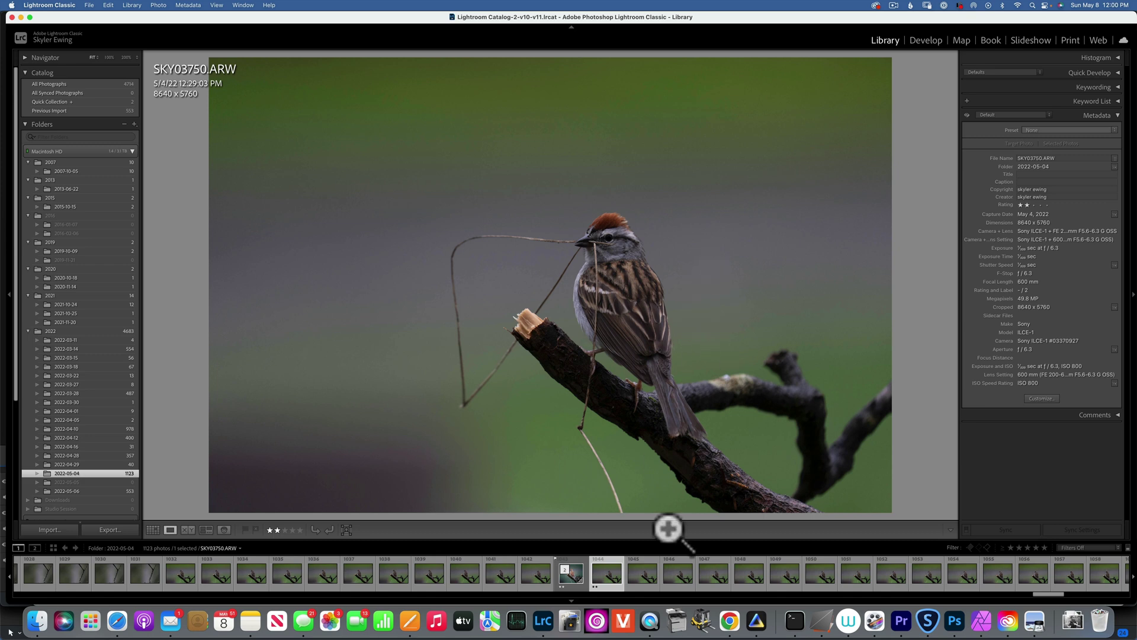
# Step: Compare the sparrow raw with its earlier finished edit, then return to the raw photo
pyautogui.click(607, 577)
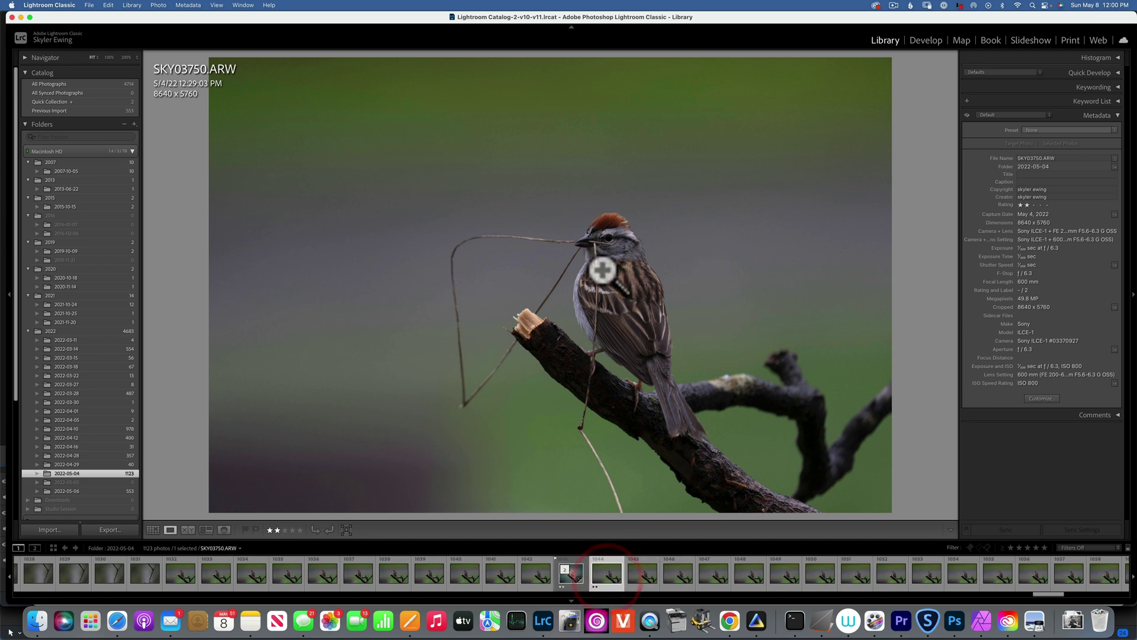
pyautogui.press('Left')
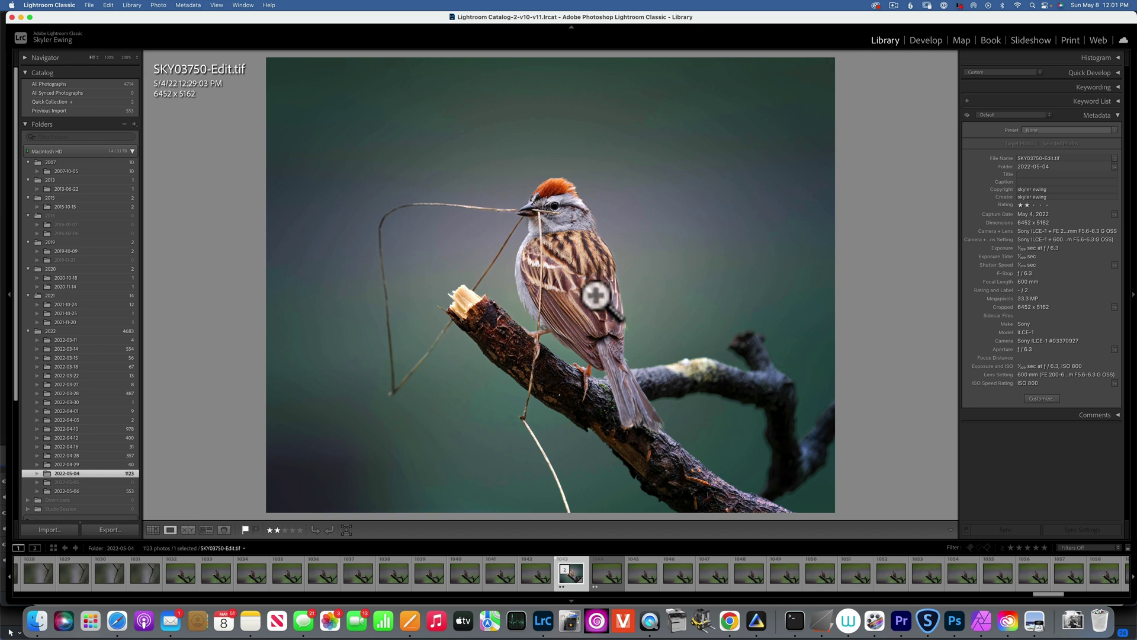
pyautogui.click(609, 582)
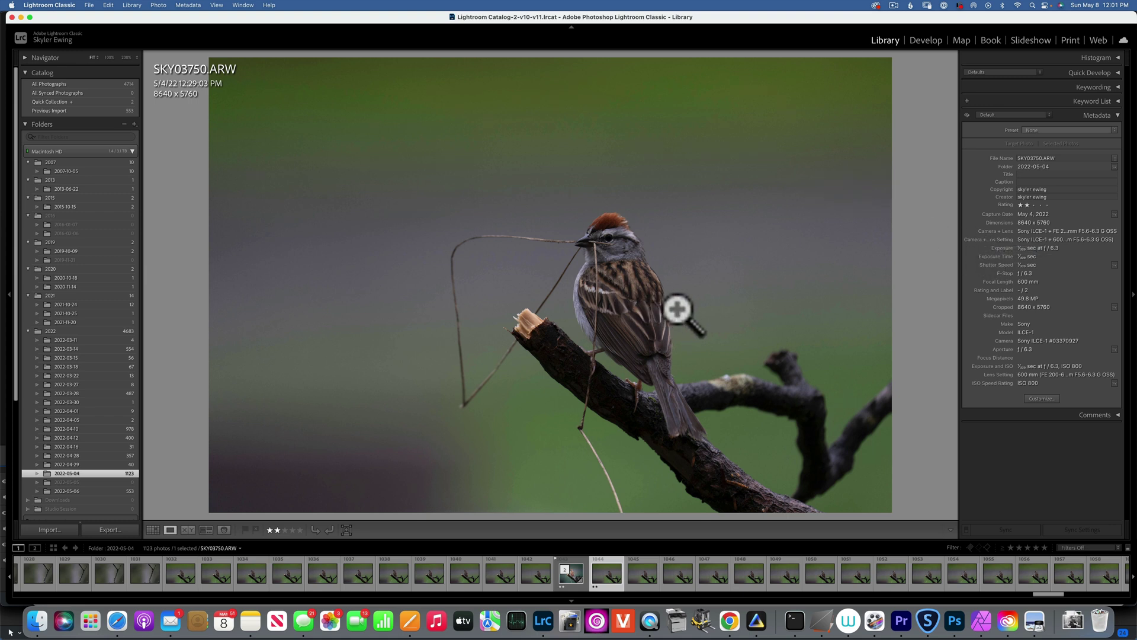
# Step: Send a copy with Lightroom adjustments to Topaz DeNoise AI via Edit In
pyautogui.click(159, 5)
pyautogui.moveTo(178, 92)
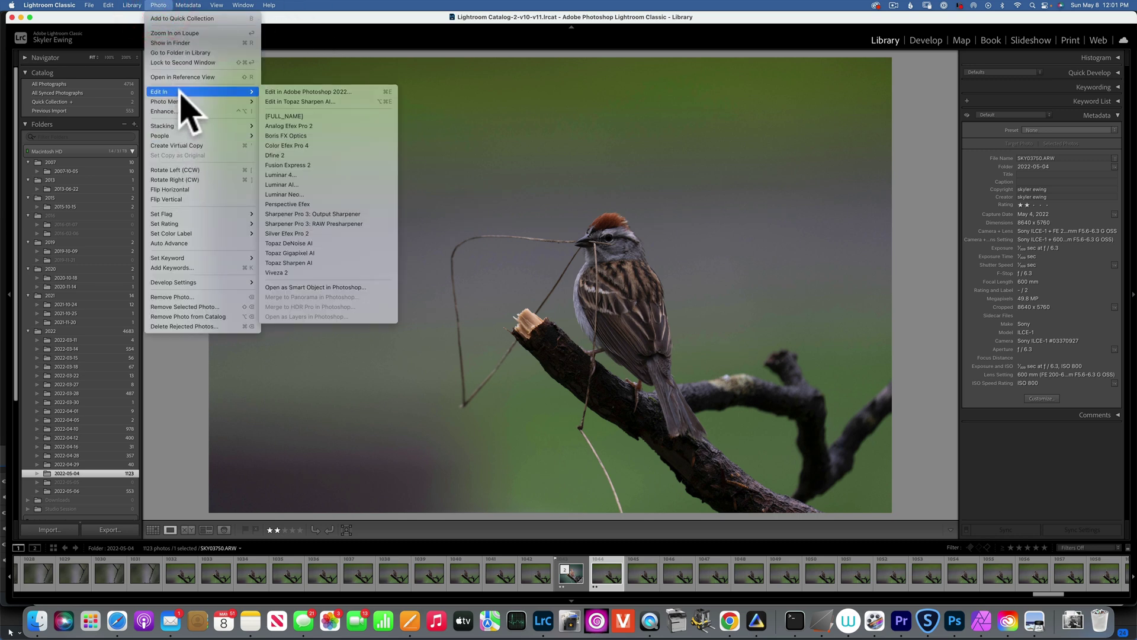
pyautogui.click(327, 243)
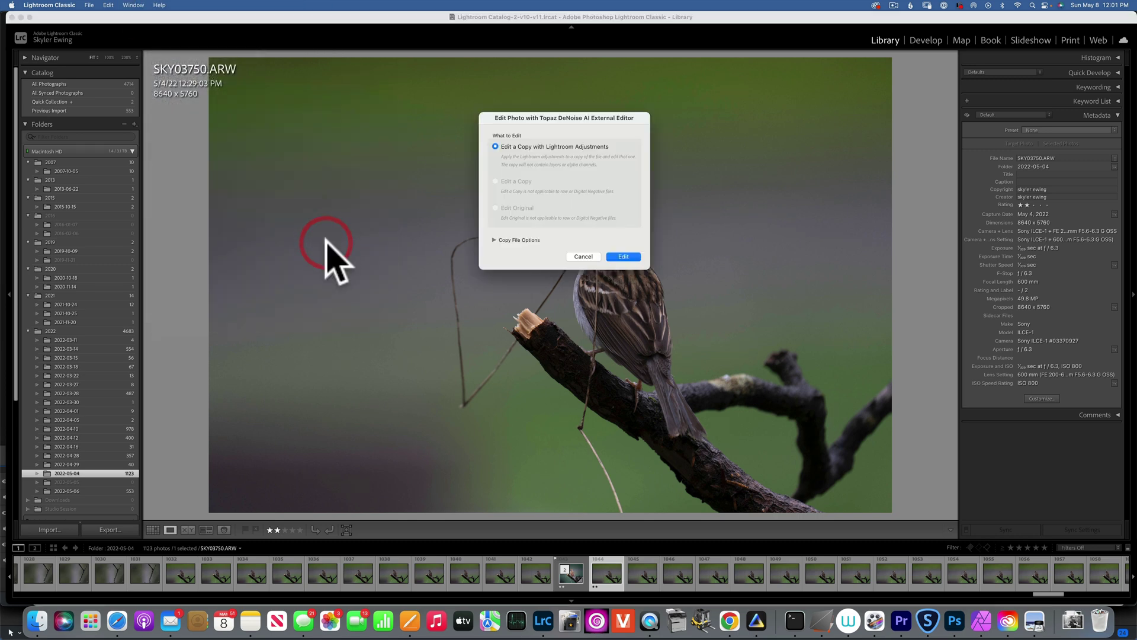
pyautogui.click(624, 256)
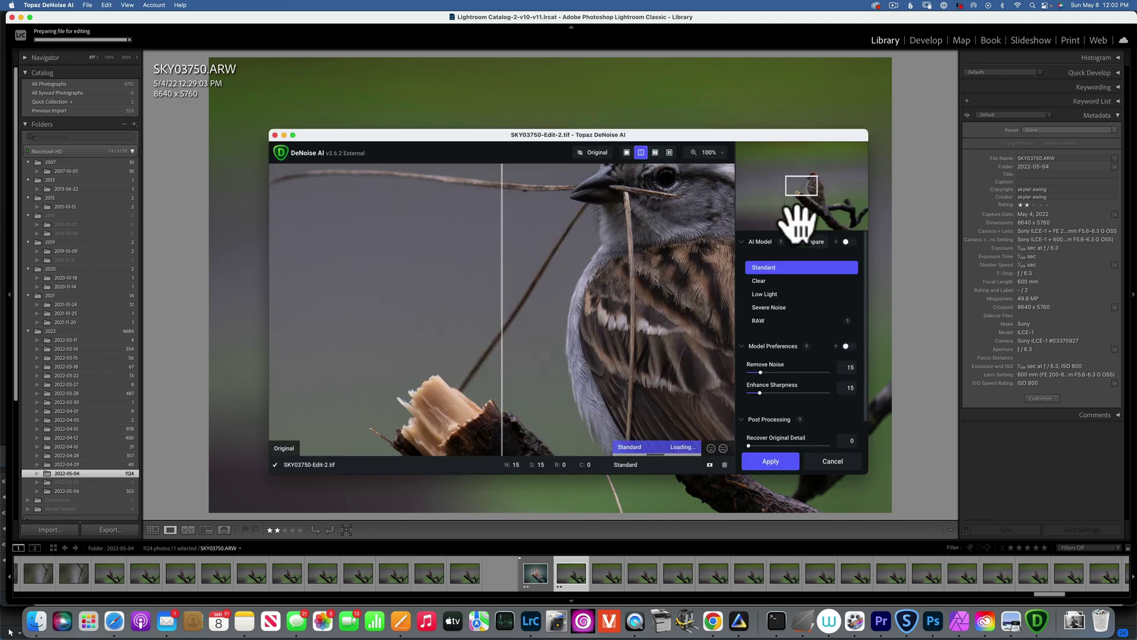
# Step: Inspect the sparrow's head at 200% and apply Standard-model denoising at 15 noise removal and 15 sharpening
pyautogui.moveTo(815, 184); pyautogui.dragTo(810, 178)
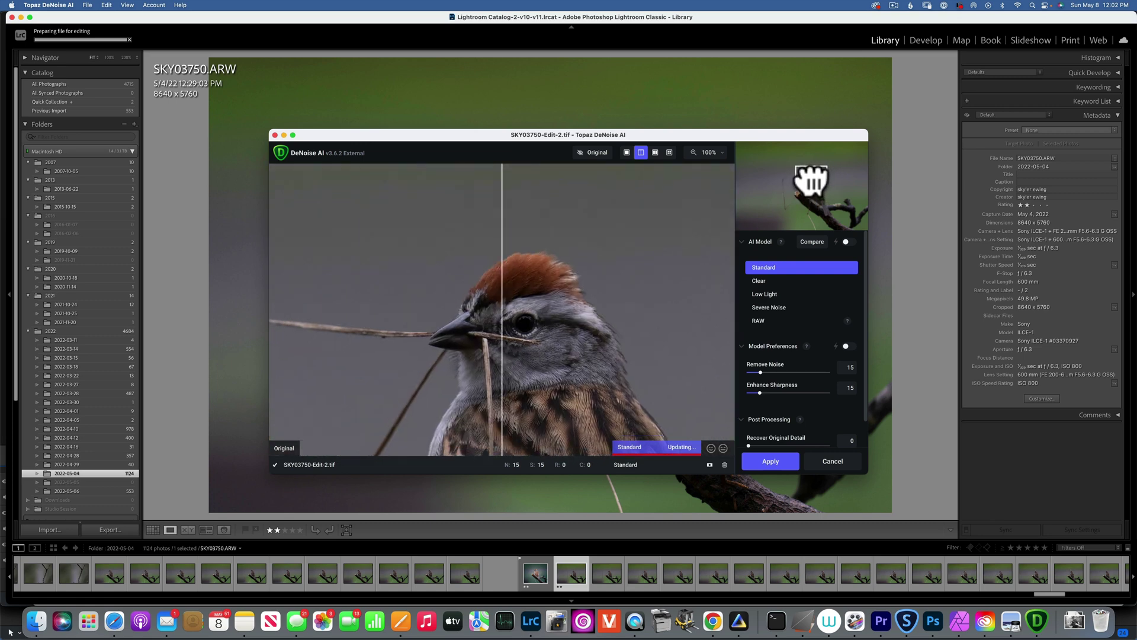
pyautogui.click(722, 153)
pyautogui.click(687, 223)
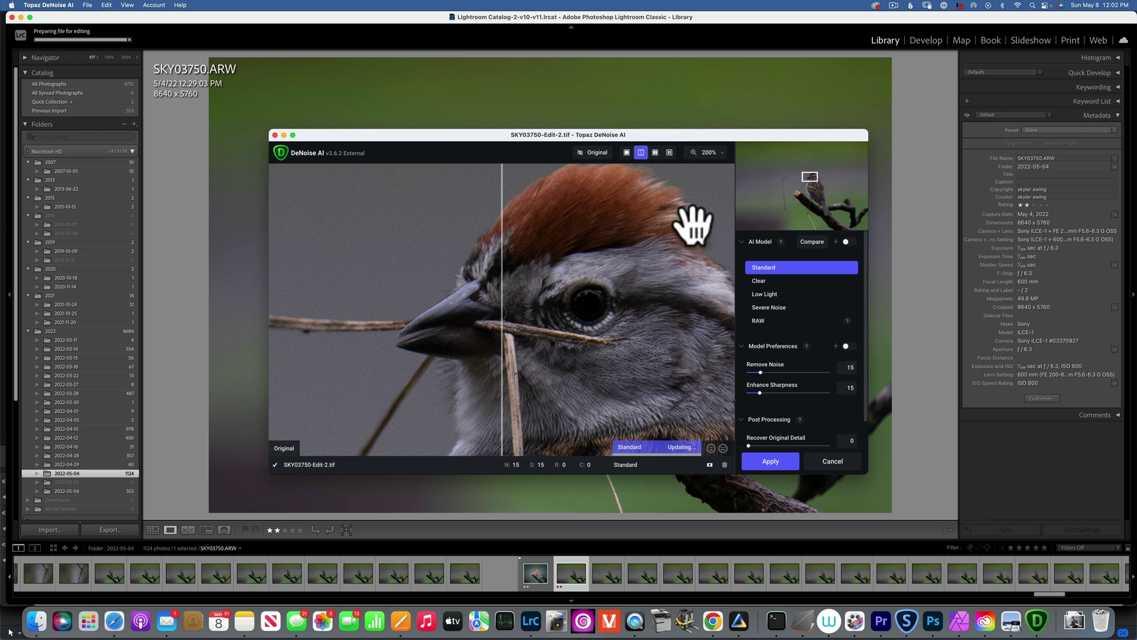
pyautogui.moveTo(612, 223); pyautogui.dragTo(612, 393)
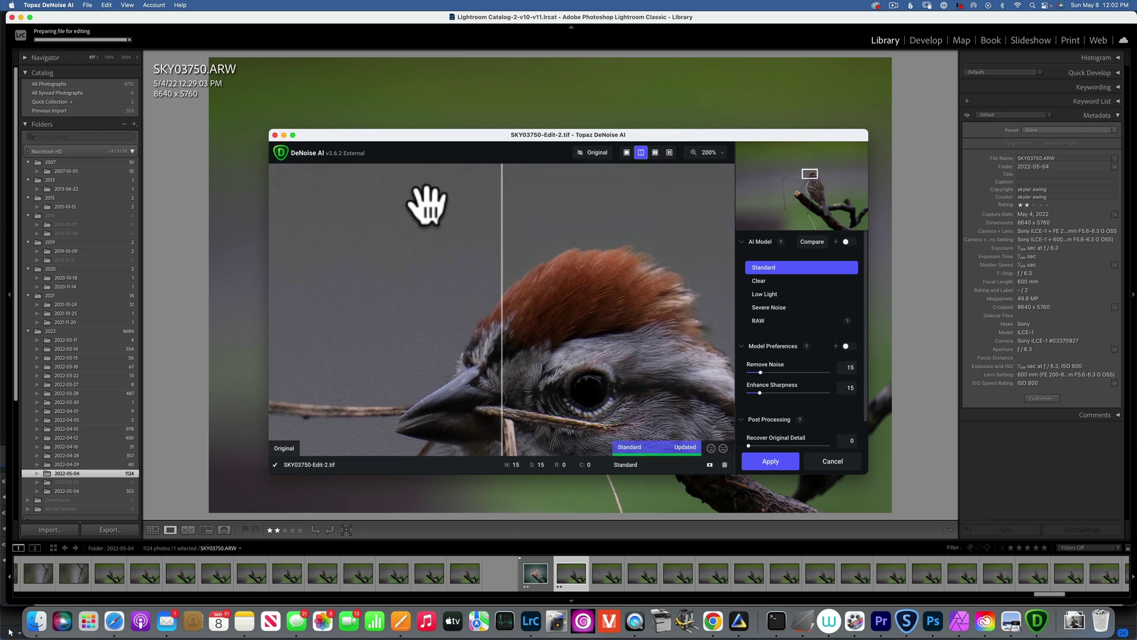
pyautogui.moveTo(500, 221); pyautogui.dragTo(439, 177)
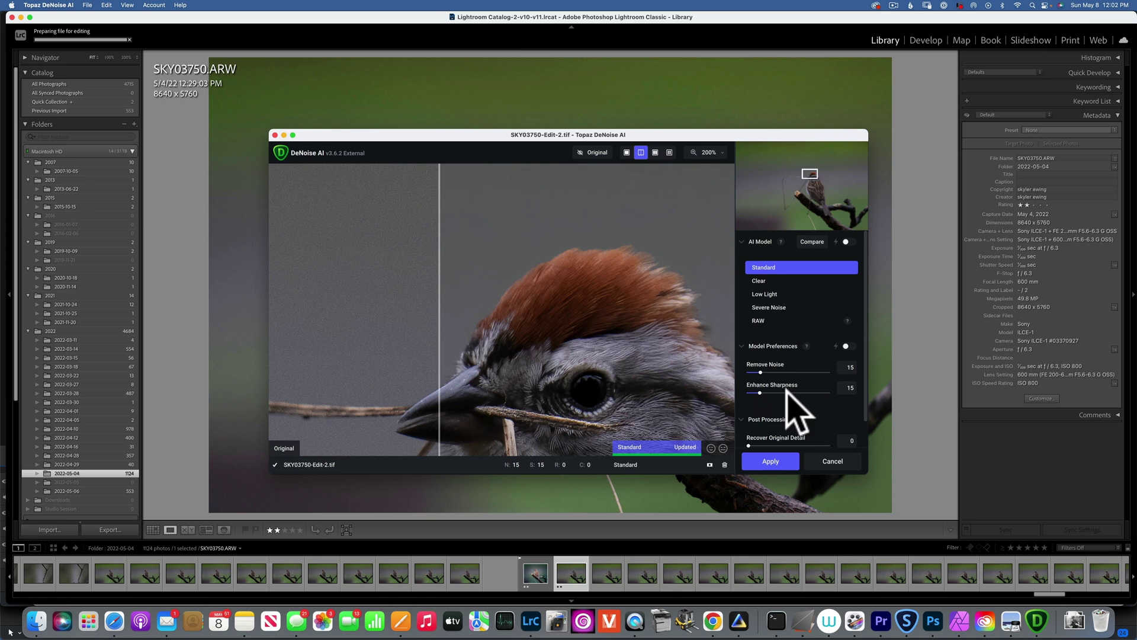
pyautogui.click(770, 461)
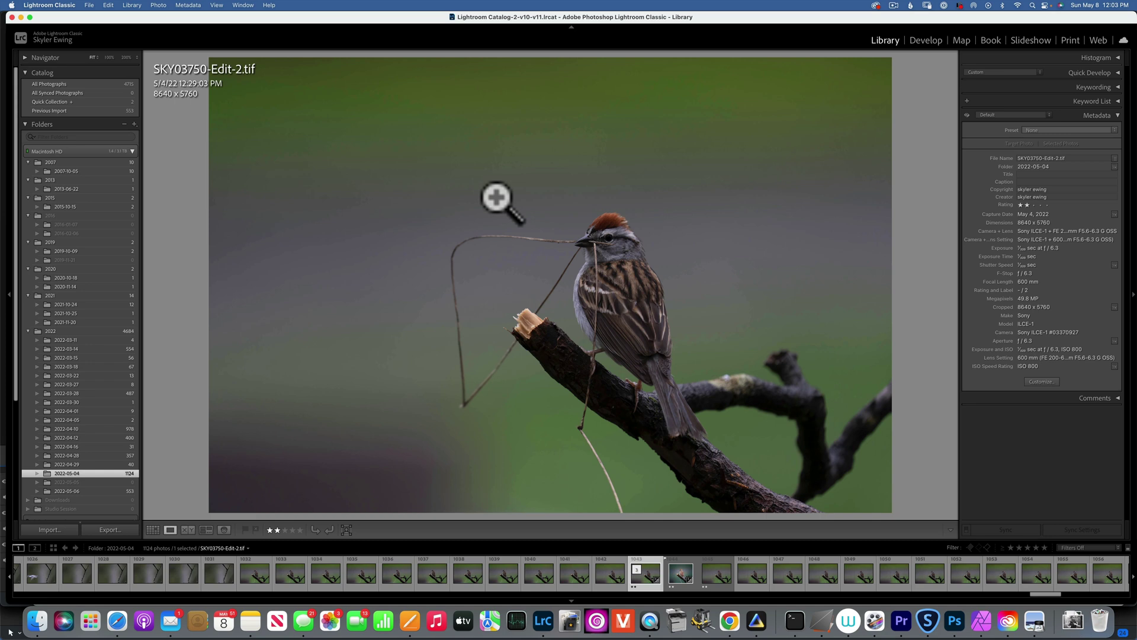
# Step: Crop the denoised sparrow in Develop to a 4x5 / 8x10 ratio, framed tightly around the bird
pyautogui.click(926, 43)
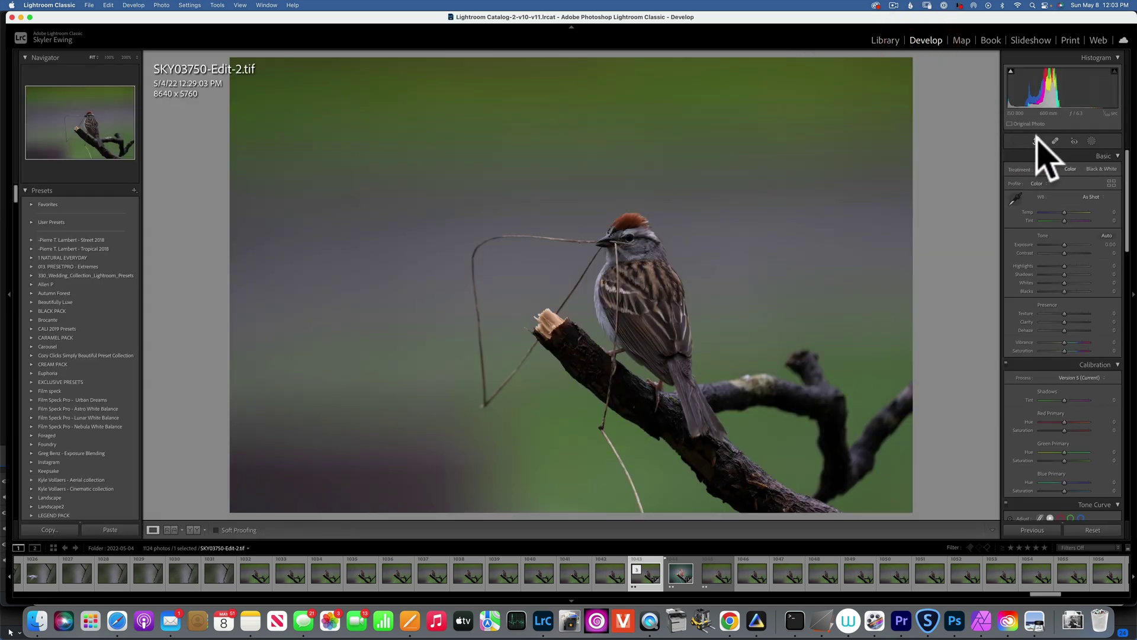
pyautogui.click(1036, 141)
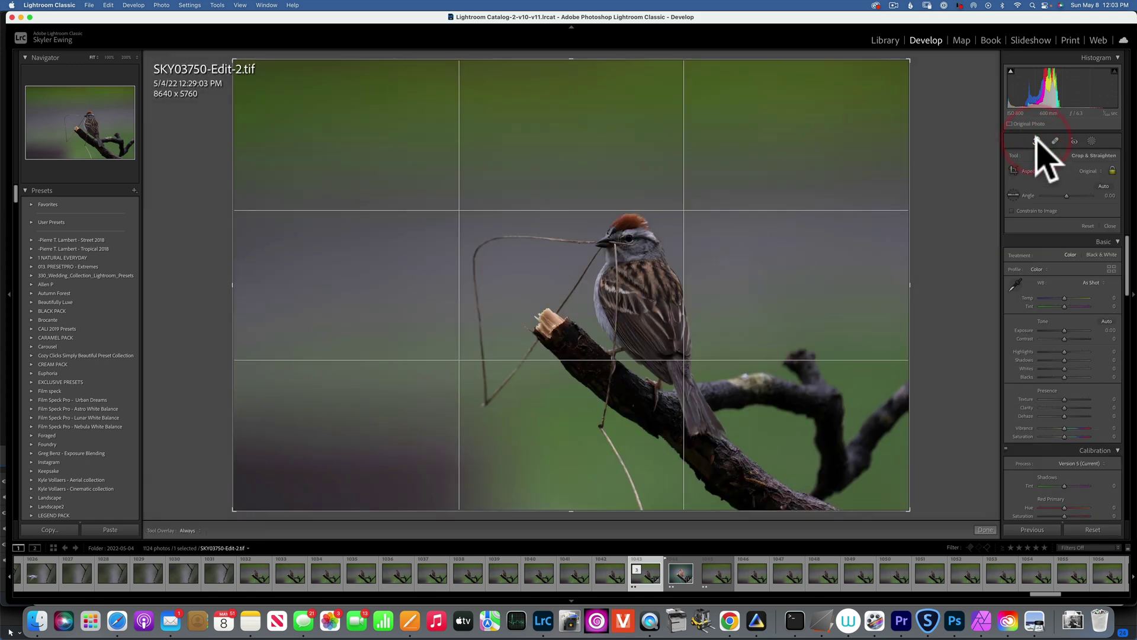
pyautogui.click(1088, 171)
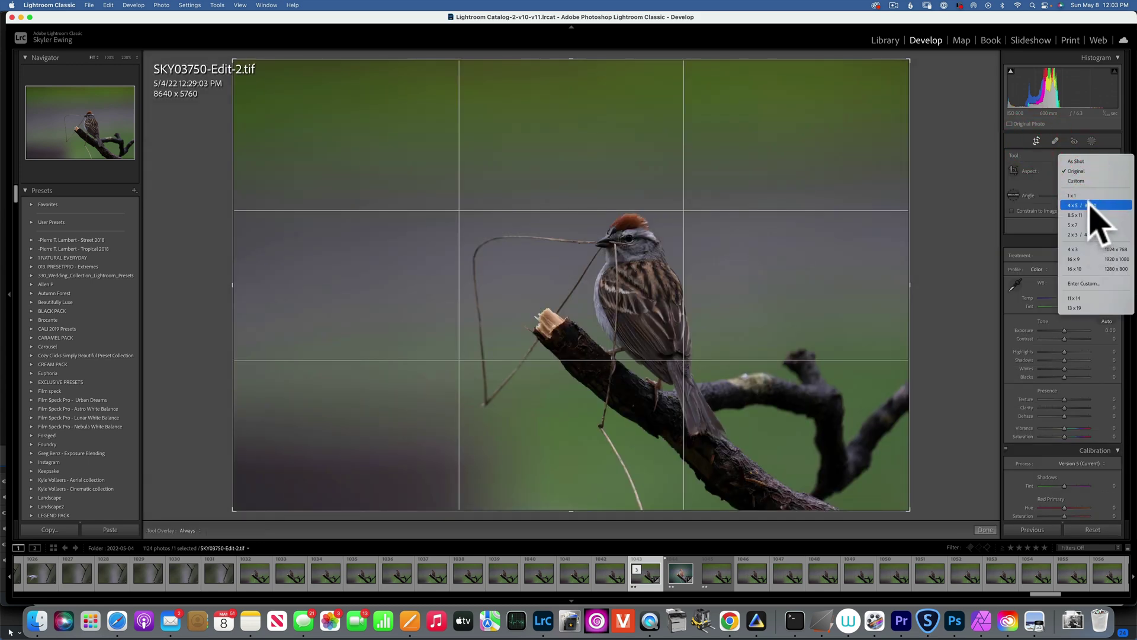
pyautogui.click(1089, 205)
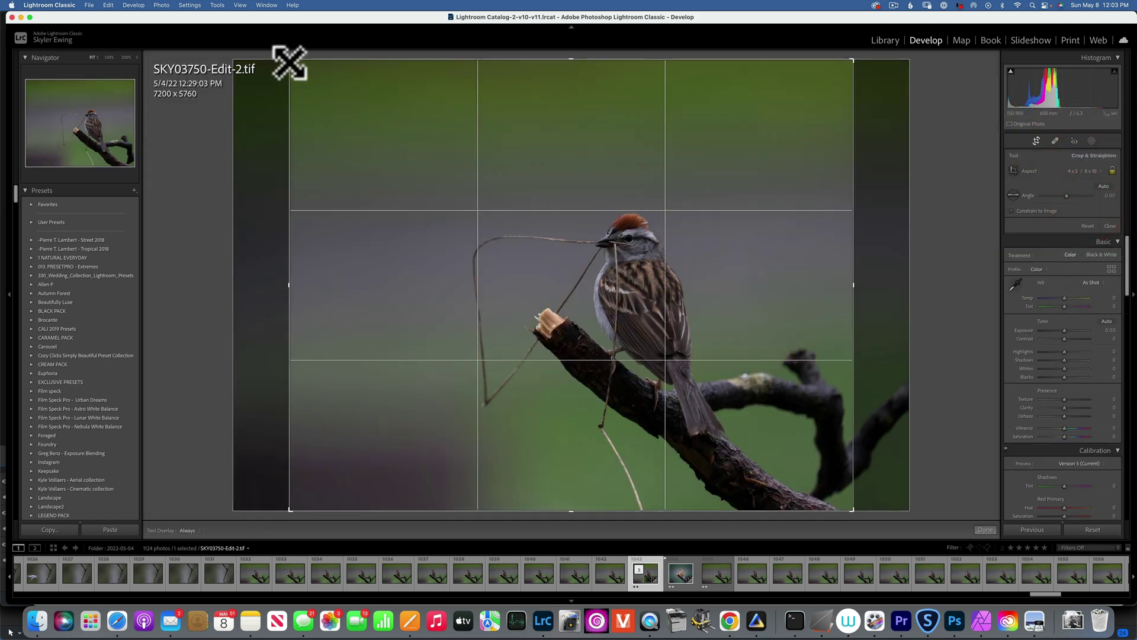
pyautogui.moveTo(290, 61)
pyautogui.mouseDown()
pyautogui.moveTo(376, 134)
pyautogui.moveTo(300, 81)
pyautogui.mouseUp()
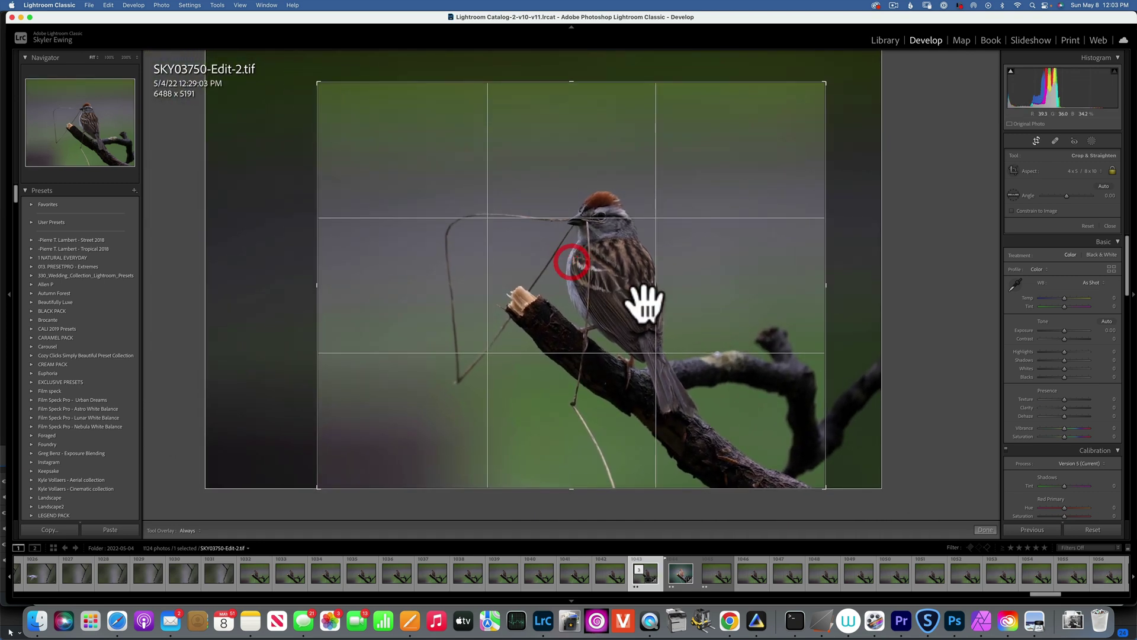
pyautogui.moveTo(643, 300); pyautogui.dragTo(622, 308)
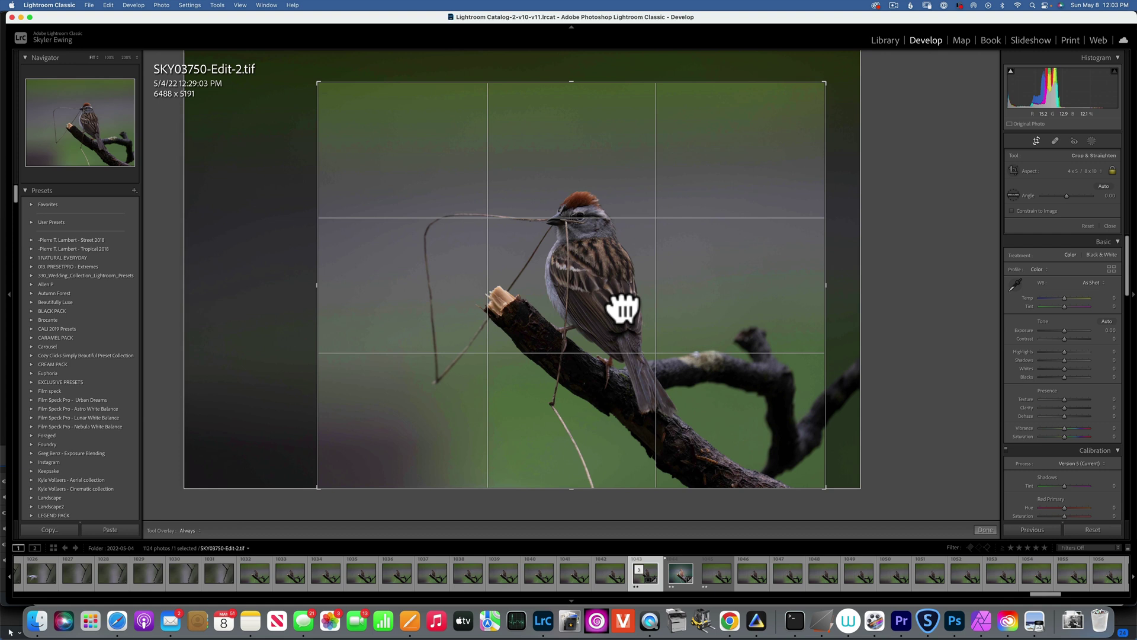
pyautogui.moveTo(623, 307)
pyautogui.mouseDown()
pyautogui.moveTo(640, 312)
pyautogui.moveTo(614, 312)
pyautogui.moveTo(625, 310)
pyautogui.mouseUp()
pyautogui.click(821, 288)
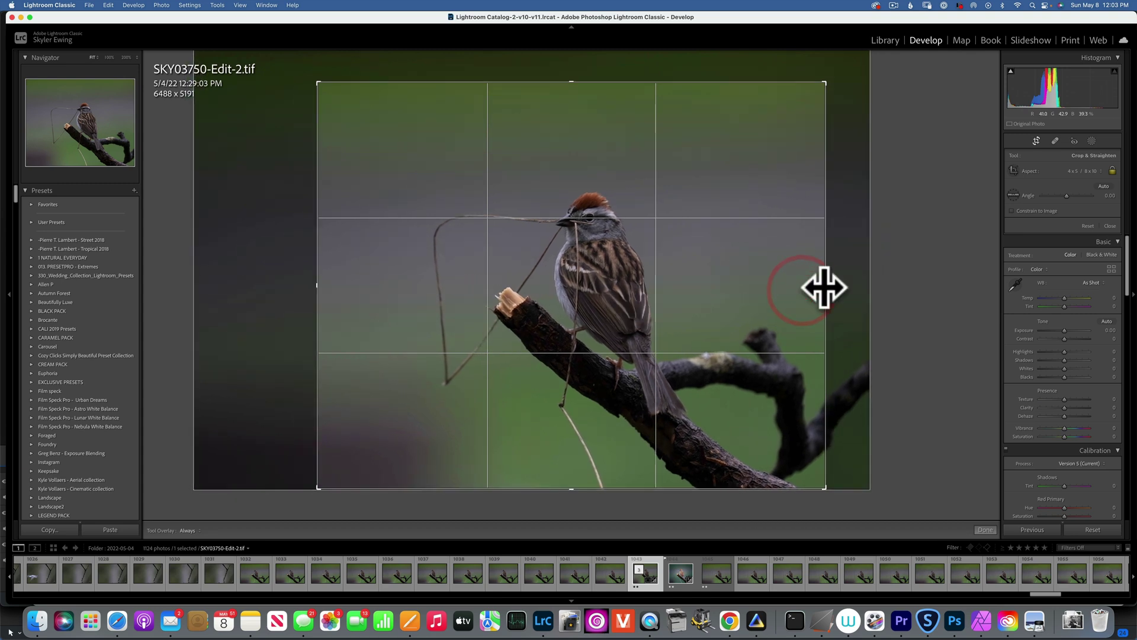
pyautogui.press('Return')
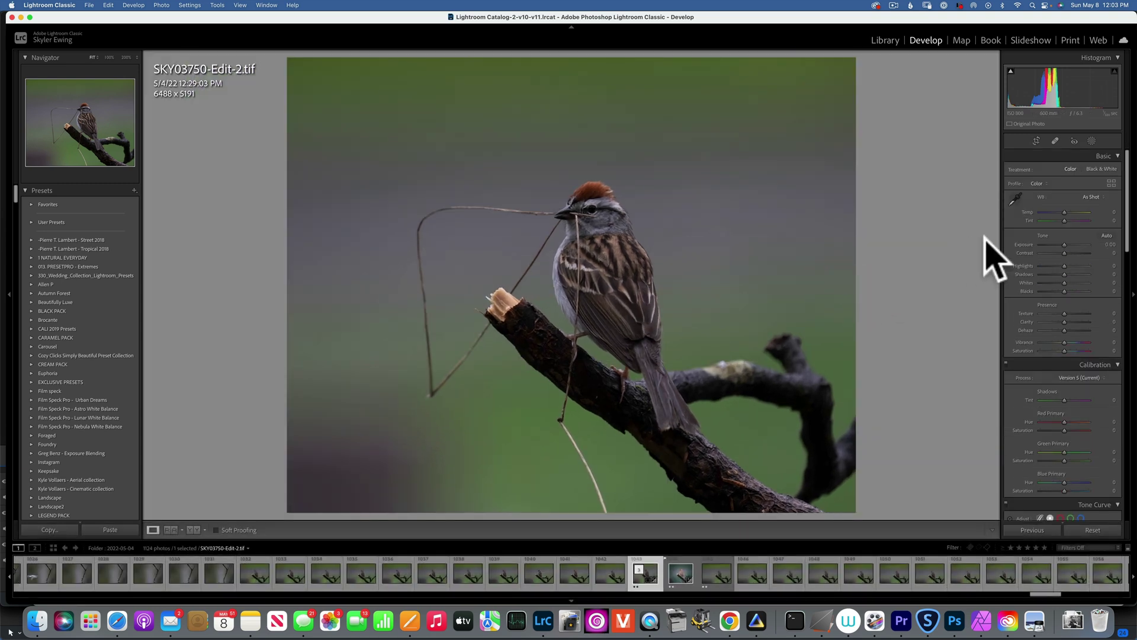
# Step: Send a copy of the cropped sparrow with Lightroom adjustments to Luminar Neo and show its Edit tools
pyautogui.click(161, 6)
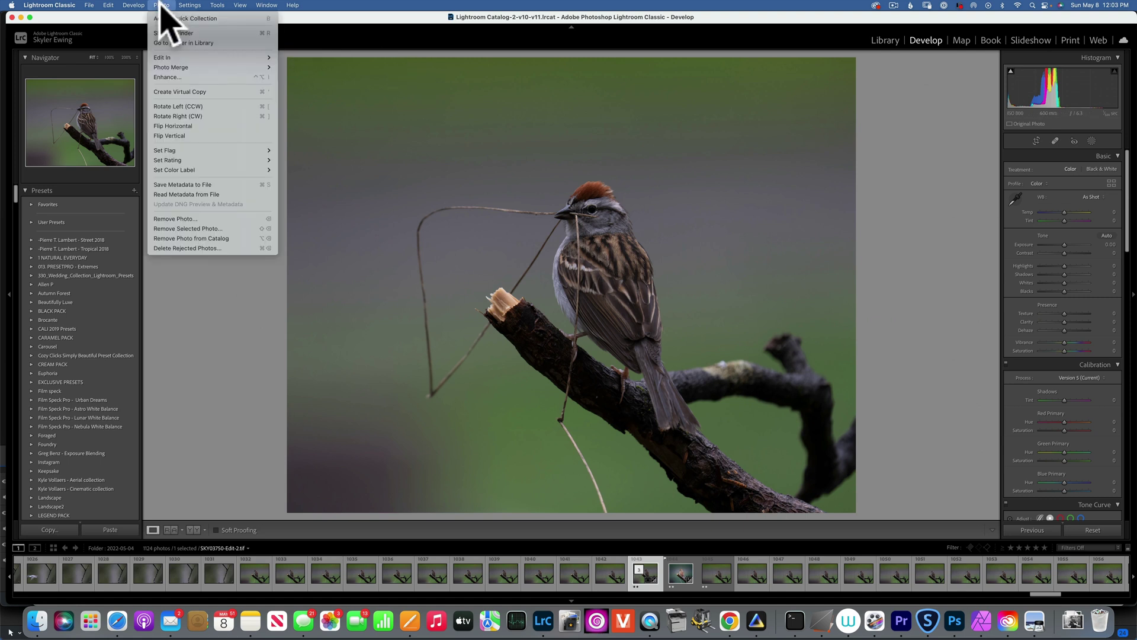
pyautogui.moveTo(171, 54)
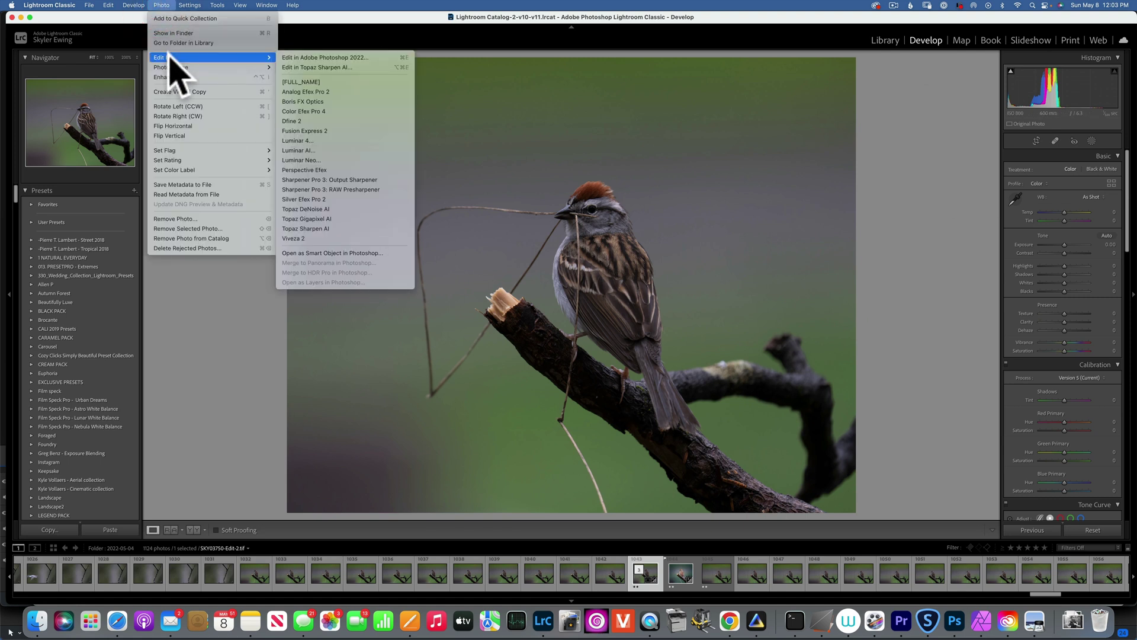
pyautogui.click(319, 158)
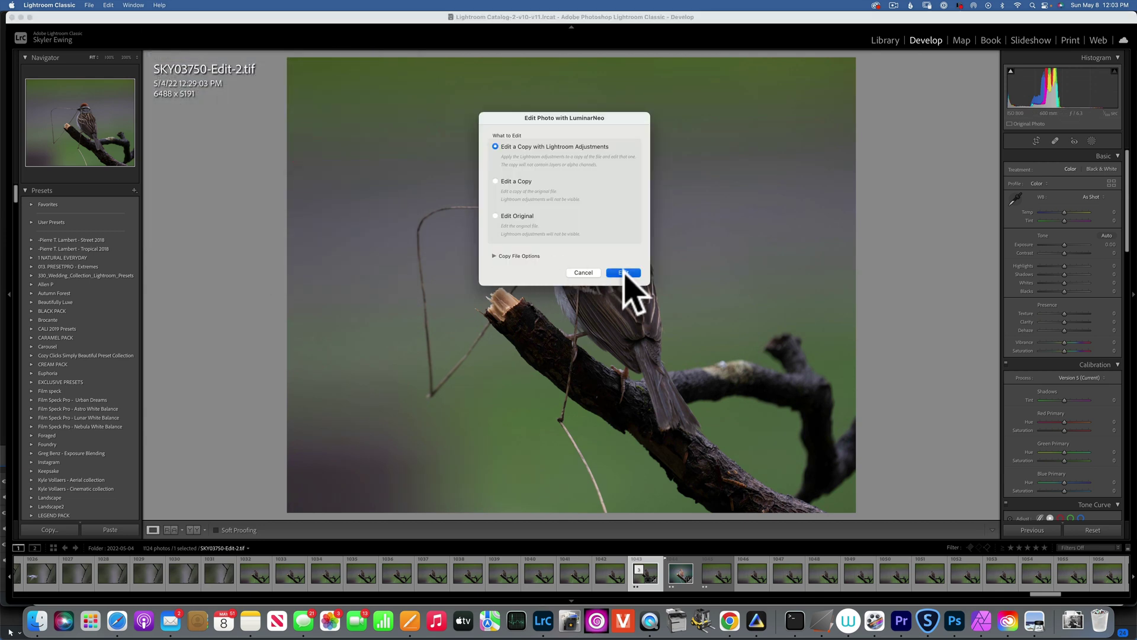
pyautogui.click(623, 273)
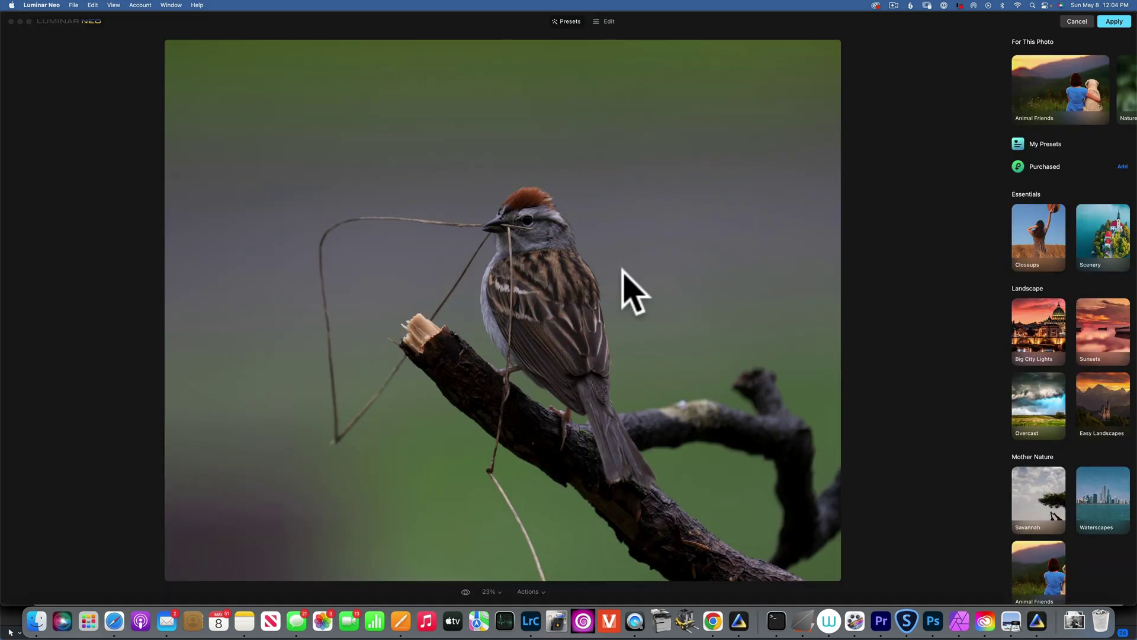
pyautogui.click(606, 21)
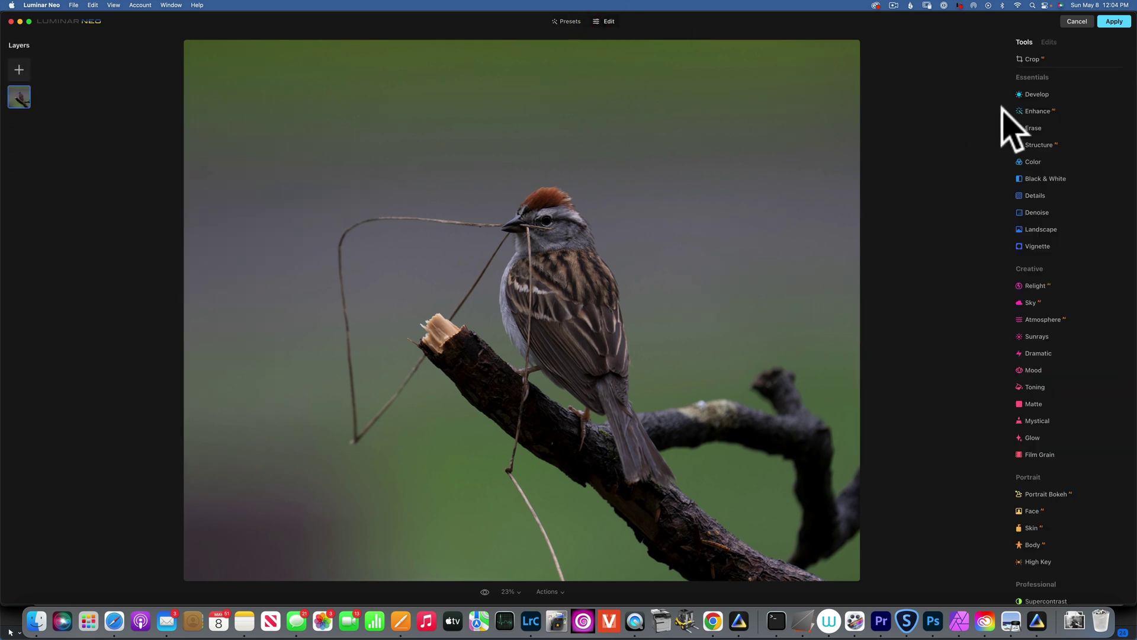
# Step: Set the Develop tool to Exposure 0.52, Shadows 77, Whites 42 and Blacks -11
pyautogui.click(1039, 94)
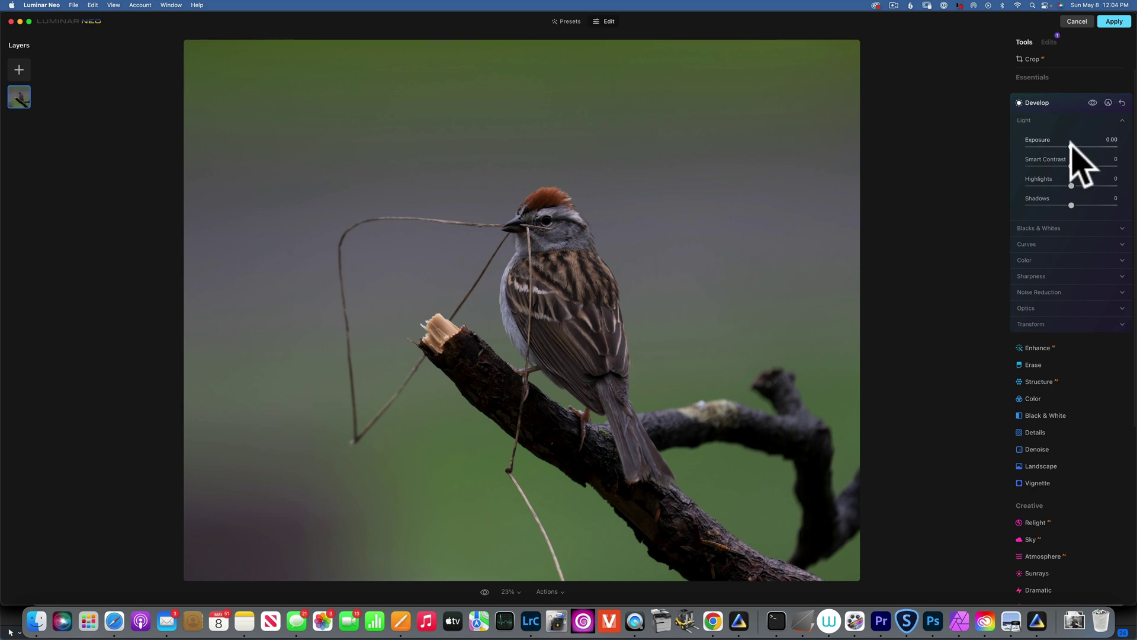
pyautogui.moveTo(1070, 144); pyautogui.dragTo(1075, 145)
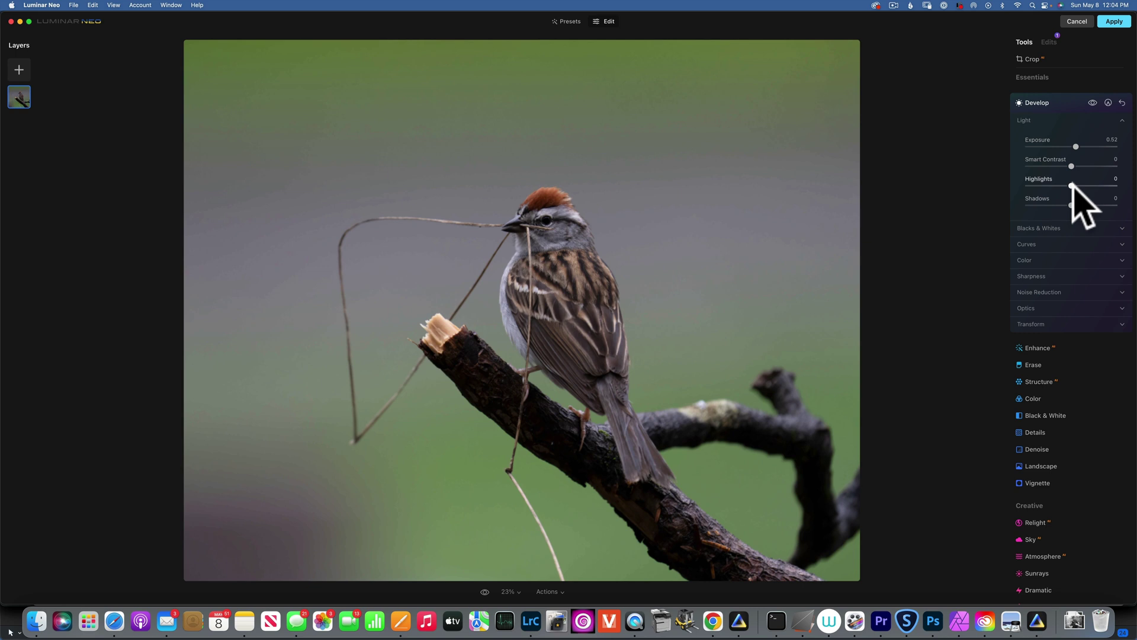
pyautogui.moveTo(1072, 205); pyautogui.dragTo(1105, 205)
pyautogui.click(1044, 228)
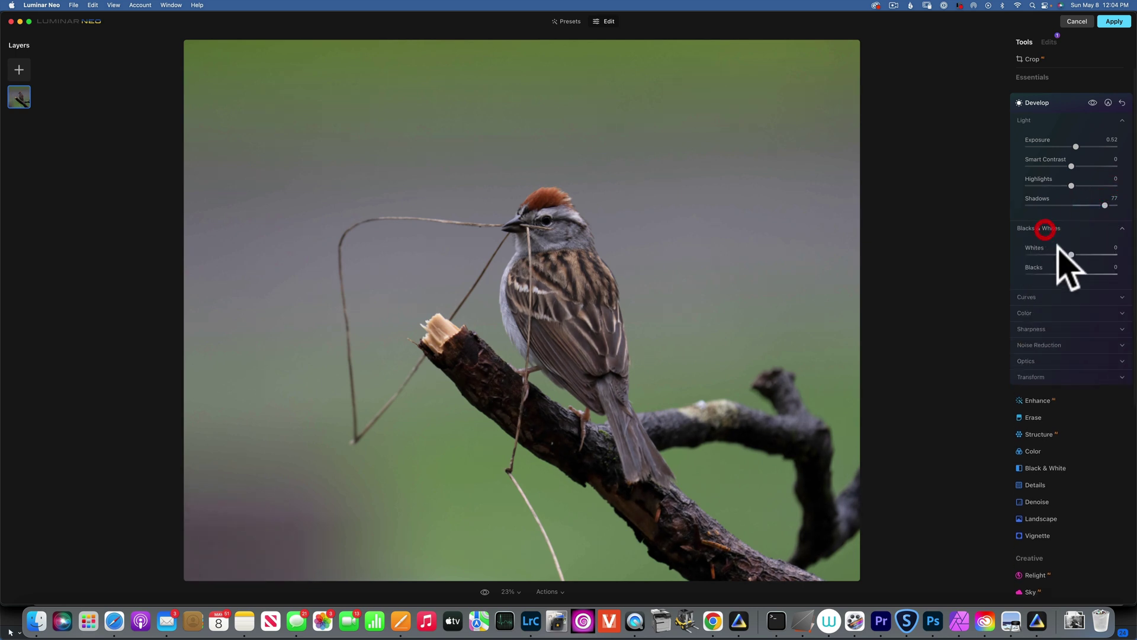
pyautogui.moveTo(1081, 253)
pyautogui.mouseDown()
pyautogui.moveTo(1110, 254)
pyautogui.moveTo(1094, 253)
pyautogui.mouseUp()
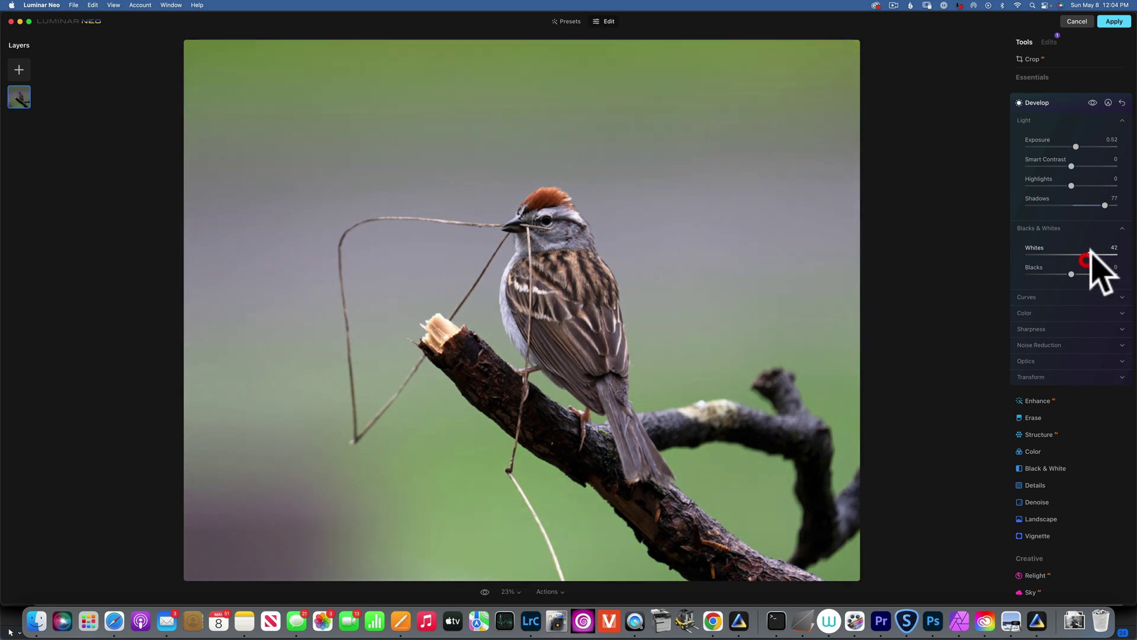
pyautogui.moveTo(1071, 274); pyautogui.dragTo(1066, 274)
pyautogui.click(1065, 274)
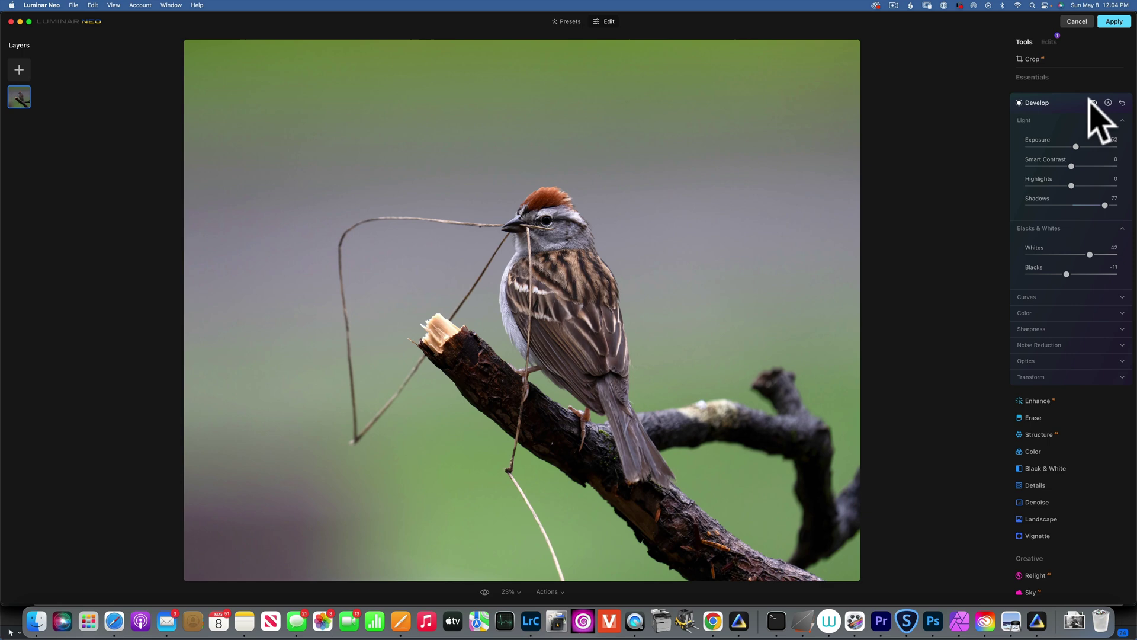
# Step: Add an Exposure 0.56 Develop adjustment and paint its mask over the sparrow's head, back and tail
pyautogui.click(1051, 103)
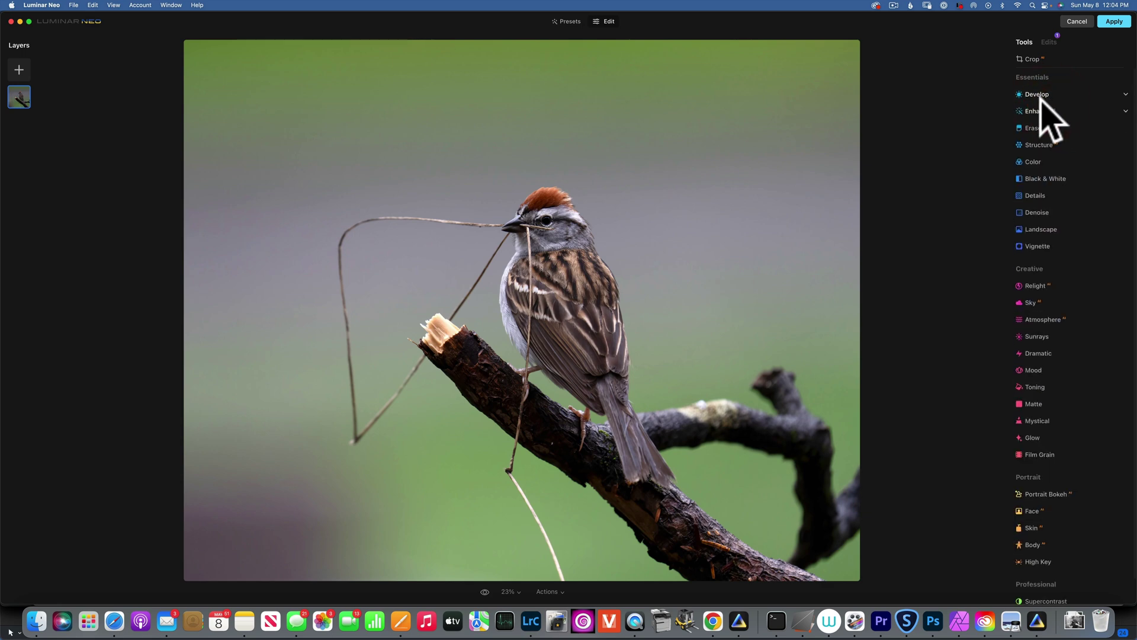
pyautogui.click(1036, 94)
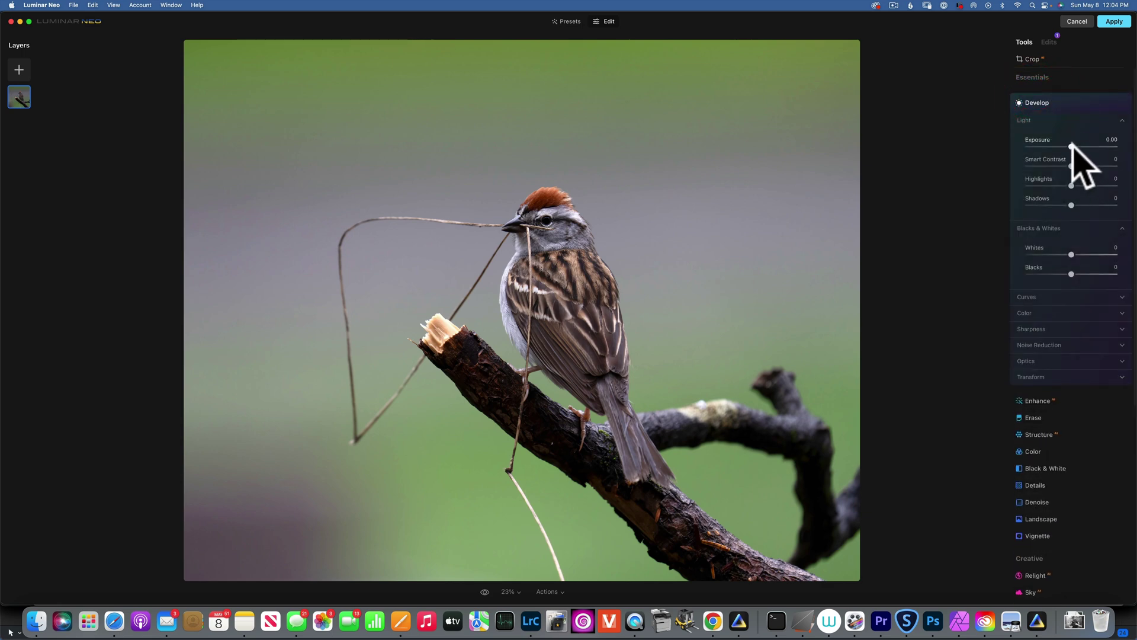
pyautogui.moveTo(1072, 146); pyautogui.dragTo(1077, 146)
pyautogui.click(1109, 102)
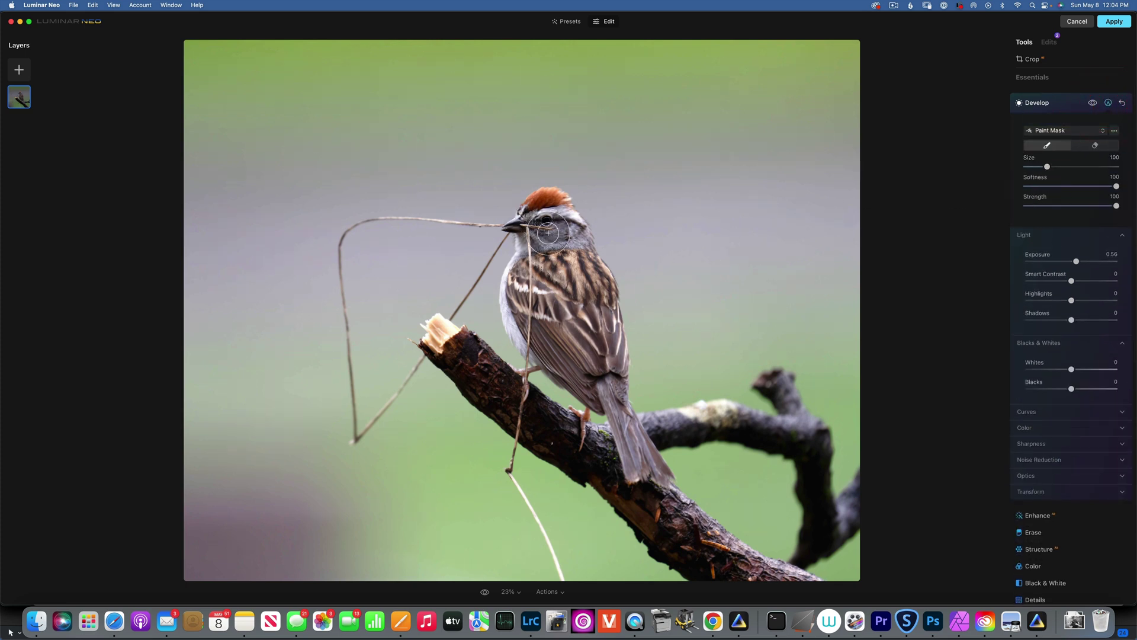
pyautogui.moveTo(548, 233)
pyautogui.mouseDown()
pyautogui.moveTo(579, 299)
pyautogui.moveTo(578, 268)
pyautogui.moveTo(598, 381)
pyautogui.moveTo(530, 321)
pyautogui.moveTo(529, 271)
pyautogui.moveTo(548, 278)
pyautogui.moveTo(587, 348)
pyautogui.moveTo(590, 296)
pyautogui.moveTo(599, 356)
pyautogui.mouseUp()
pyautogui.press('[')
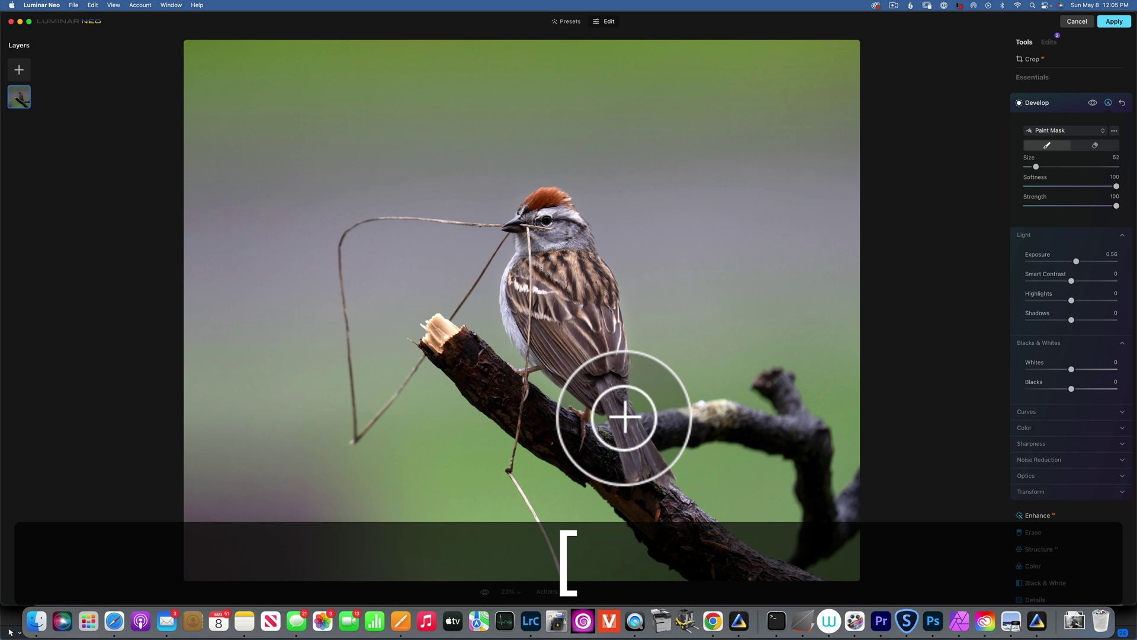
pyautogui.press('[')
pyautogui.moveTo(622, 411)
pyautogui.mouseDown()
pyautogui.moveTo(650, 467)
pyautogui.moveTo(634, 467)
pyautogui.moveTo(606, 389)
pyautogui.moveTo(655, 462)
pyautogui.moveTo(637, 469)
pyautogui.moveTo(620, 436)
pyautogui.moveTo(614, 369)
pyautogui.mouseUp()
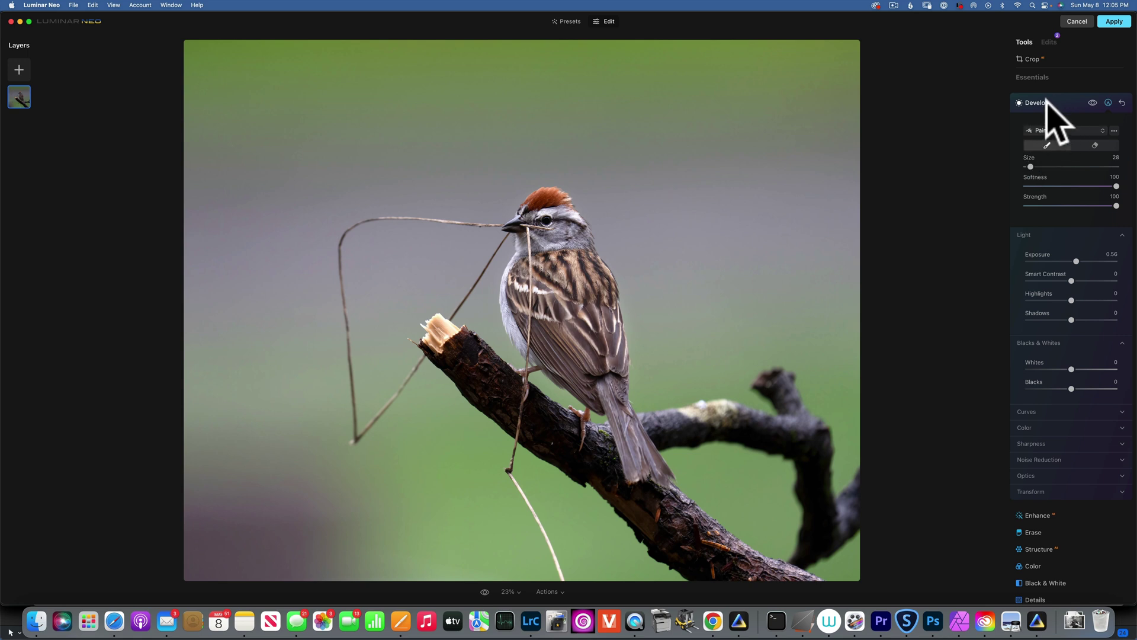
# Step: Toggle the exposure adjustment and the original view to compare the brightened bird
pyautogui.click(1092, 102)
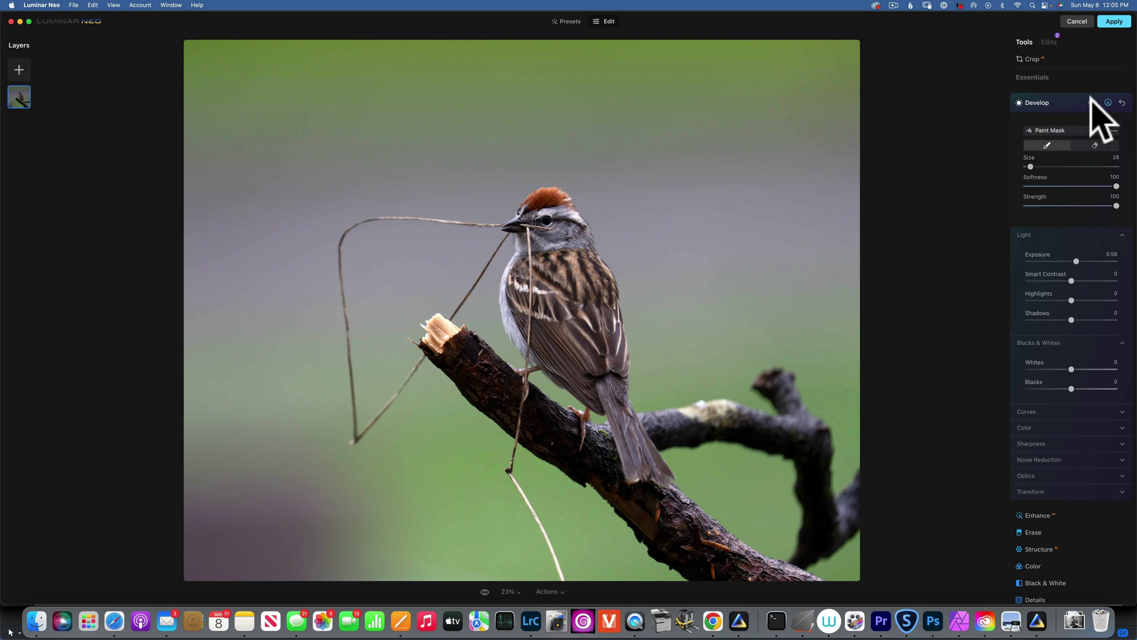
pyautogui.click(1092, 100)
pyautogui.click(1092, 103)
pyautogui.click(1092, 103)
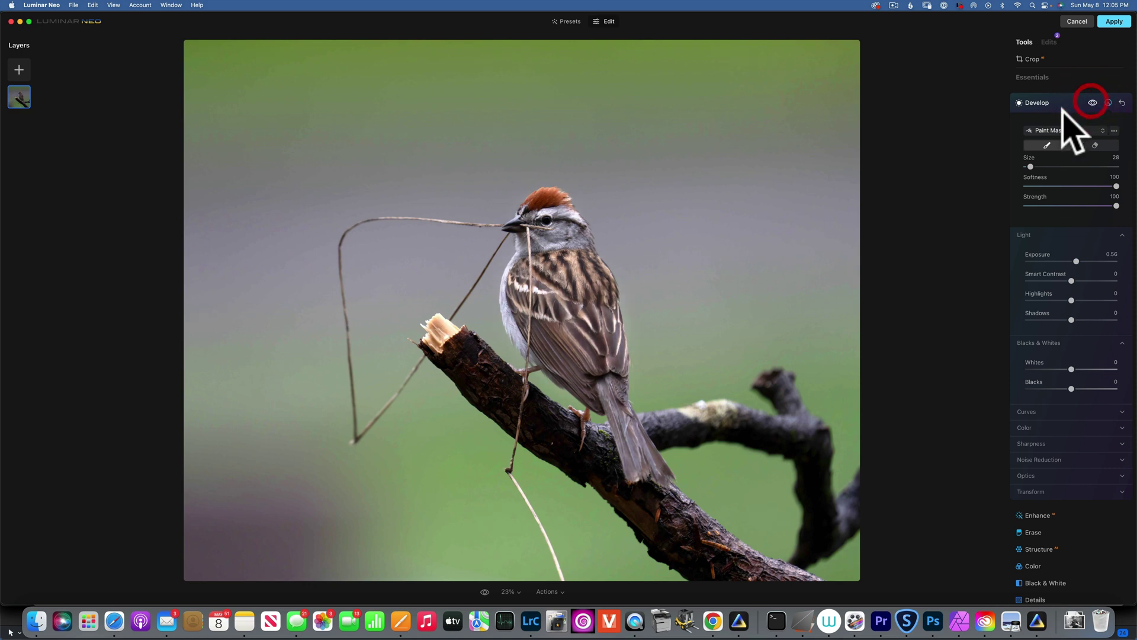
pyautogui.click(483, 591)
pyautogui.click(484, 591)
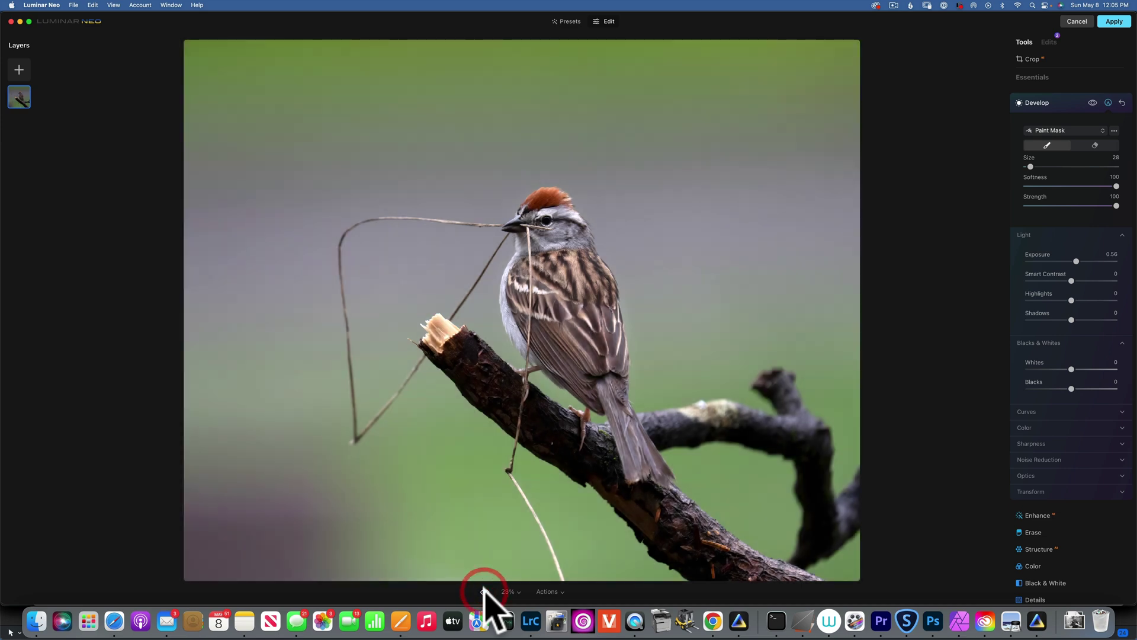
pyautogui.click(483, 591)
pyautogui.click(483, 591)
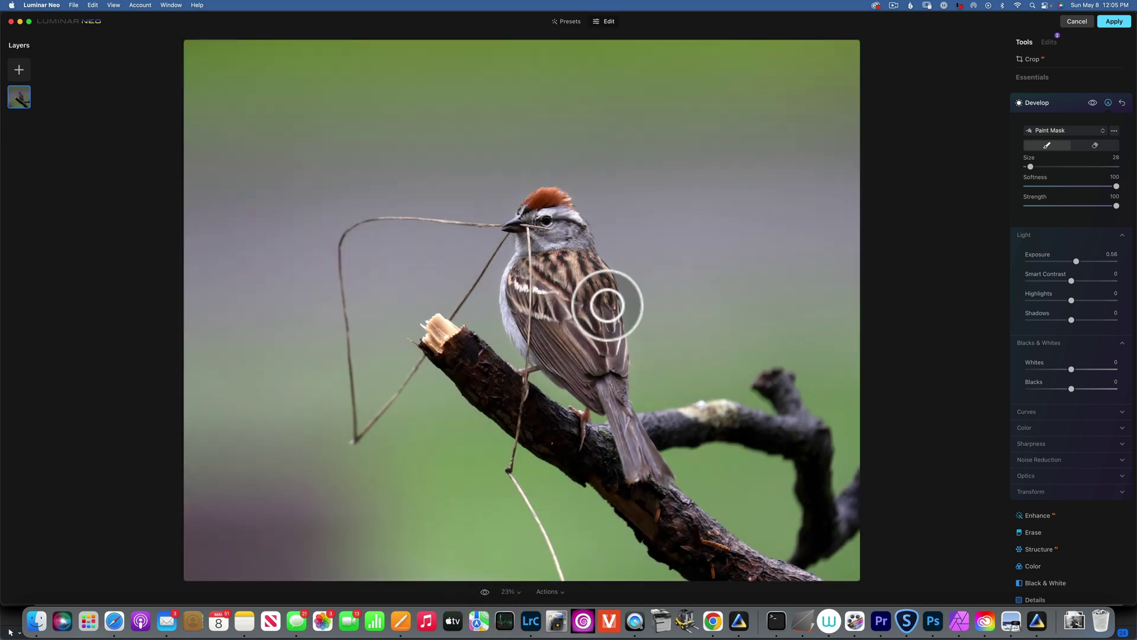
# Step: Raise the Orange saturation to 82 in the Color tool's HSL settings
pyautogui.click(1041, 103)
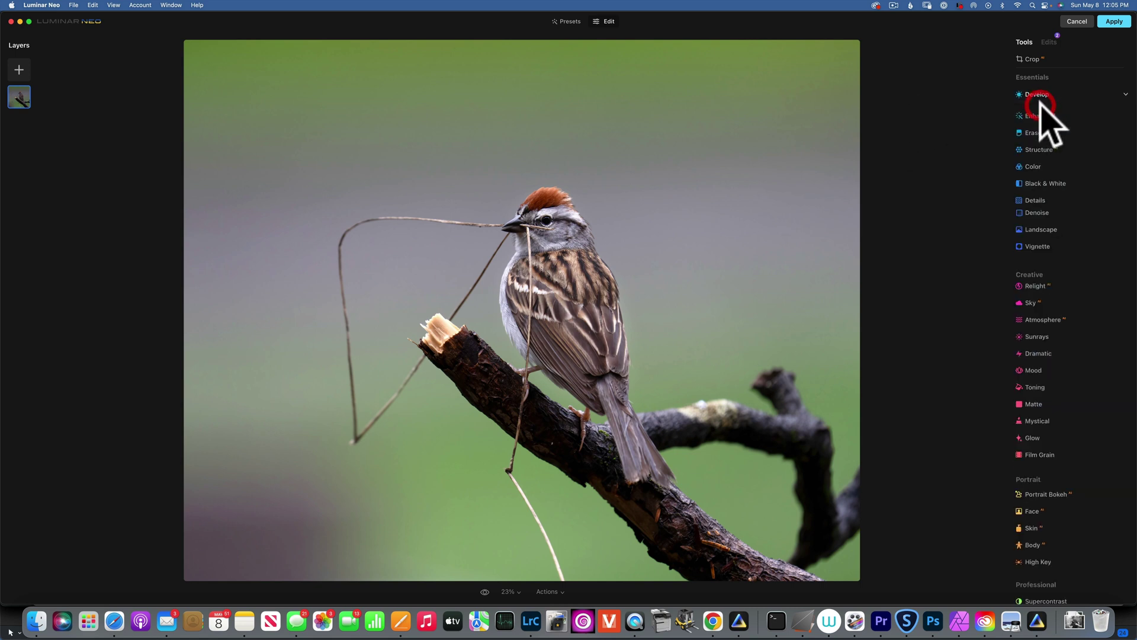
pyautogui.click(1033, 162)
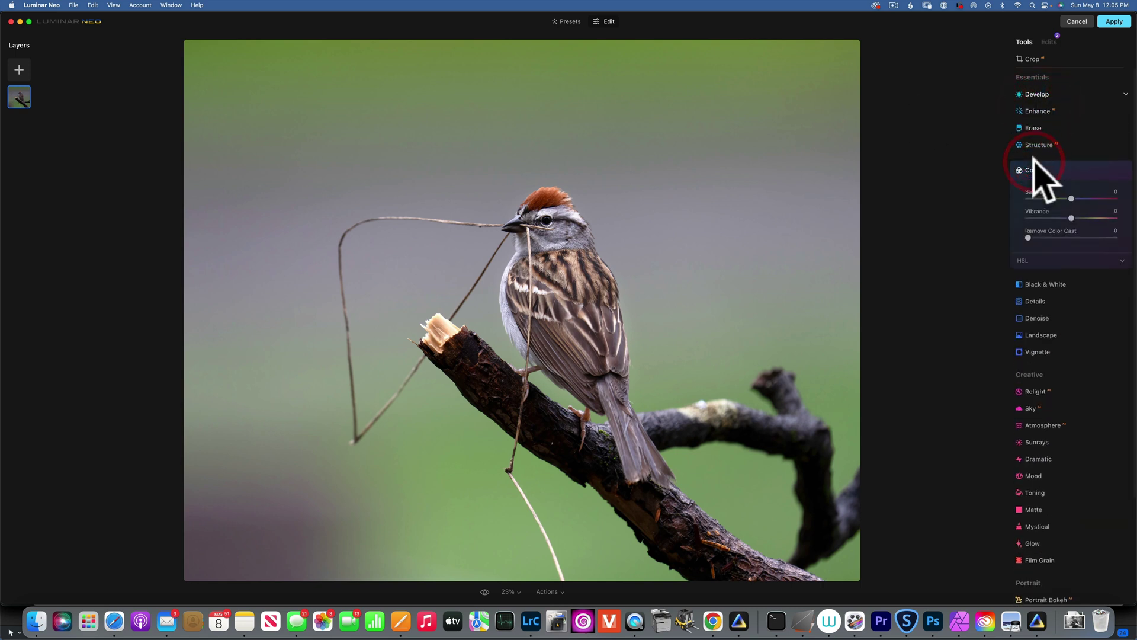
pyautogui.click(1029, 260)
pyautogui.click(1072, 281)
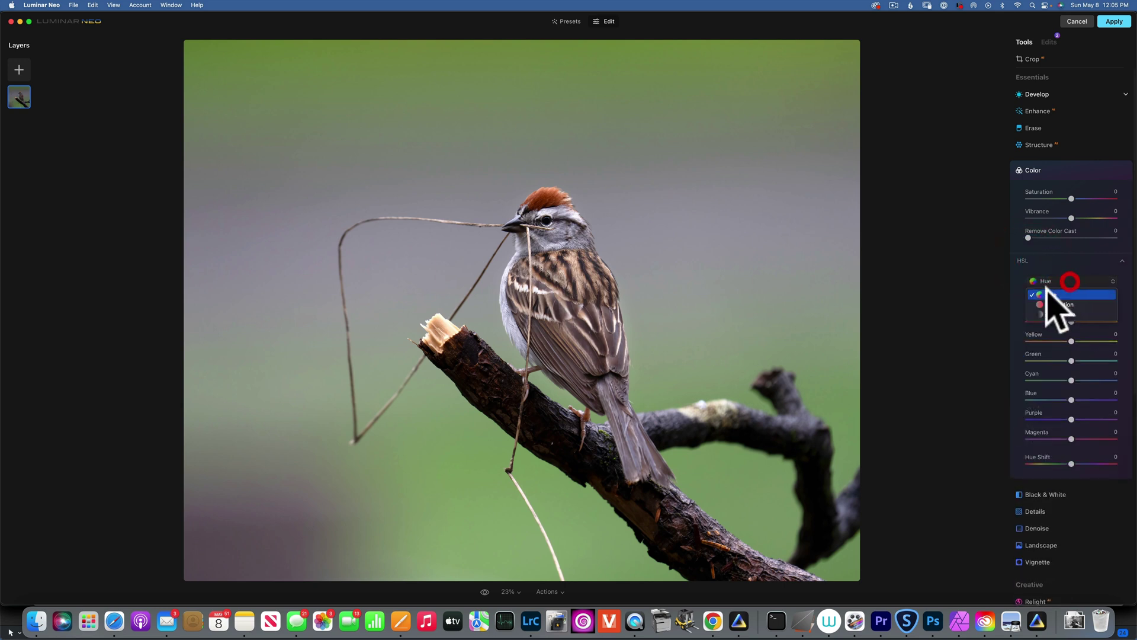
pyautogui.click(1057, 299)
pyautogui.moveTo(1071, 321); pyautogui.dragTo(1108, 321)
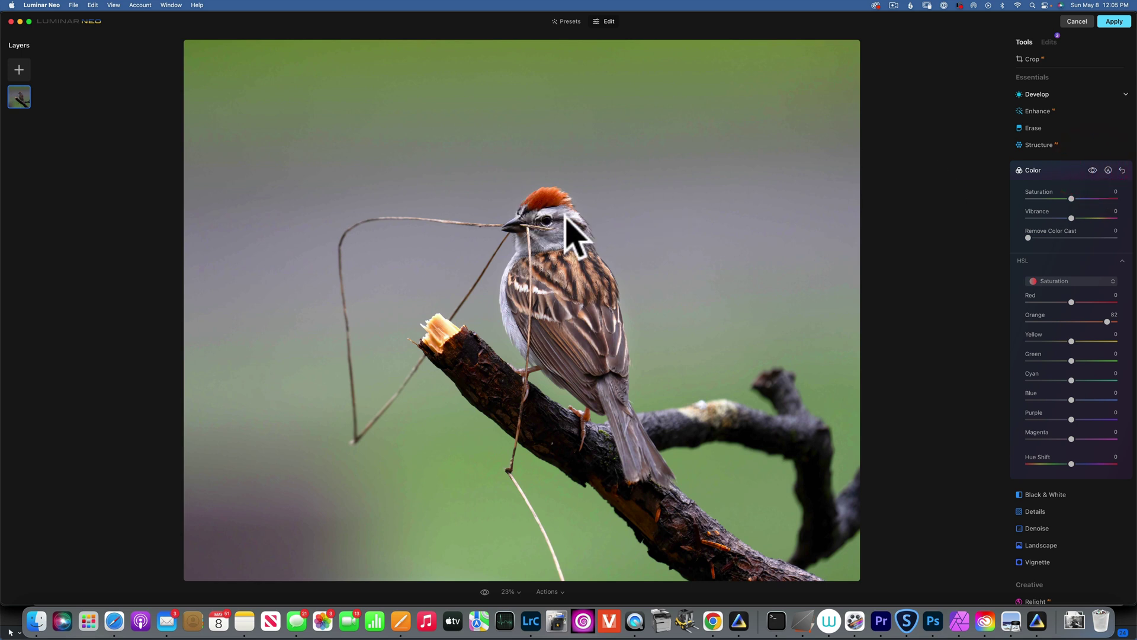
# Step: Erase the orange saturation mask over the sparrow's head with a strength-59 Paint Mask eraser
pyautogui.click(1108, 170)
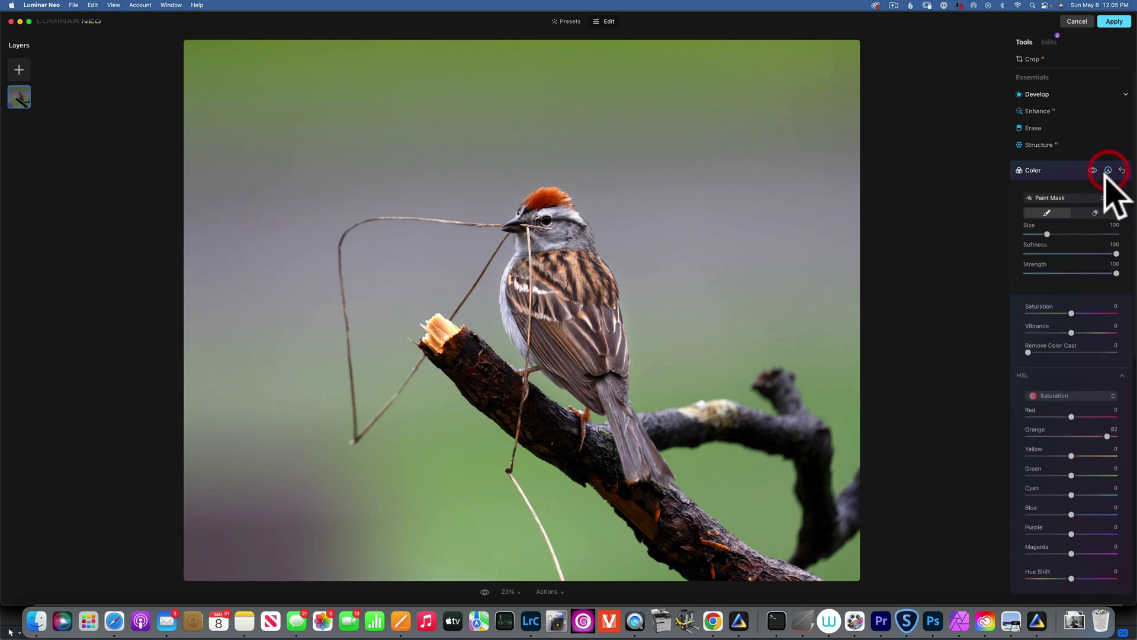
pyautogui.click(1096, 213)
pyautogui.moveTo(1116, 273); pyautogui.dragTo(1077, 273)
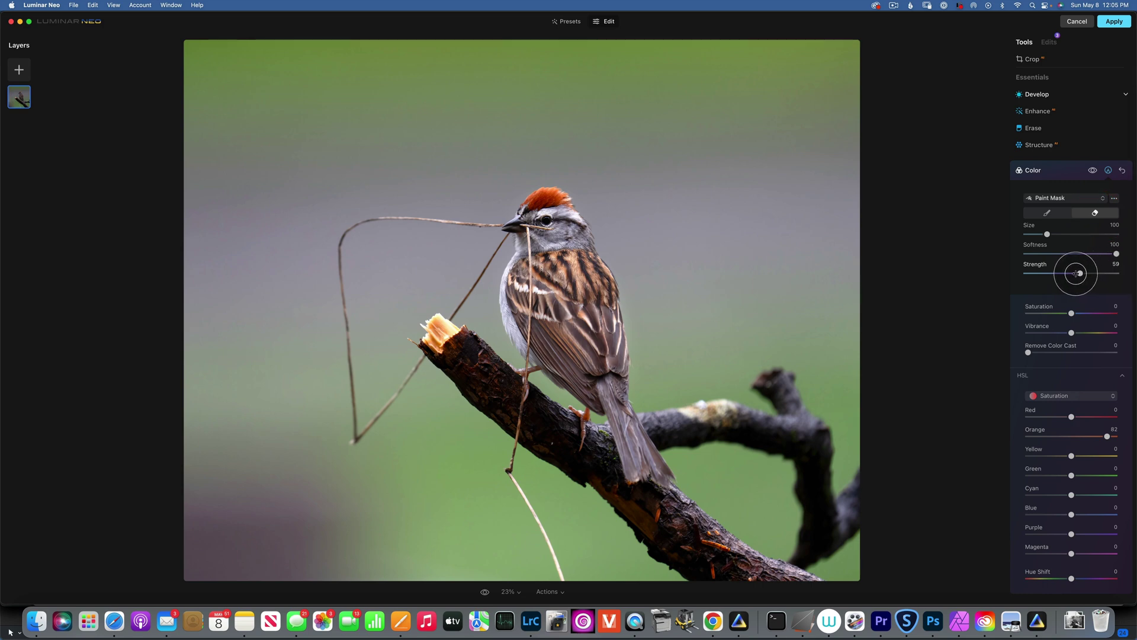
pyautogui.click(524, 196)
pyautogui.moveTo(524, 196); pyautogui.dragTo(602, 209)
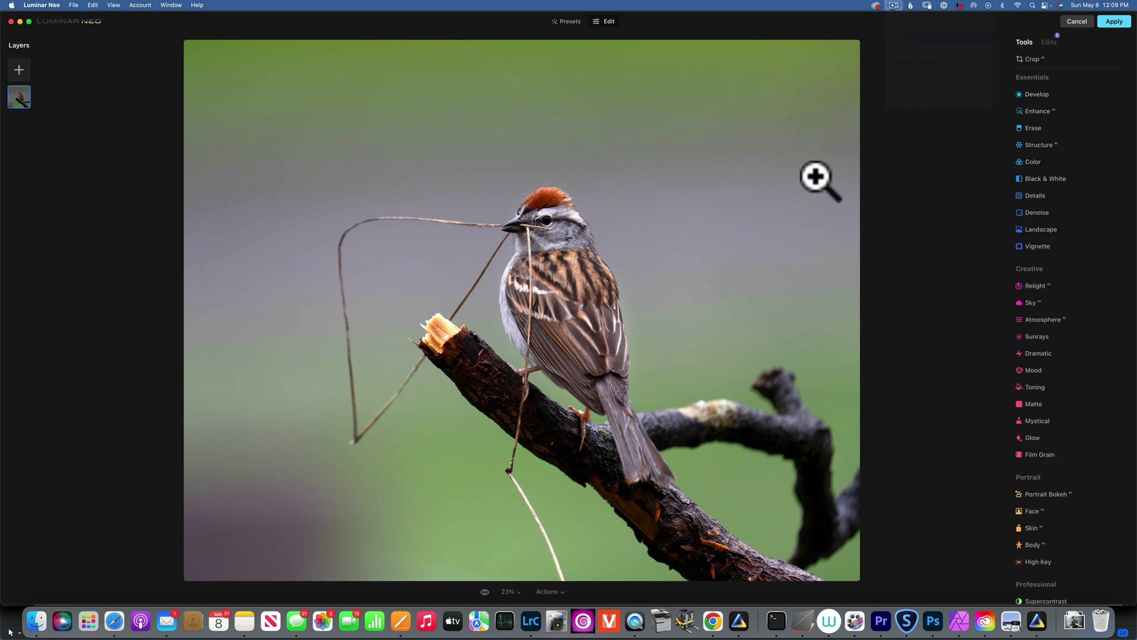
# Step: Set a new Develop adjustment to Exposure 0.16, Whites 8 and Blacks -12
pyautogui.click(1037, 96)
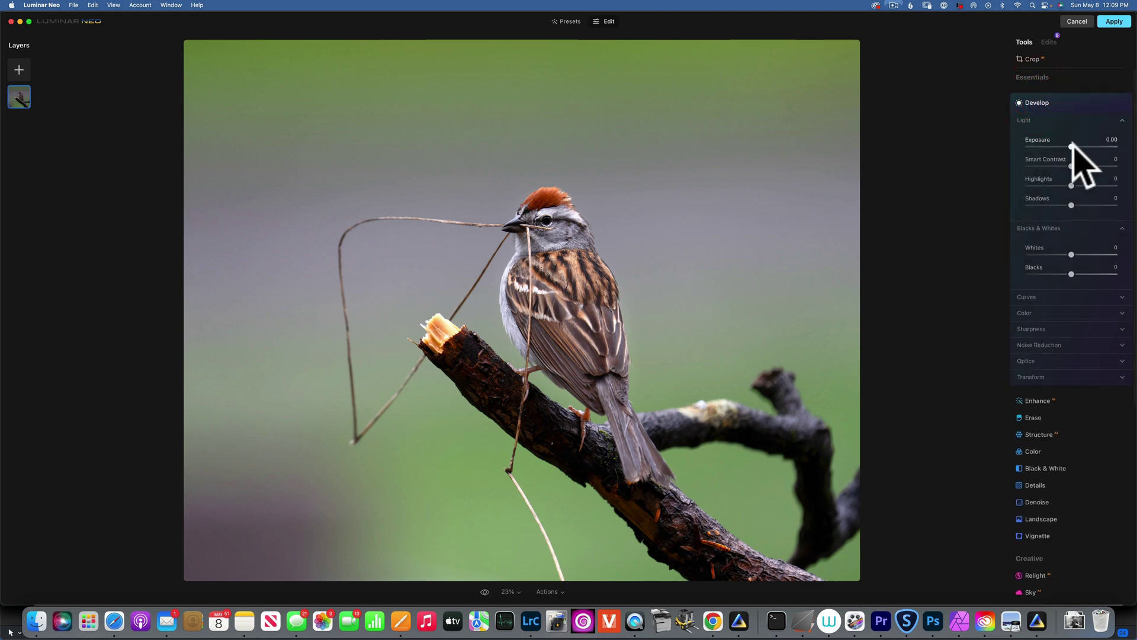
pyautogui.moveTo(1072, 145); pyautogui.dragTo(1074, 145)
pyautogui.moveTo(1072, 254)
pyautogui.mouseDown()
pyautogui.moveTo(1082, 254)
pyautogui.moveTo(1065, 274)
pyautogui.mouseUp()
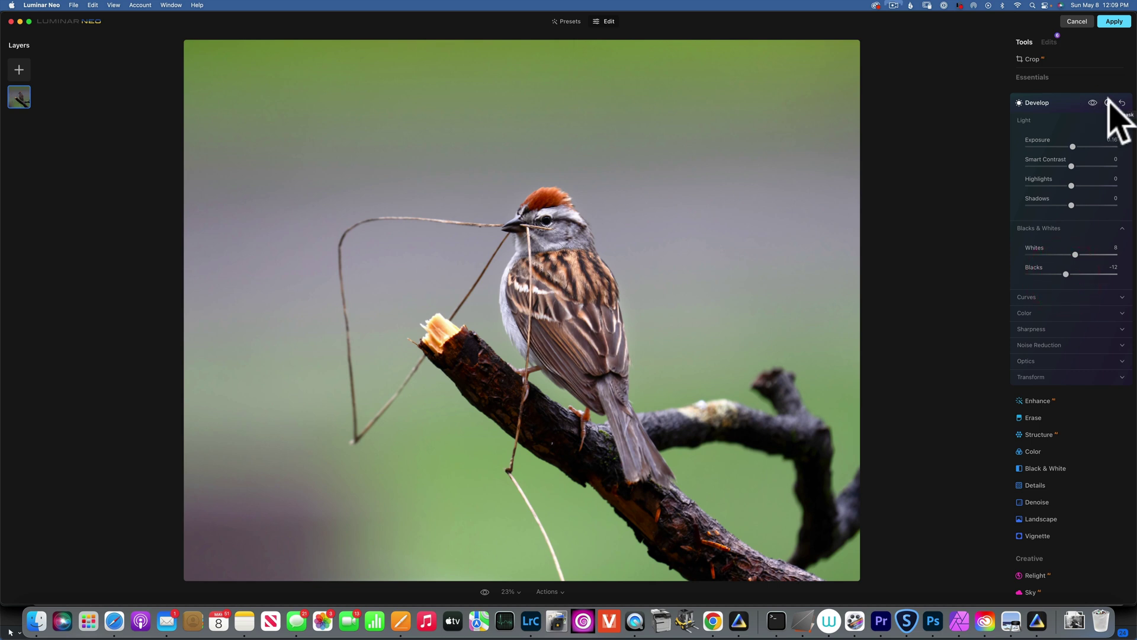
# Step: Paint that adjustment over the sparrow's eye with a size-28 brush and compare it on and off
pyautogui.click(1108, 102)
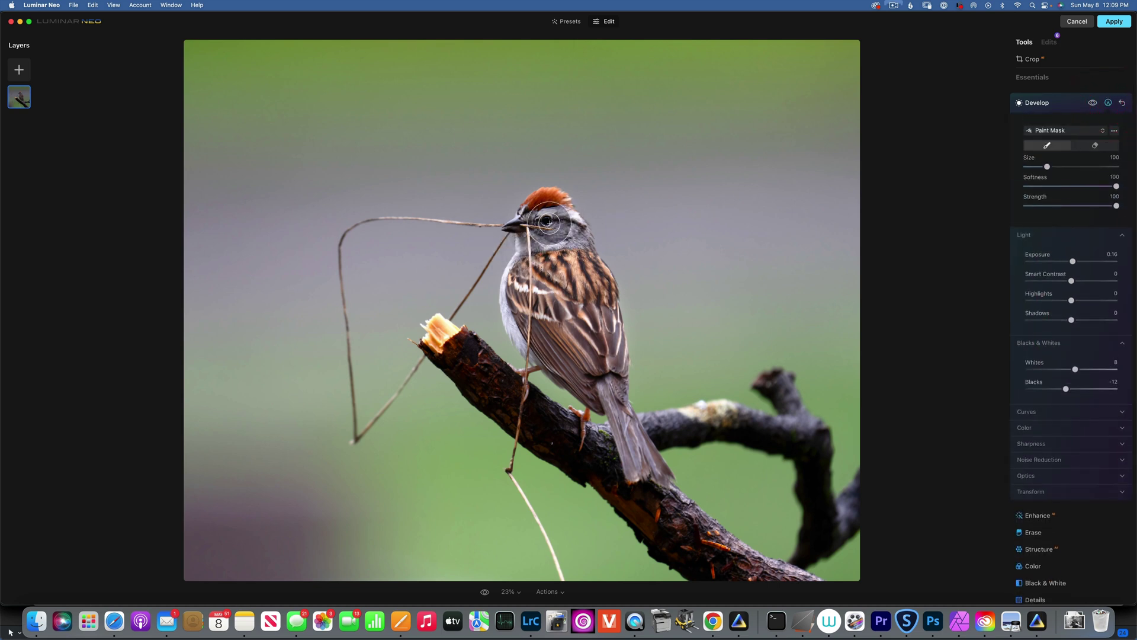
pyautogui.press('[')
pyautogui.press('[')
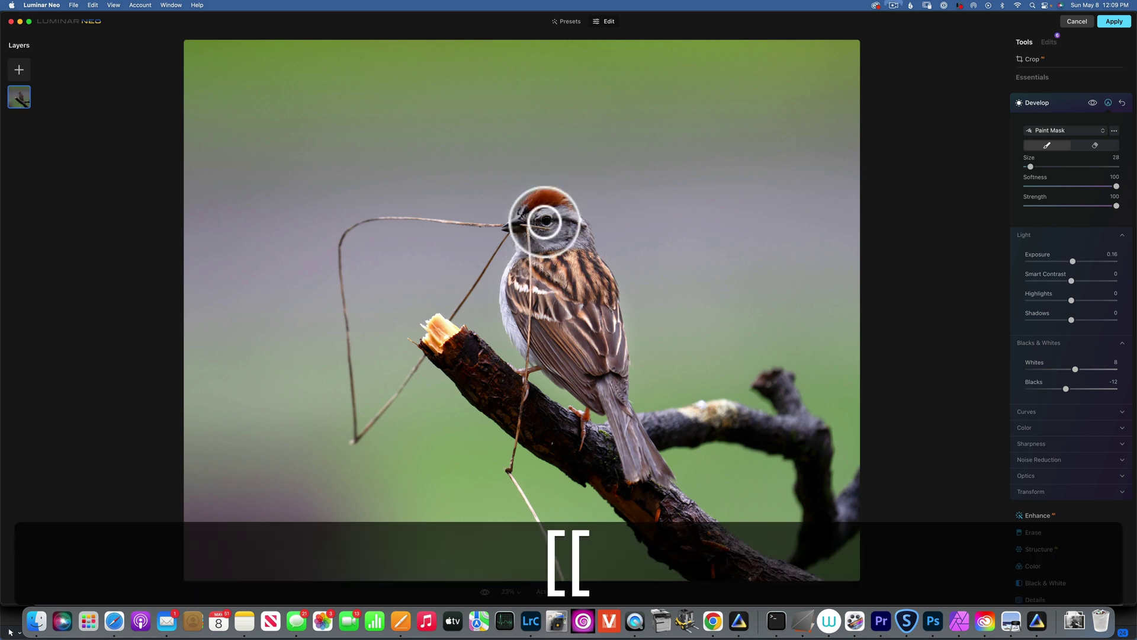
pyautogui.click(548, 222)
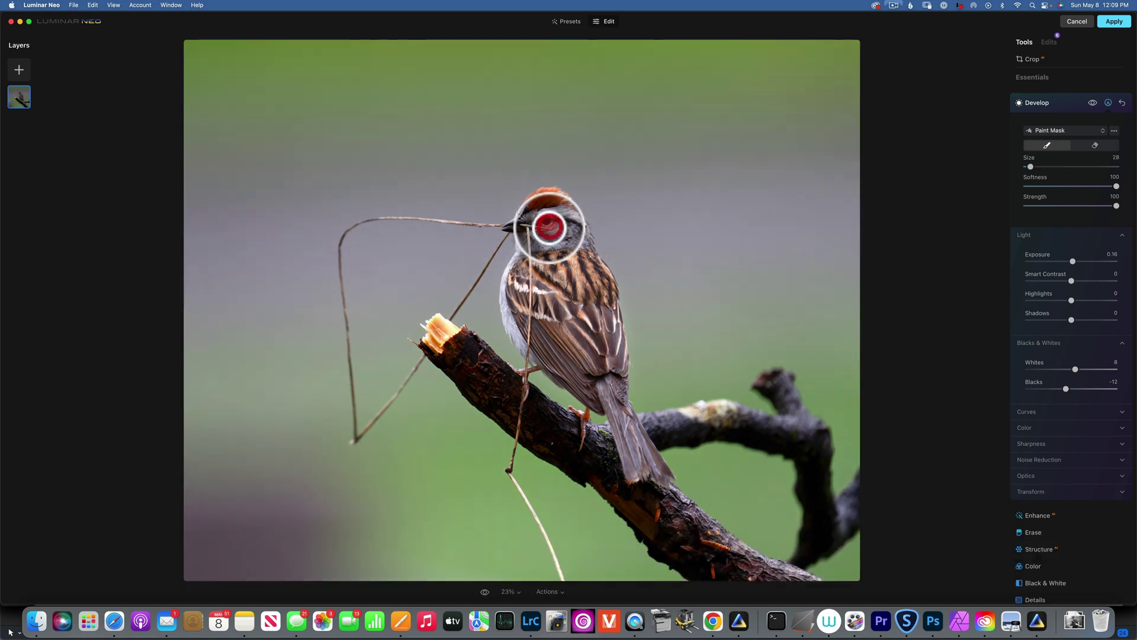
pyautogui.click(1092, 102)
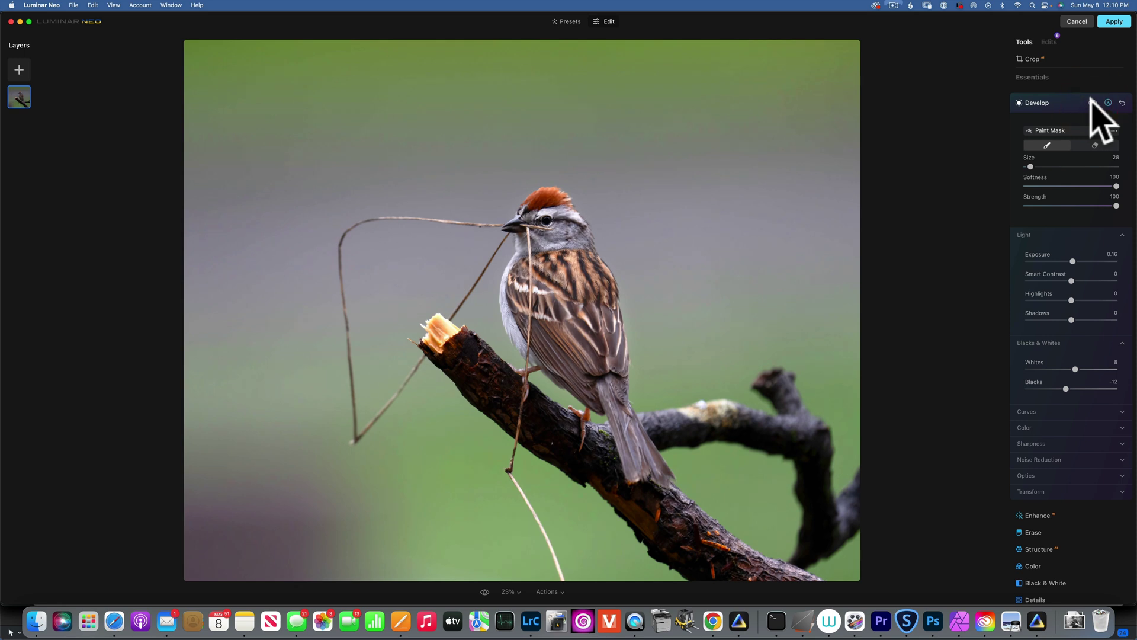
pyautogui.click(1091, 102)
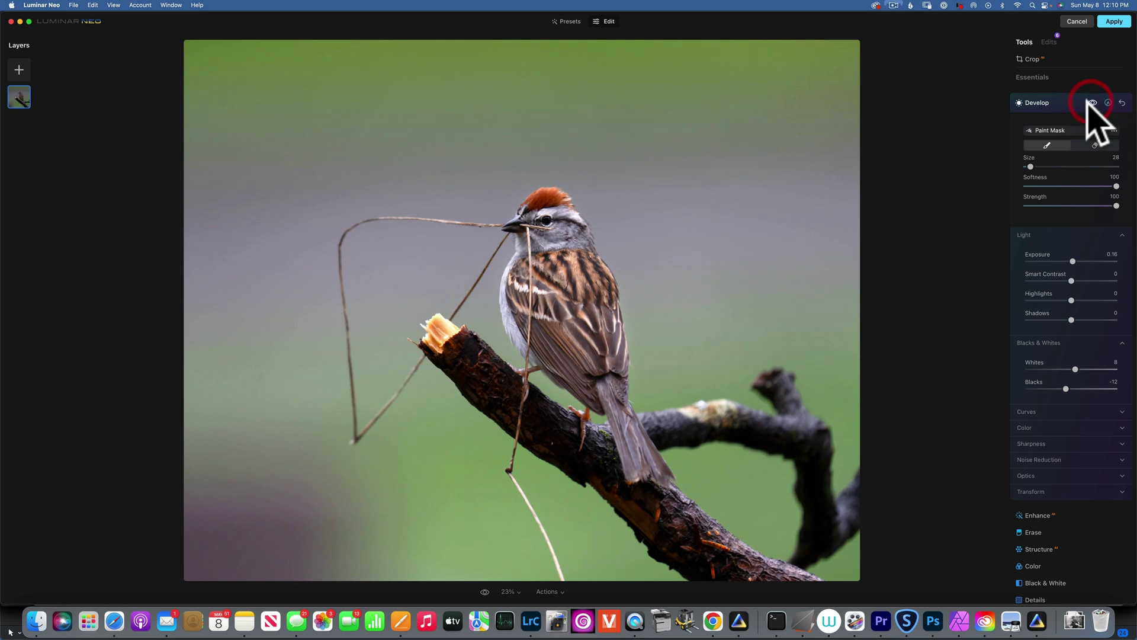
pyautogui.click(1048, 101)
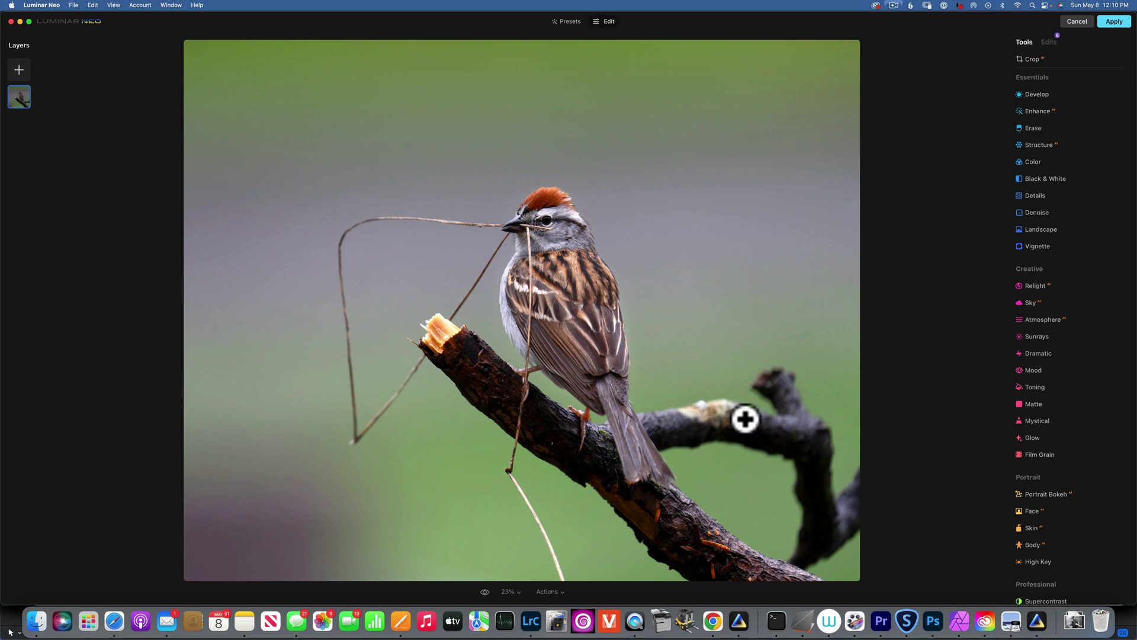
# Step: Compare against the original, then shift the HSL Green hue to 73
pyautogui.click(484, 591)
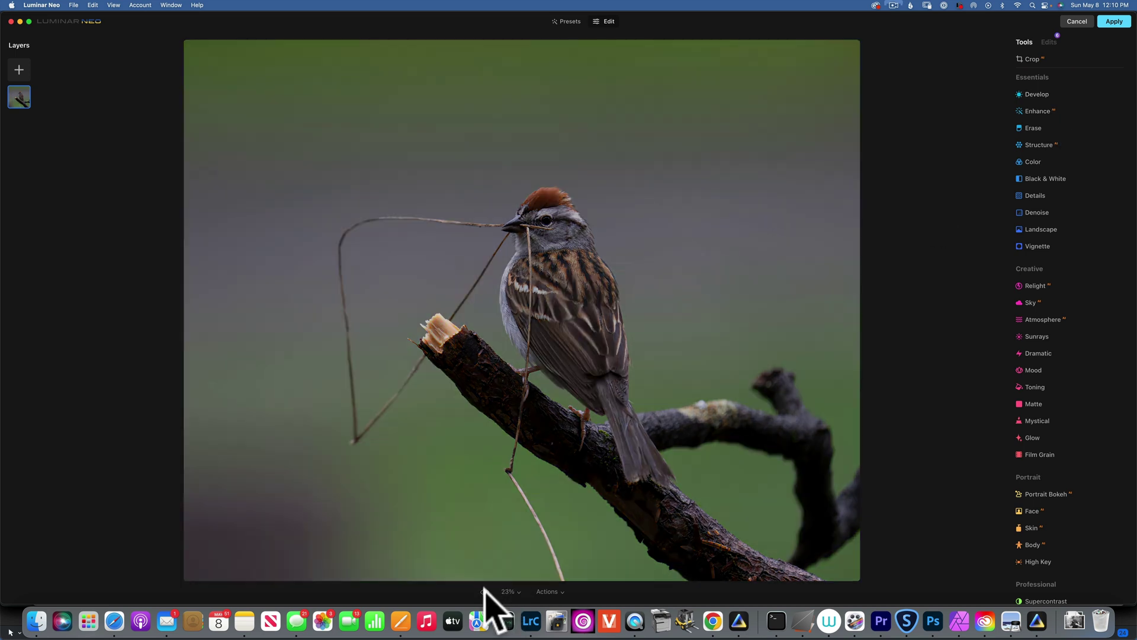
pyautogui.click(485, 591)
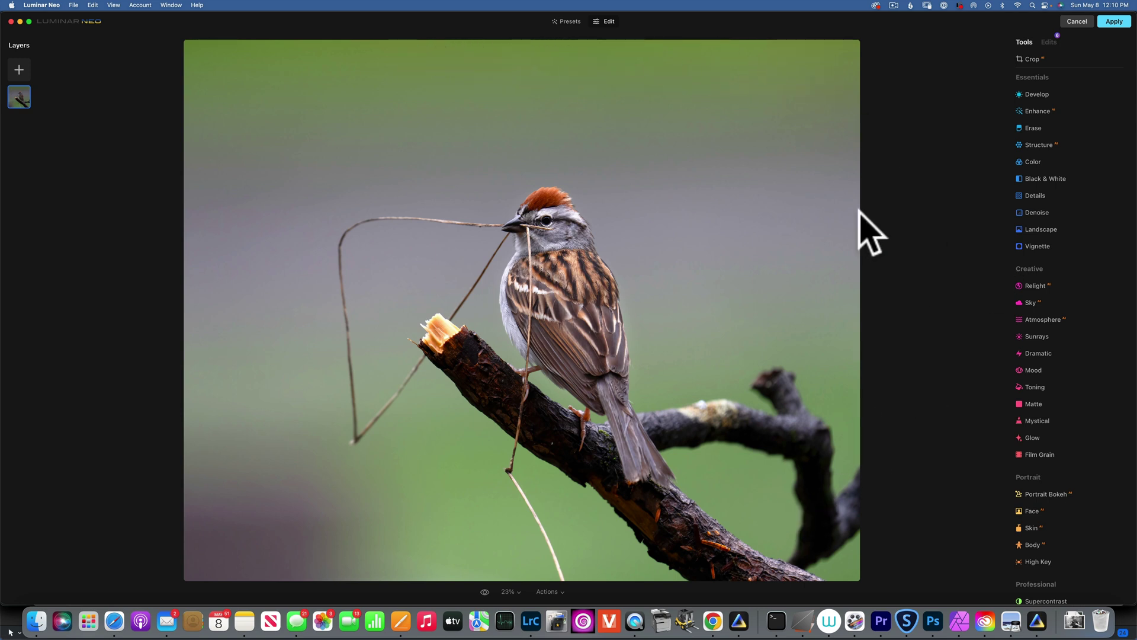
pyautogui.click(1034, 162)
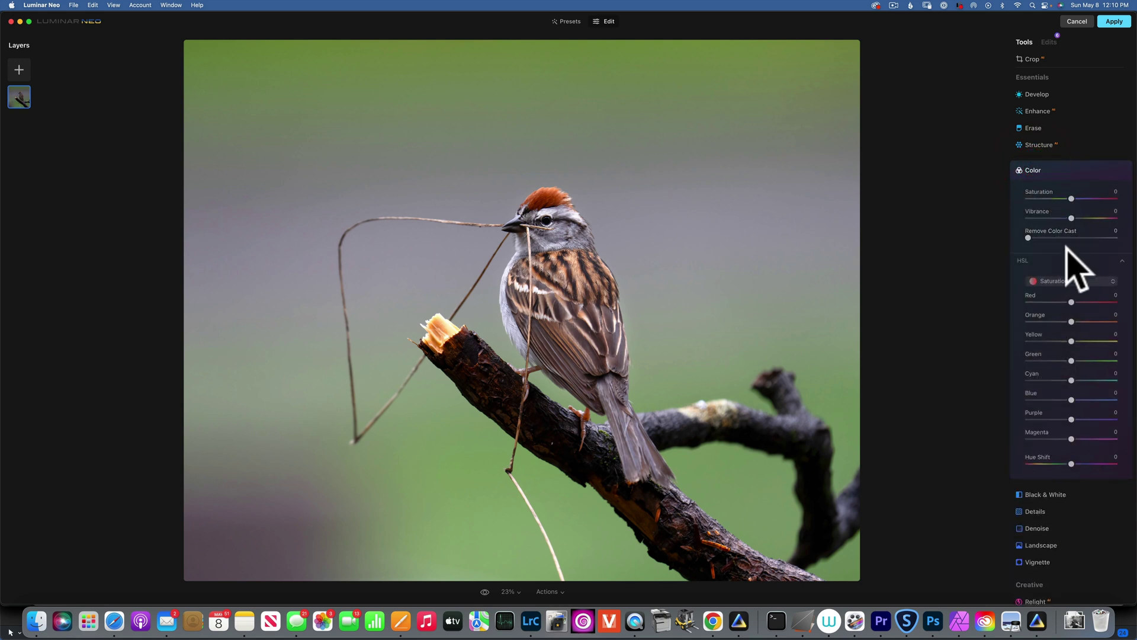
pyautogui.click(1060, 281)
pyautogui.click(1049, 294)
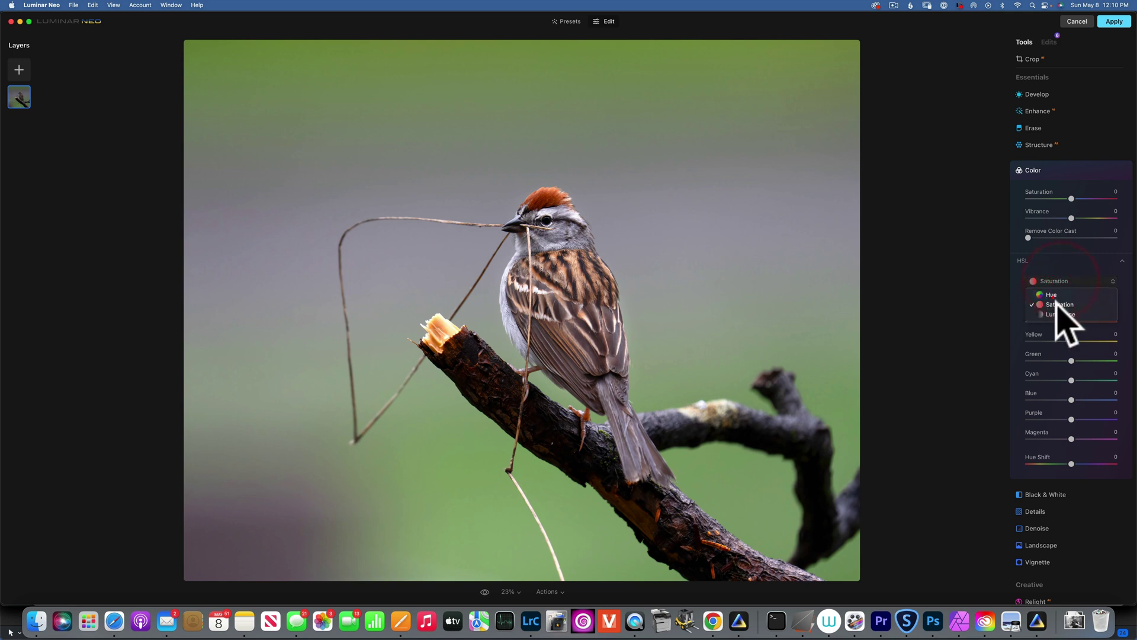
pyautogui.moveTo(1072, 360); pyautogui.dragTo(1105, 360)
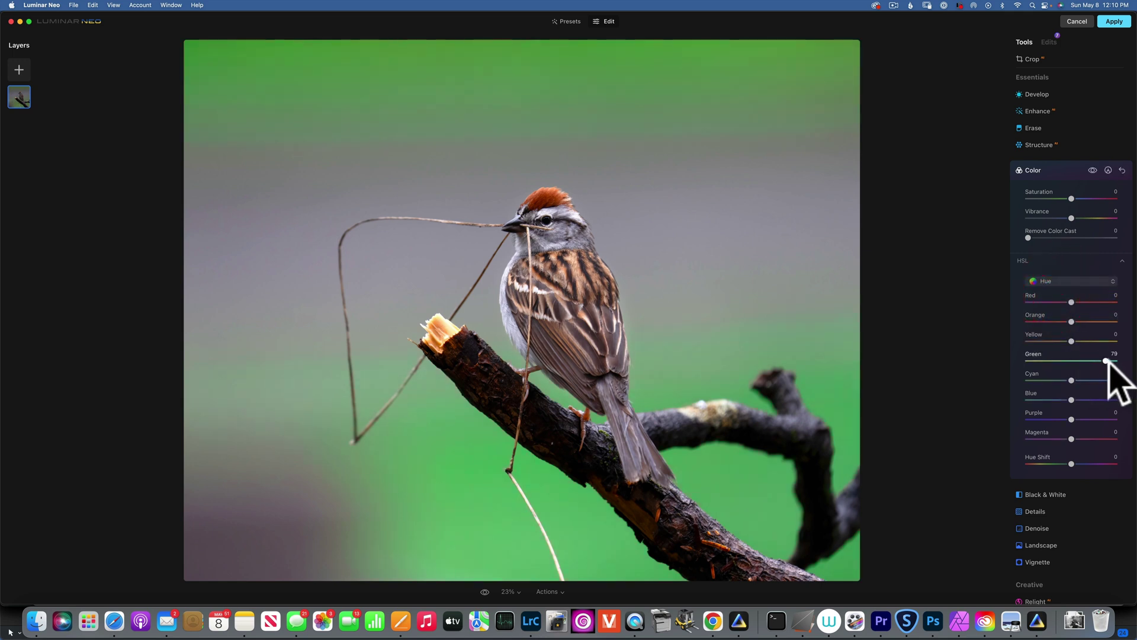
pyautogui.click(1103, 361)
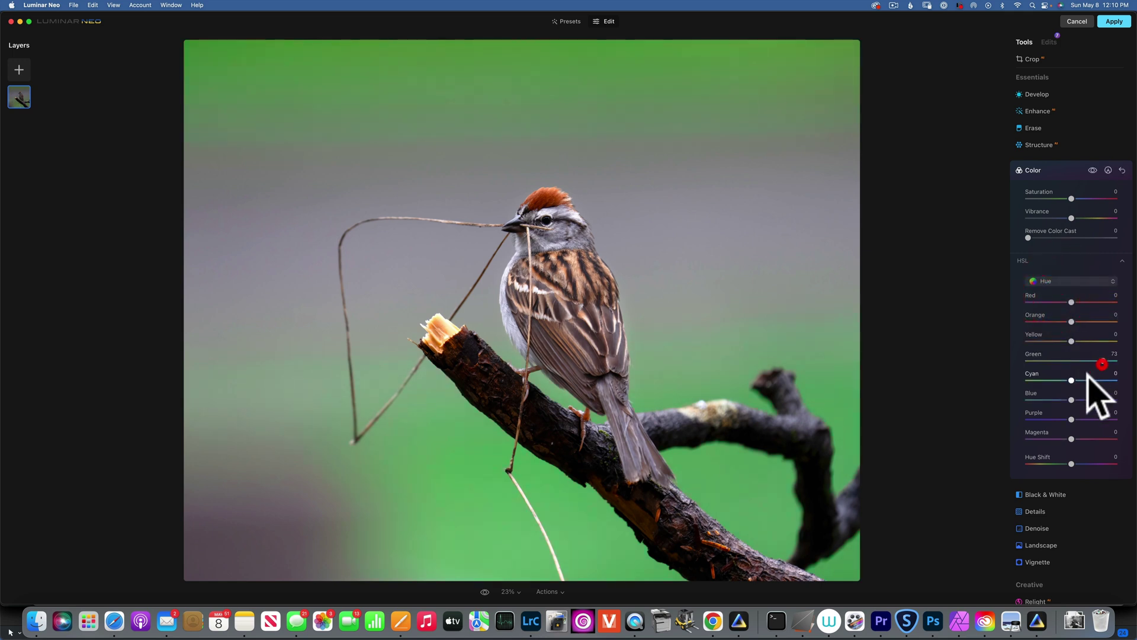
# Step: Lower the Green saturation and darken the Green luminance to -6
pyautogui.click(1052, 281)
pyautogui.click(1060, 308)
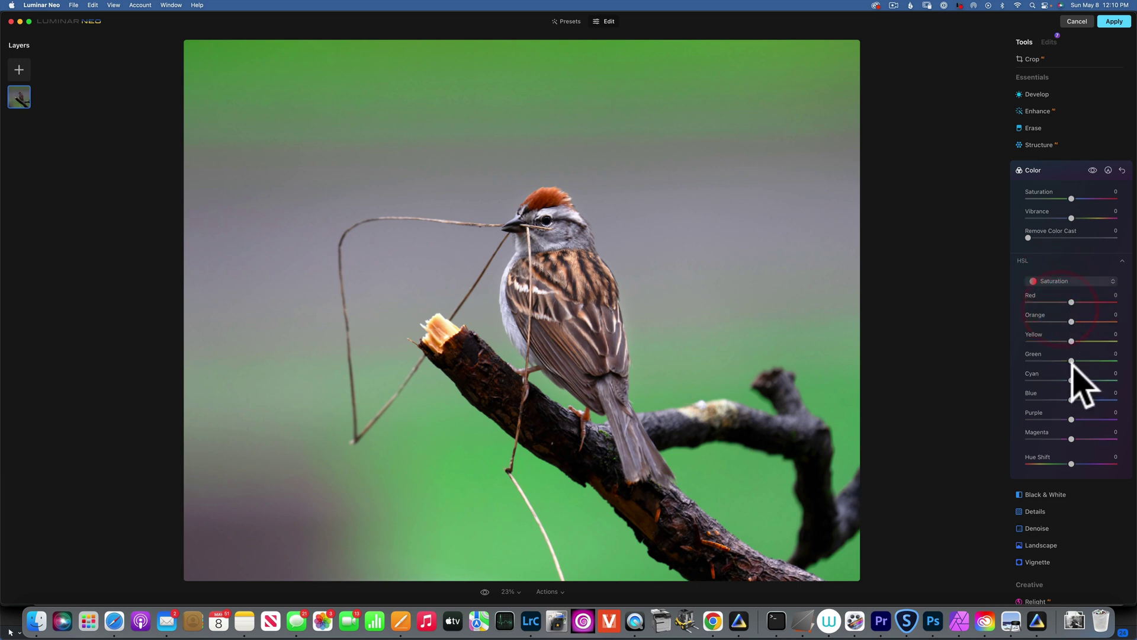
pyautogui.moveTo(1071, 360); pyautogui.dragTo(1046, 361)
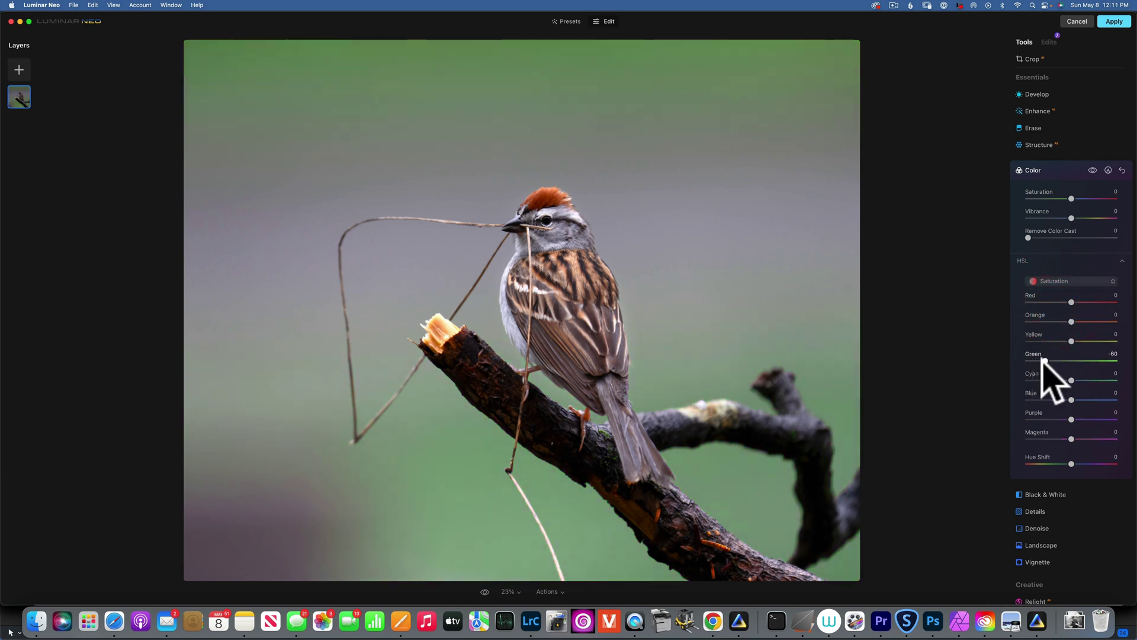
pyautogui.click(1071, 280)
pyautogui.click(1069, 315)
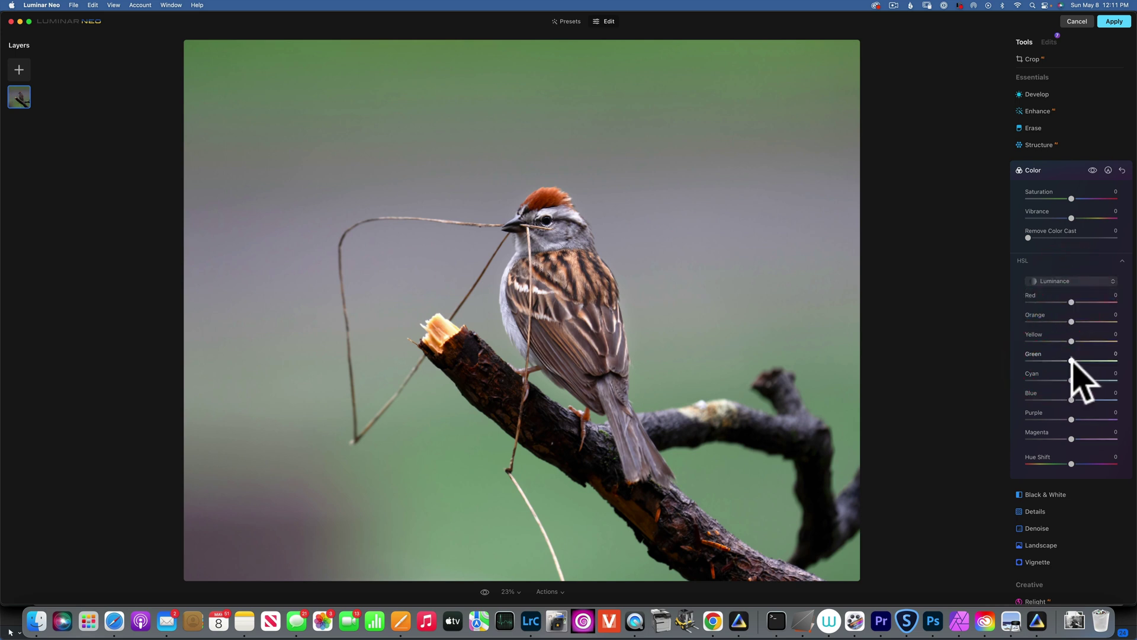
pyautogui.moveTo(1072, 361)
pyautogui.mouseDown()
pyautogui.moveTo(1048, 361)
pyautogui.moveTo(1067, 359)
pyautogui.mouseUp()
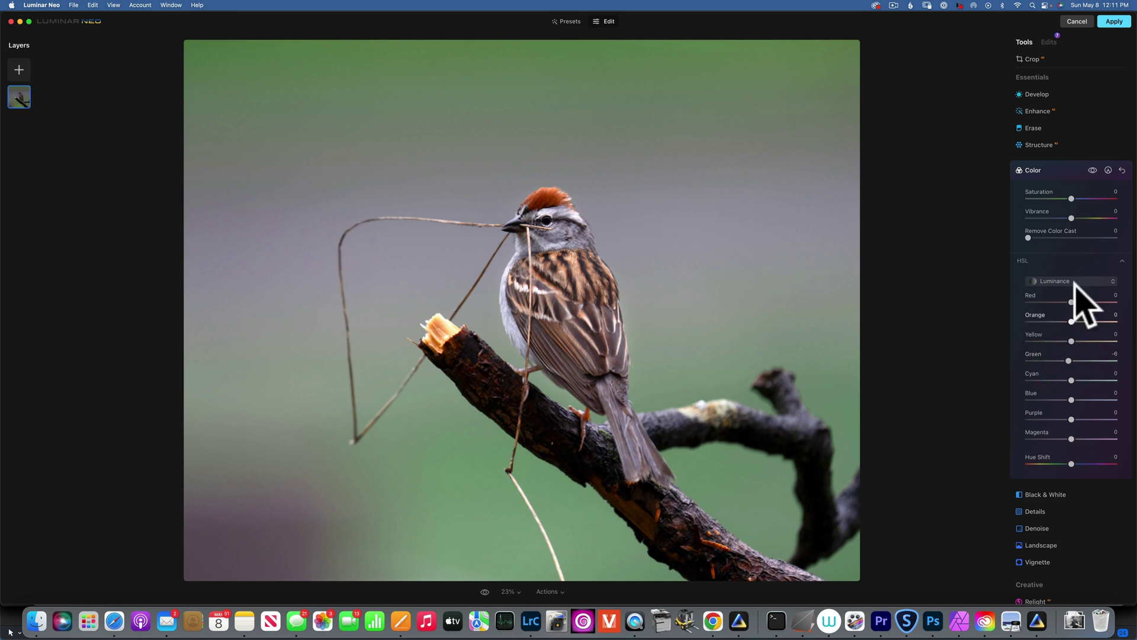
# Step: Toggle the colour adjustments on and off to compare the muted green background
pyautogui.click(1093, 170)
pyautogui.click(1093, 170)
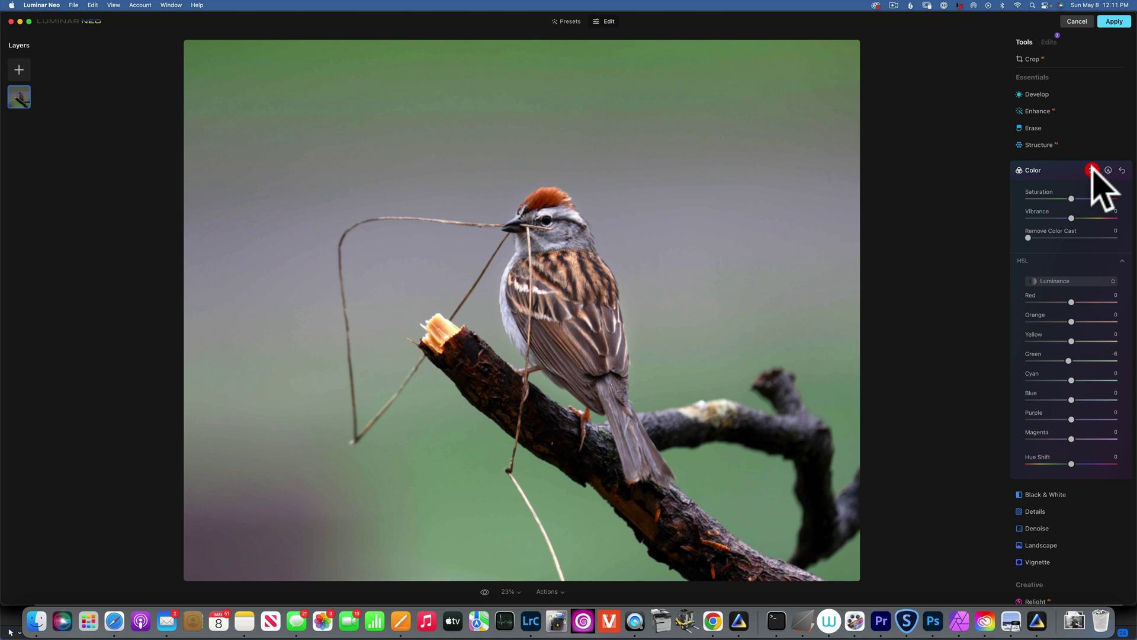
pyautogui.click(1093, 170)
pyautogui.click(1093, 170)
pyautogui.click(1037, 94)
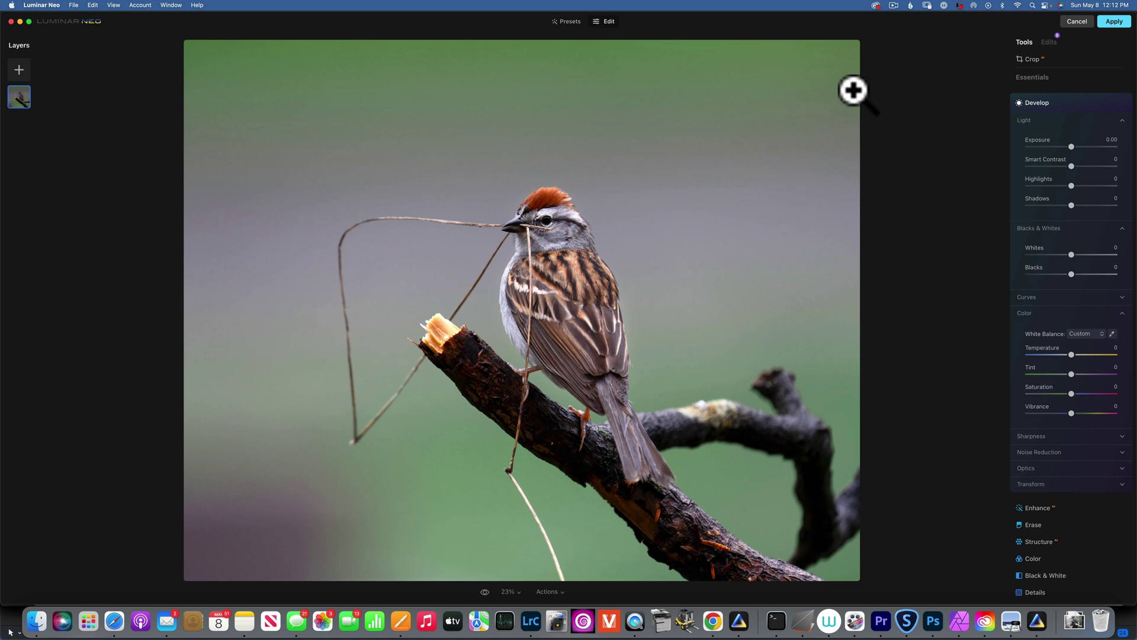
# Step: Bring the Luminar edit back to Lightroom, compare it with SKY03750-Edit-2.tif, and start a Photoshop 2022 edit of SKY03750-Edit-2-Edit.tif
pyautogui.click(1110, 22)
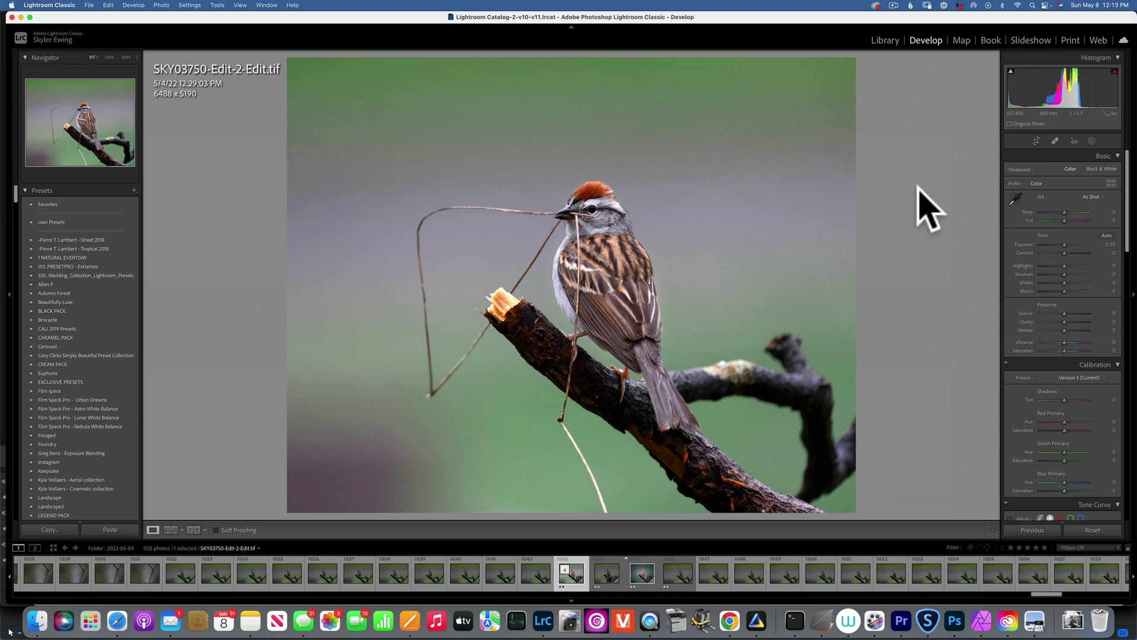
pyautogui.press('Right')
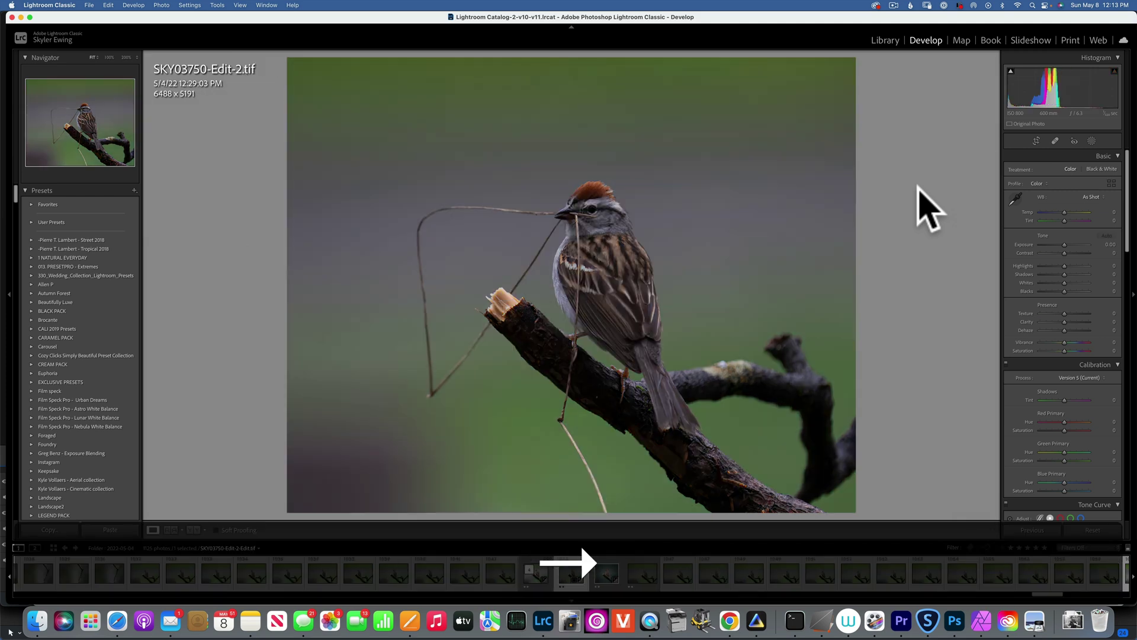
pyautogui.press('Left')
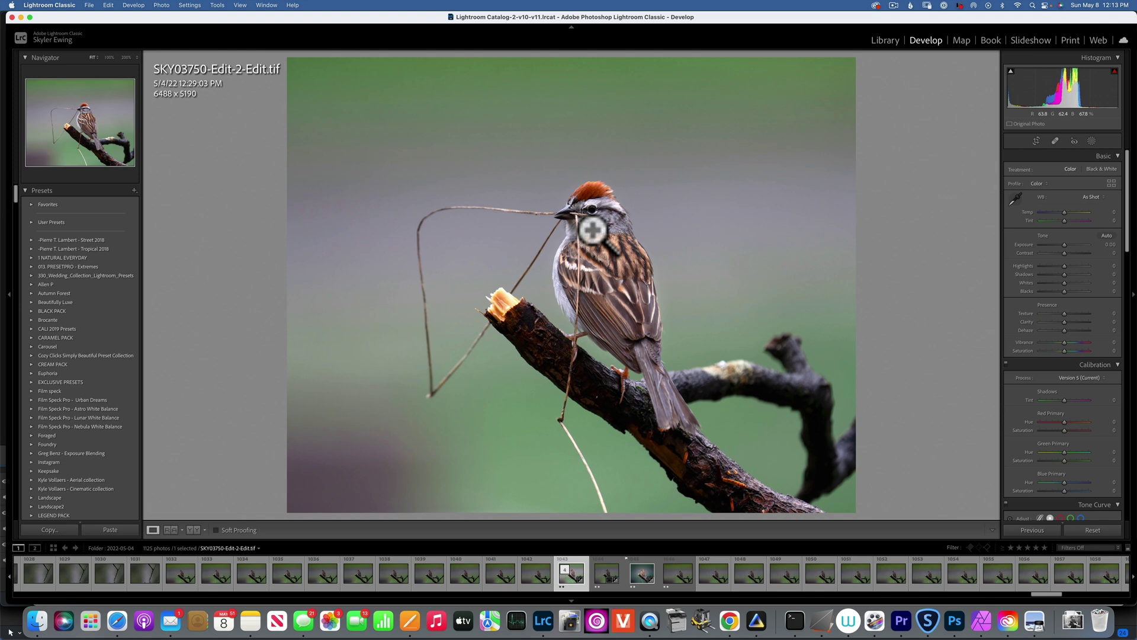
pyautogui.press('super+e')
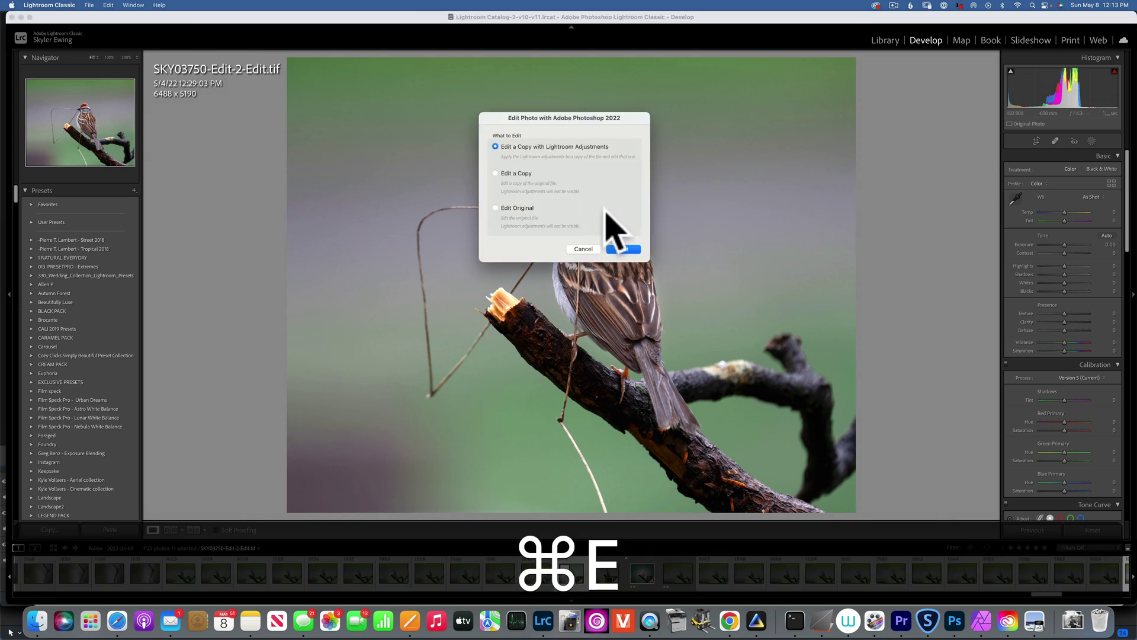
# Step: Edit a copy with Lightroom adjustments and duplicate the Background into a new layer
pyautogui.click(626, 249)
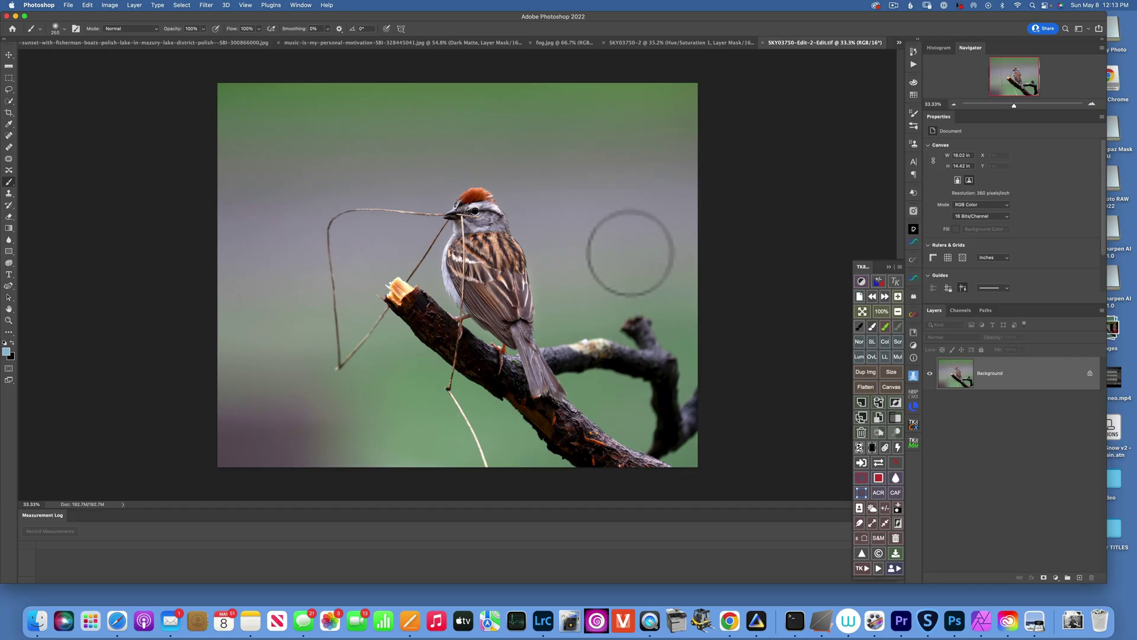
pyautogui.press('super')
pyautogui.press('super+j')
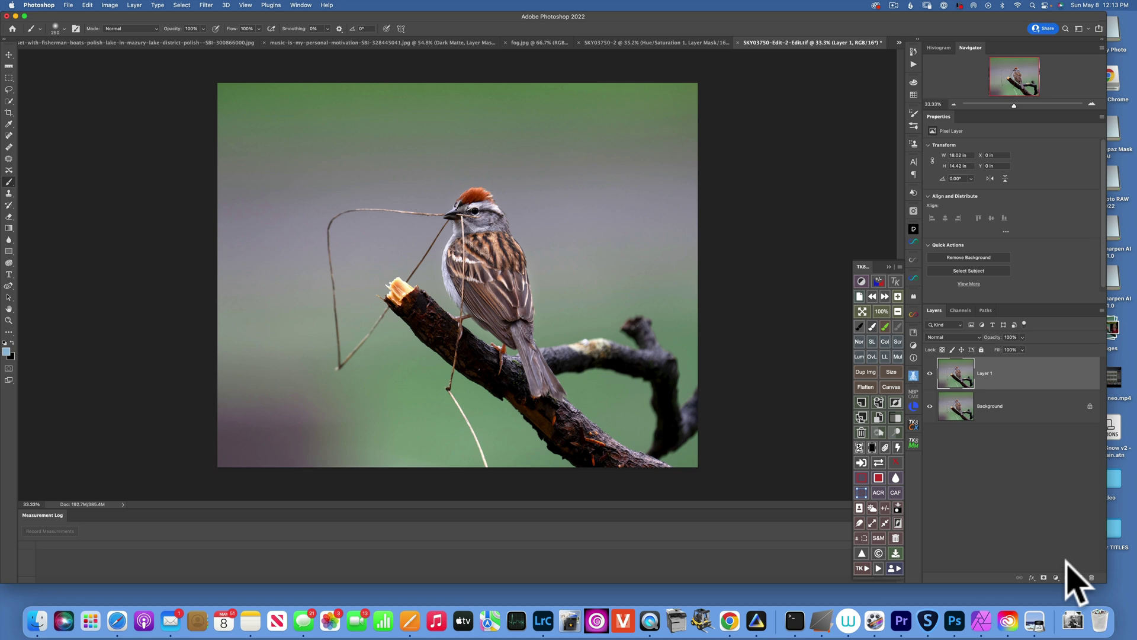
# Step: Add a radial Gradient Fill layer with a pale cream centre colour stop
pyautogui.click(1057, 577)
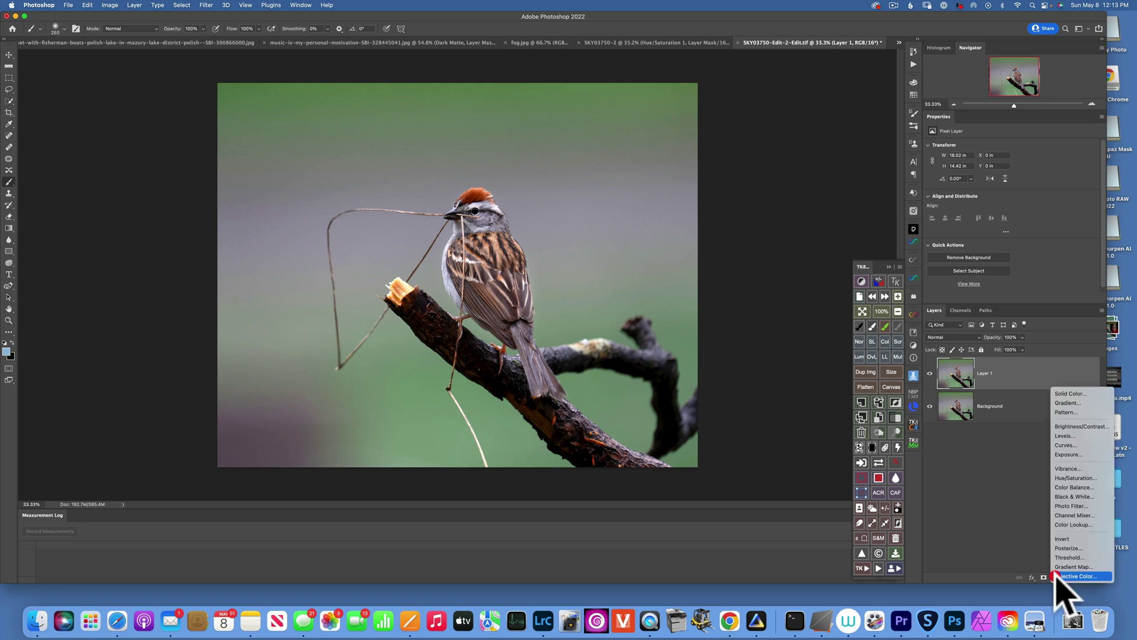
pyautogui.click(1073, 404)
pyautogui.click(701, 231)
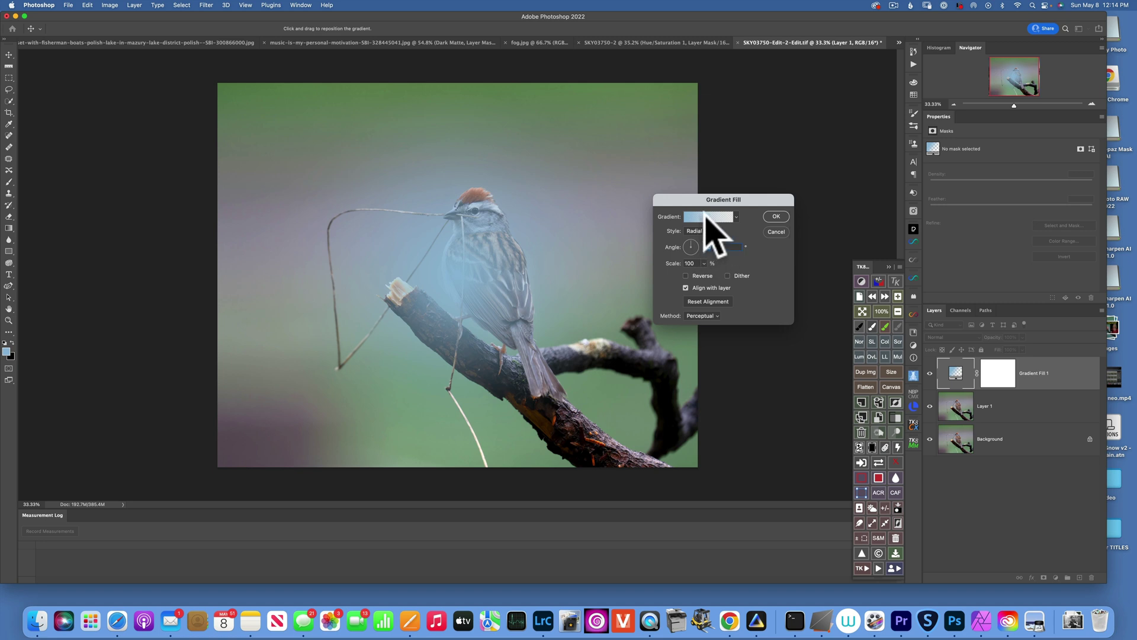
pyautogui.click(708, 217)
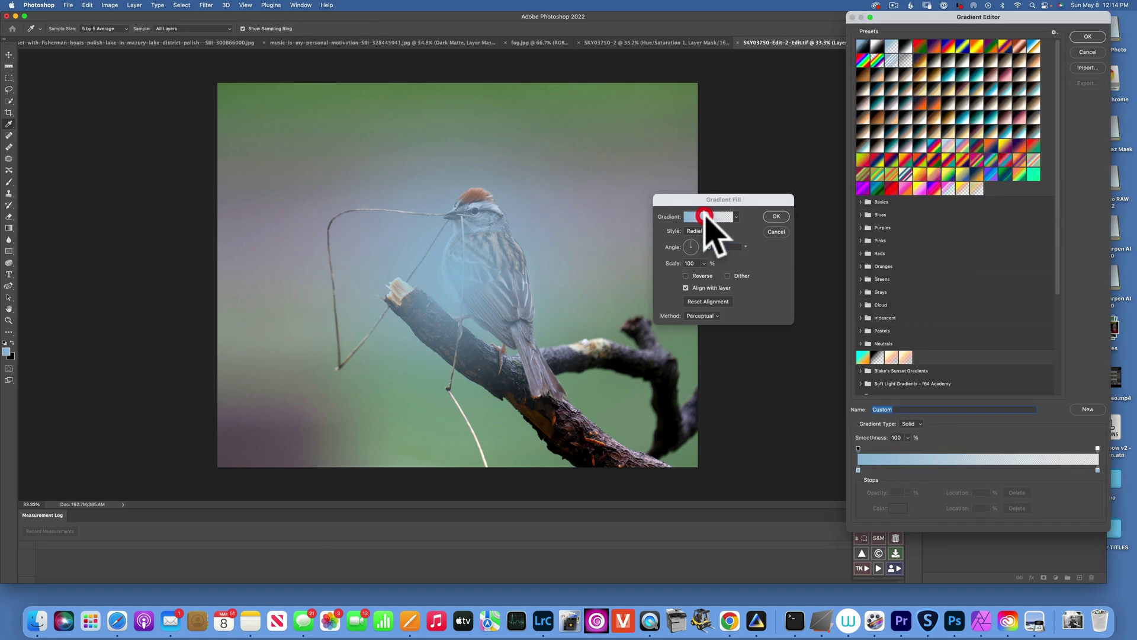
pyautogui.click(858, 470)
pyautogui.click(898, 507)
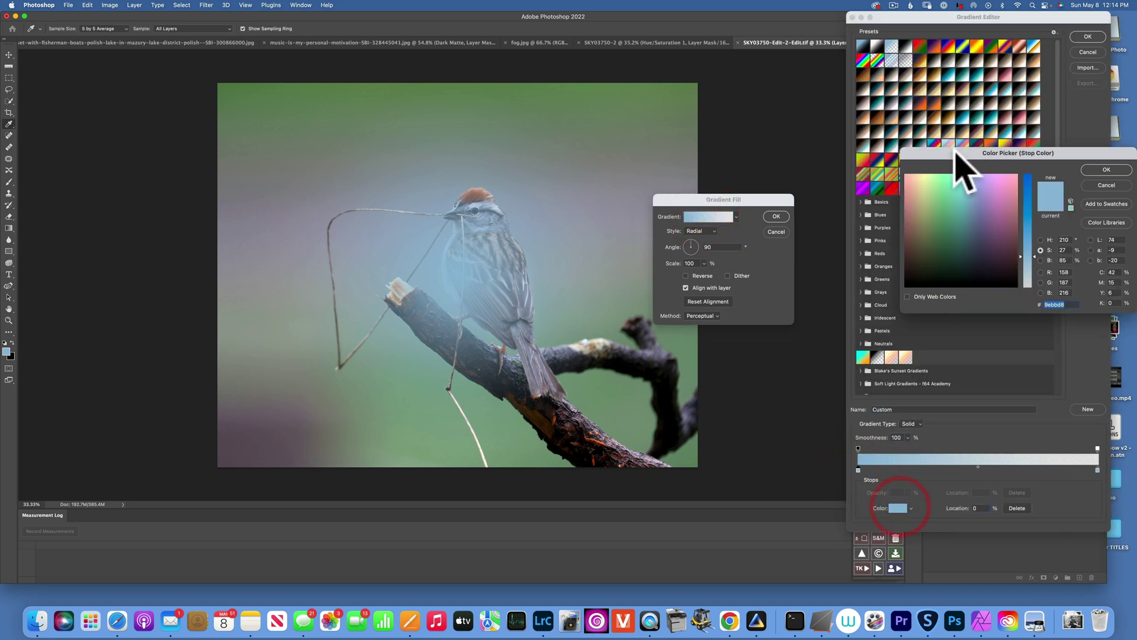
pyautogui.click(927, 190)
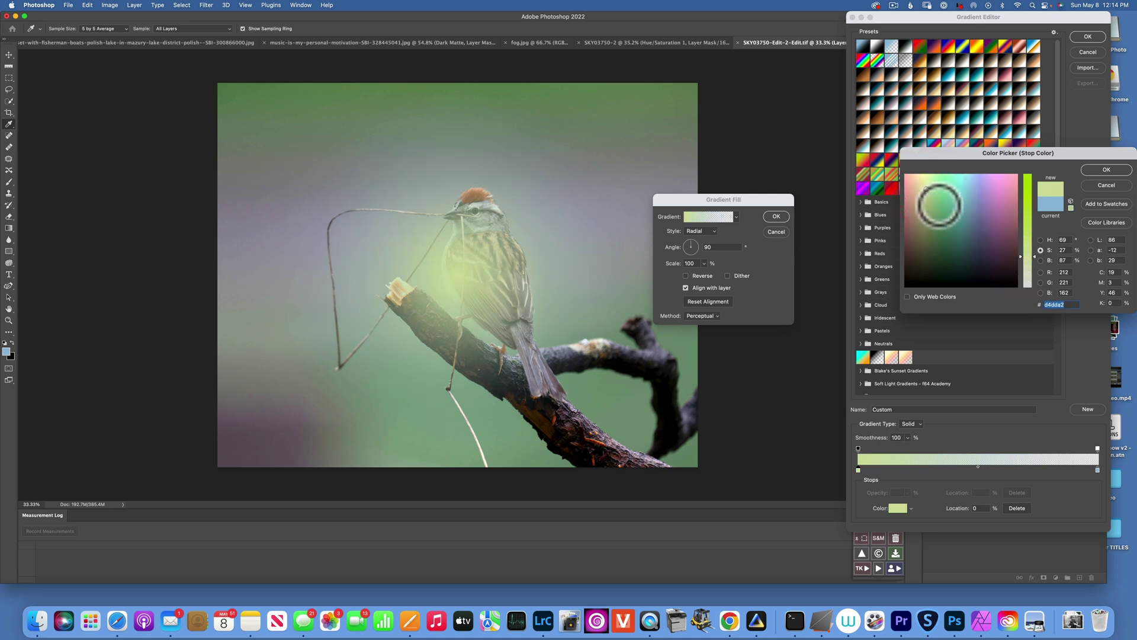
pyautogui.click(920, 185)
pyautogui.moveTo(1026, 257); pyautogui.dragTo(1030, 272)
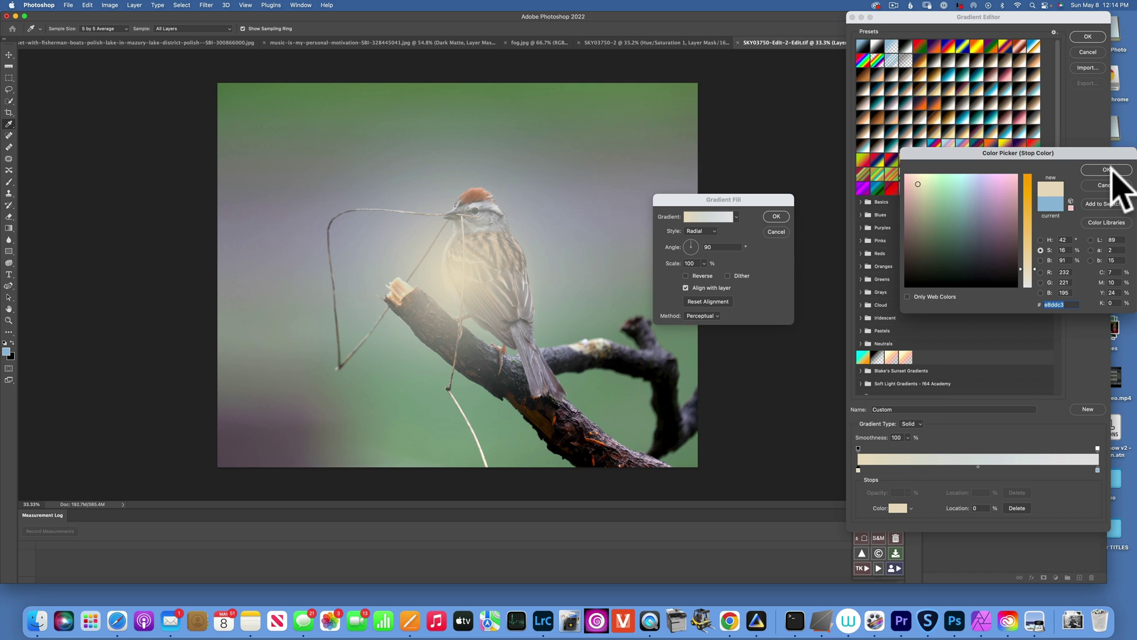
pyautogui.click(1106, 170)
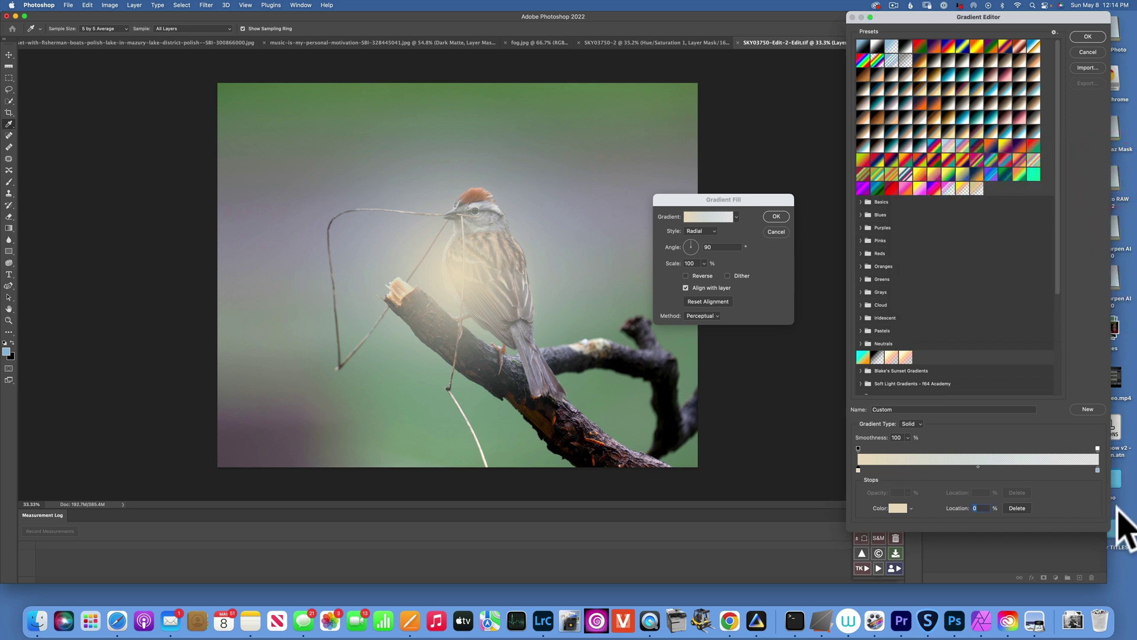
# Step: Set the gradient's end stop to saturated blue at 99% with lowered opacity
pyautogui.click(1097, 469)
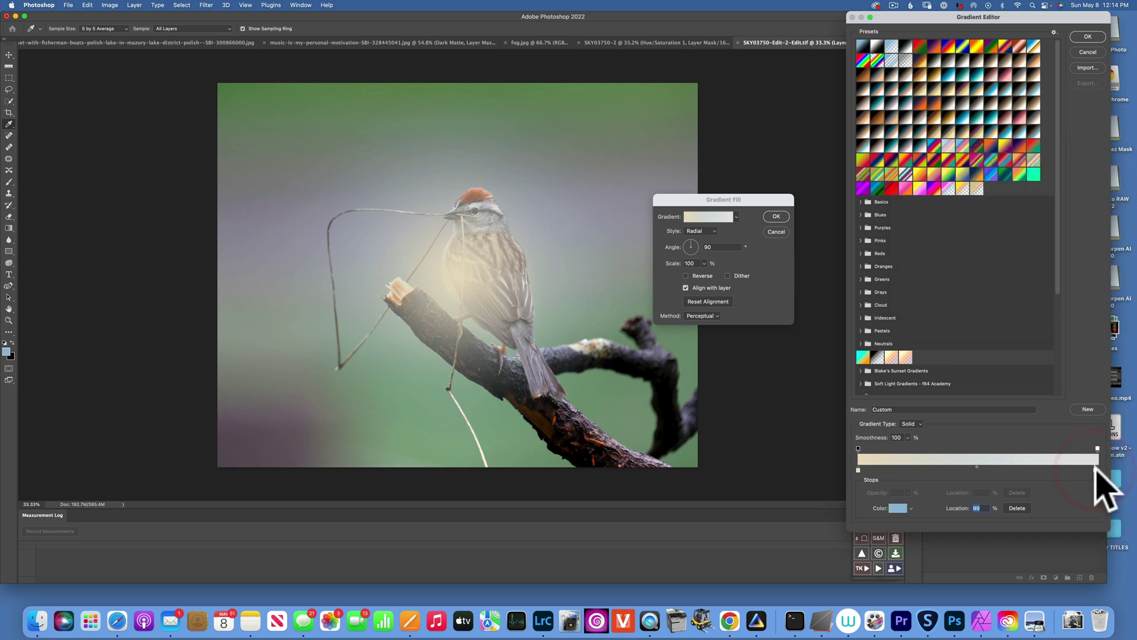
pyautogui.moveTo(1104, 466); pyautogui.dragTo(1102, 466)
pyautogui.click(897, 508)
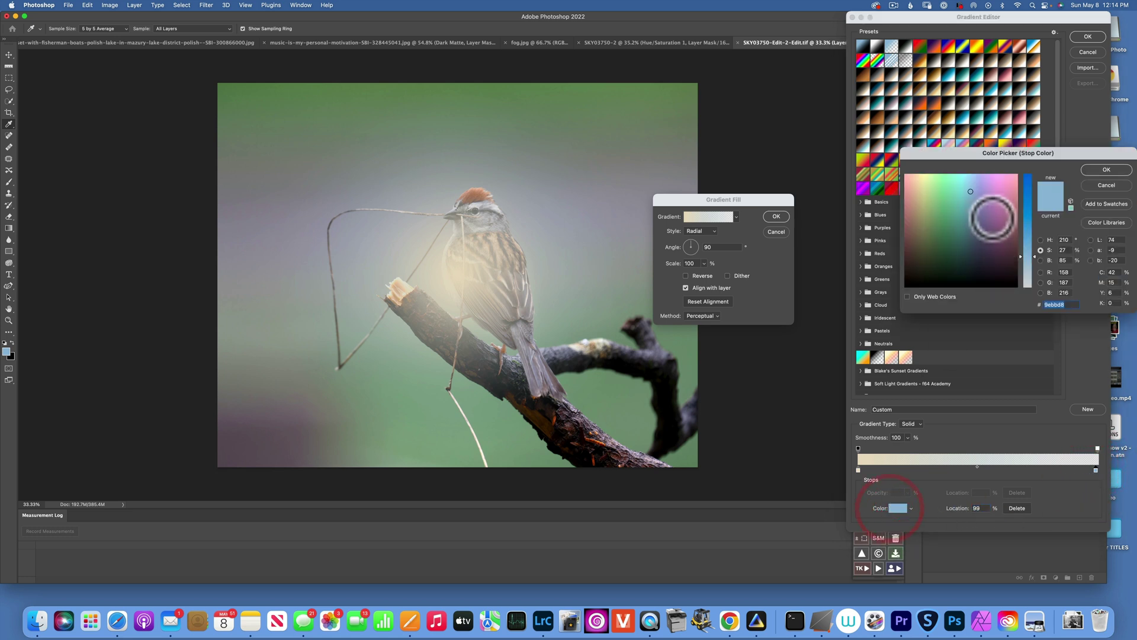
pyautogui.moveTo(1026, 198); pyautogui.dragTo(1034, 225)
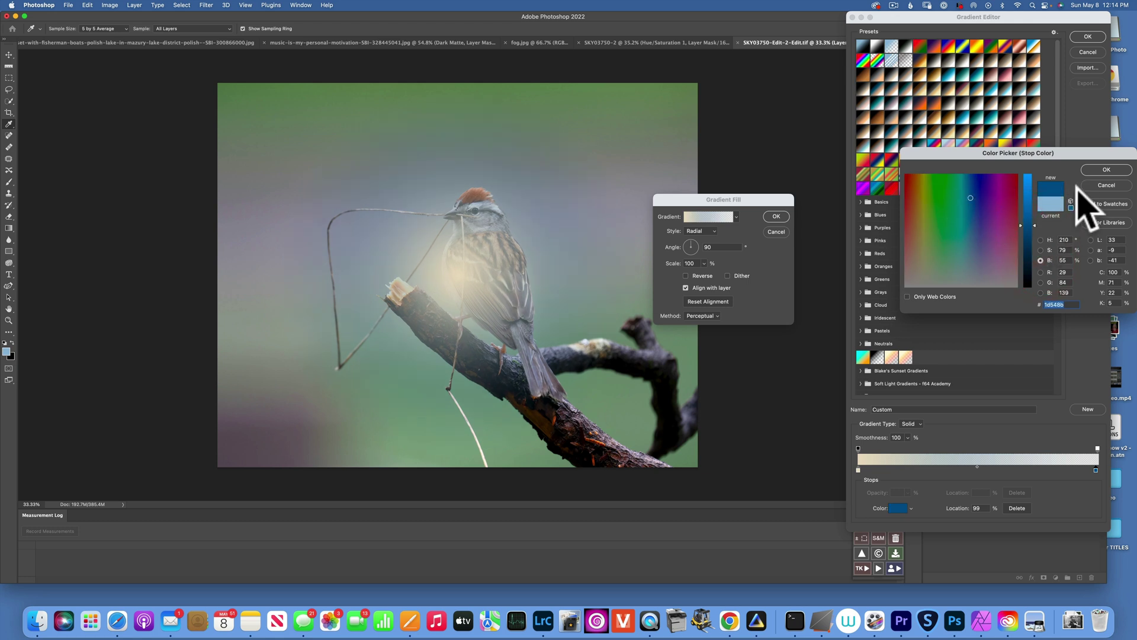
pyautogui.click(1105, 170)
pyautogui.click(1097, 448)
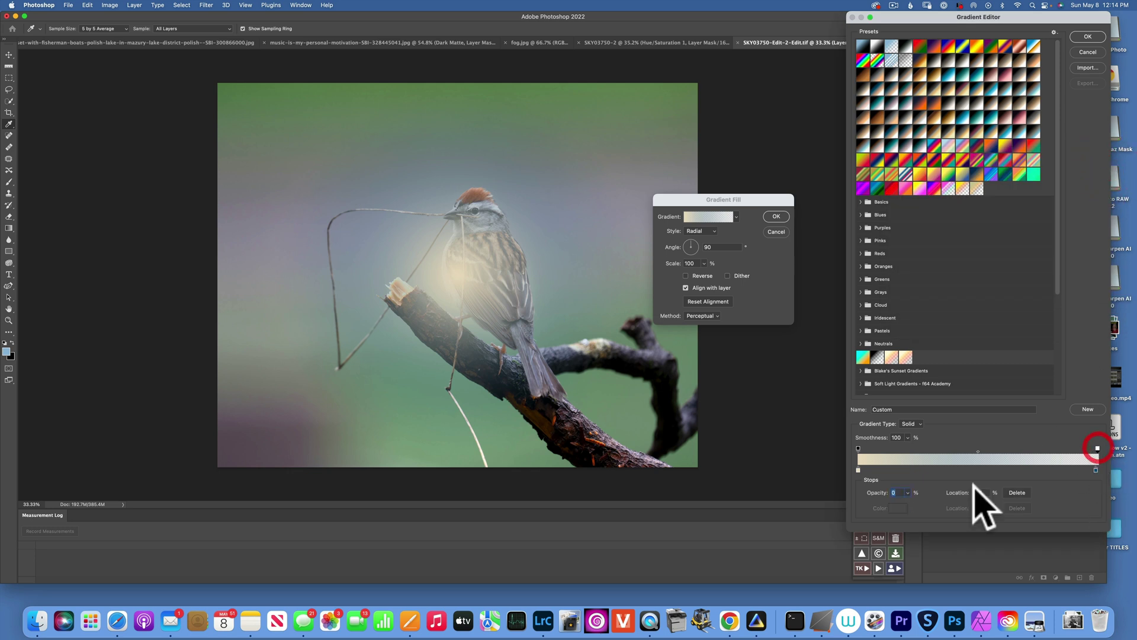
pyautogui.moveTo(907, 503); pyautogui.dragTo(933, 499)
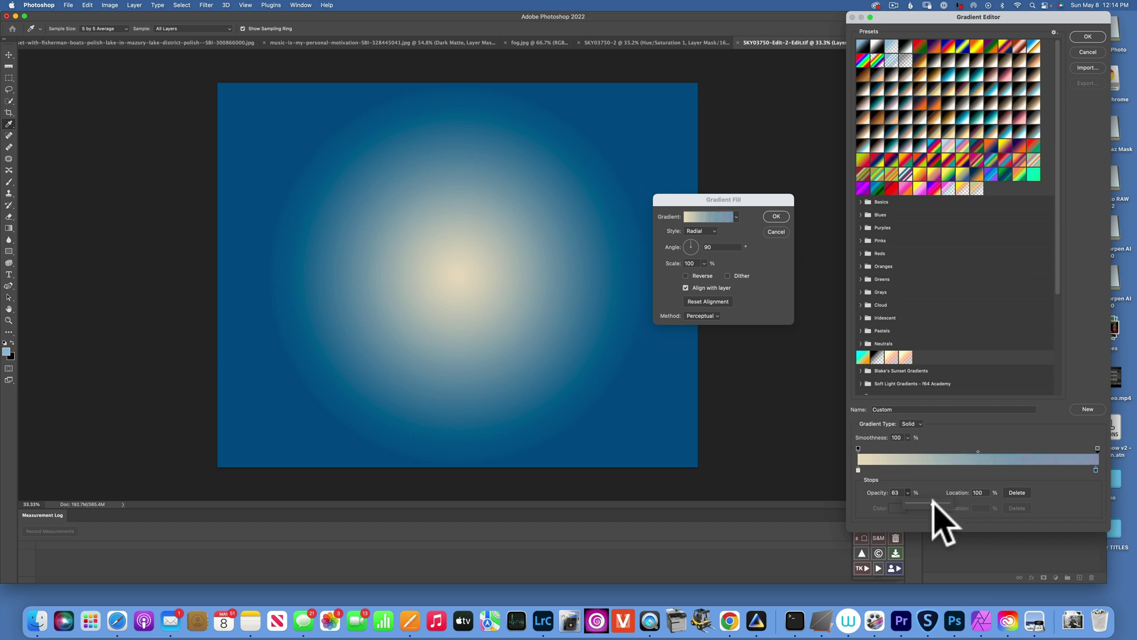
pyautogui.click(934, 501)
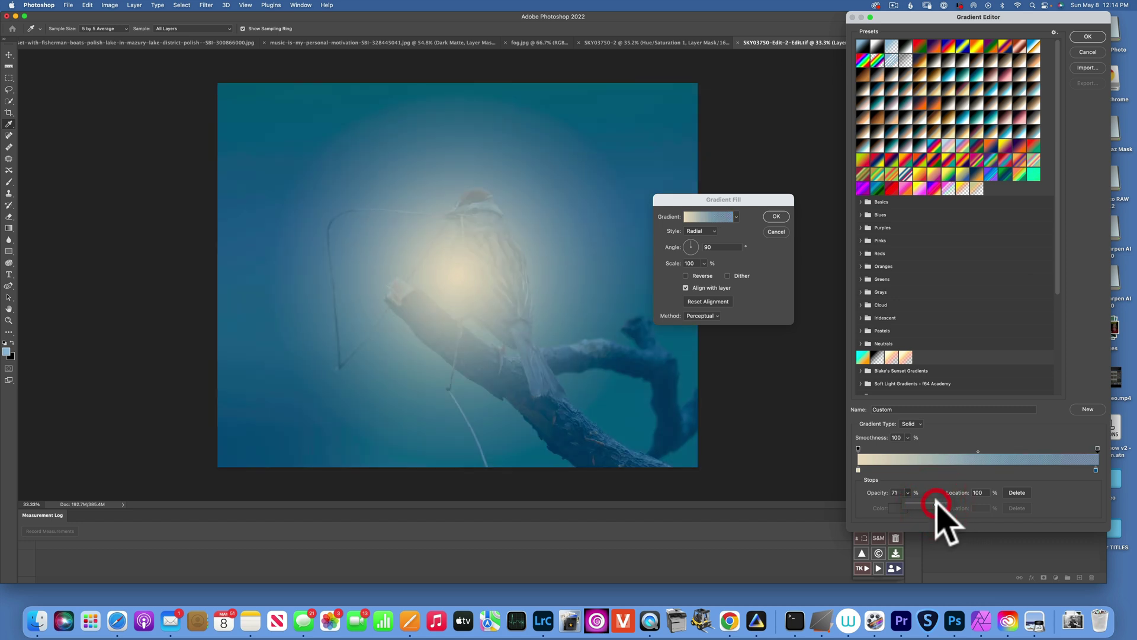
pyautogui.click(1092, 37)
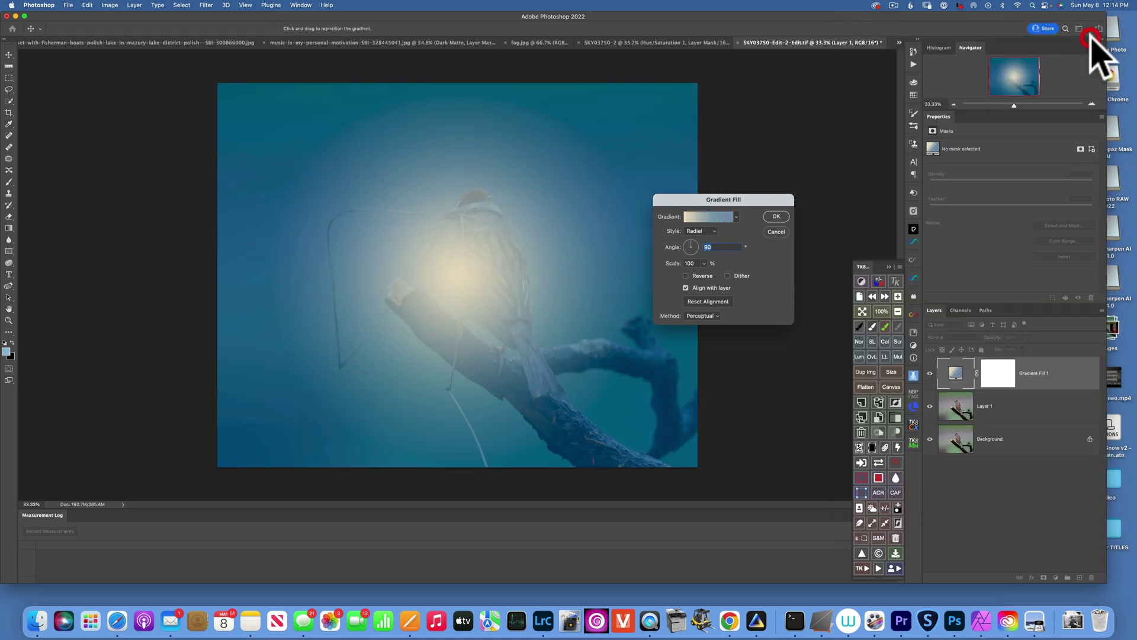
# Step: Move the radial glow over the sparrow and enlarge it to 111% scale
pyautogui.click(777, 217)
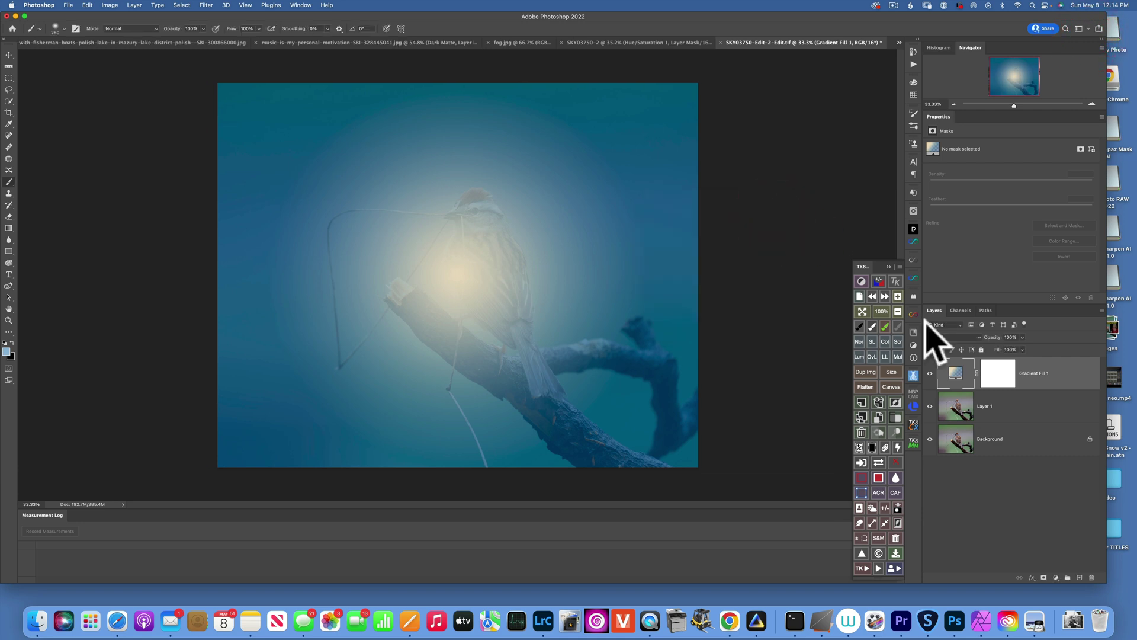
pyautogui.click(954, 374)
pyautogui.click(954, 373)
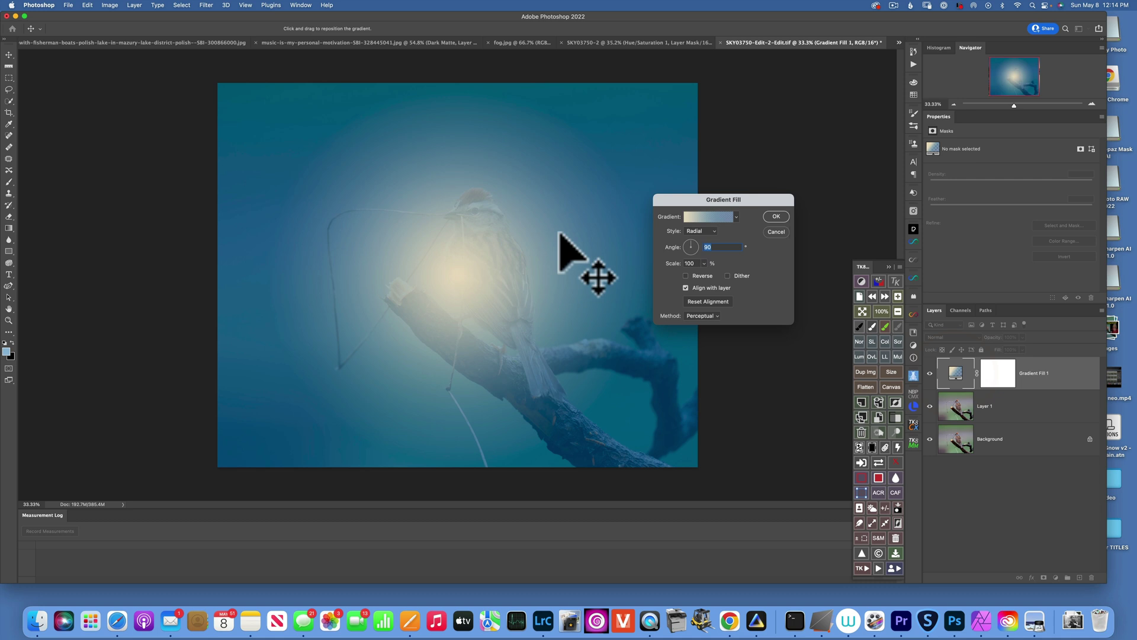
pyautogui.moveTo(475, 296); pyautogui.dragTo(480, 231)
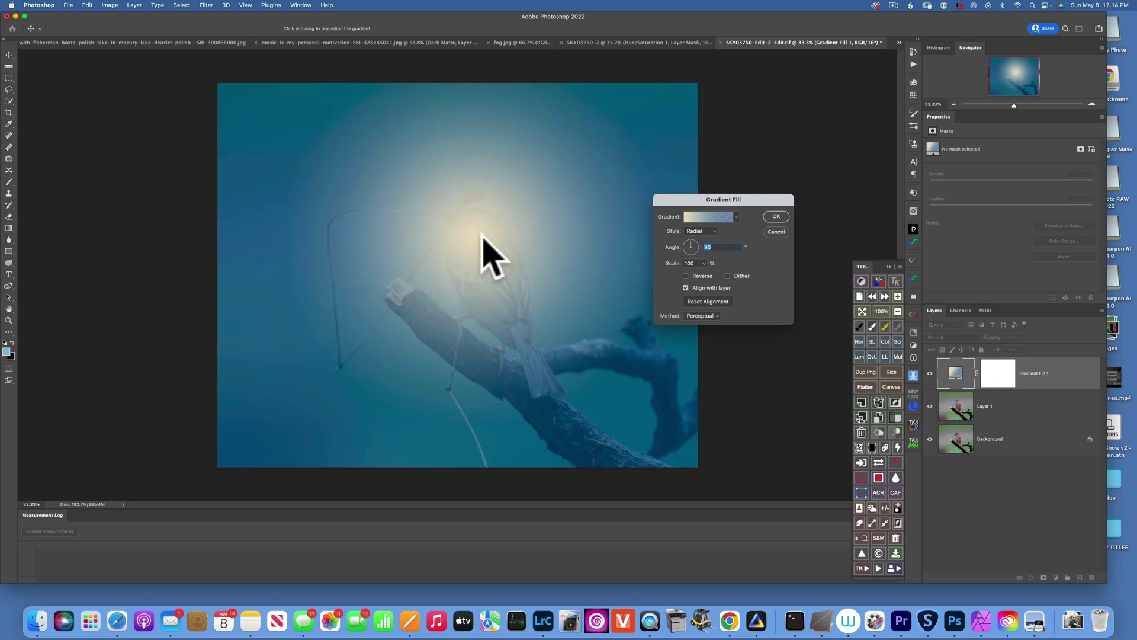
pyautogui.click(483, 242)
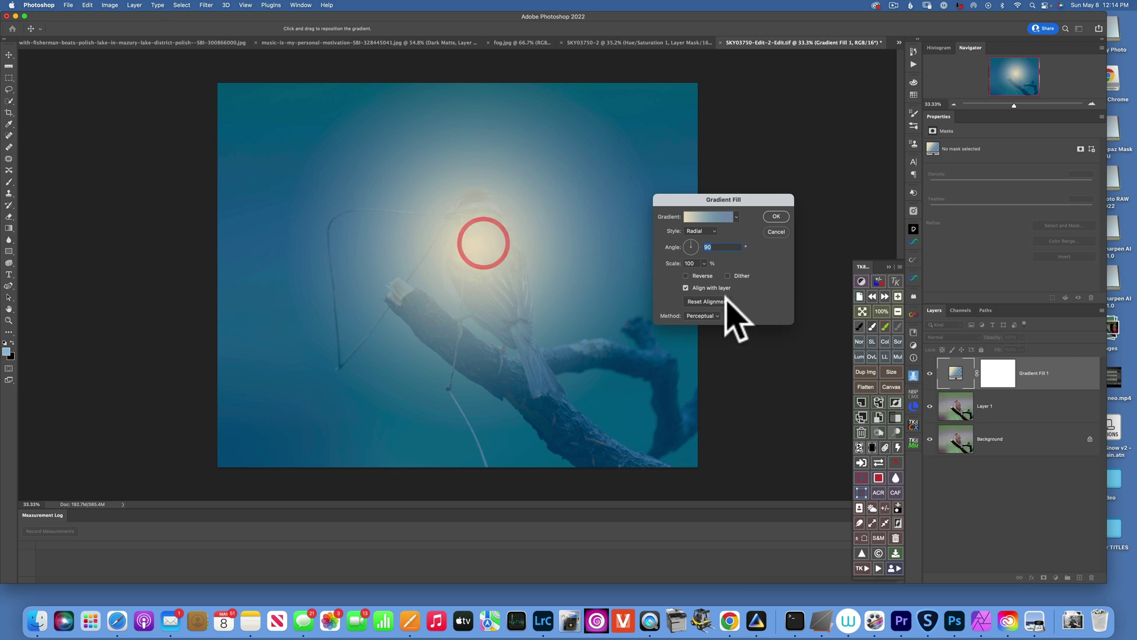
pyautogui.click(704, 265)
pyautogui.moveTo(703, 273); pyautogui.dragTo(703, 274)
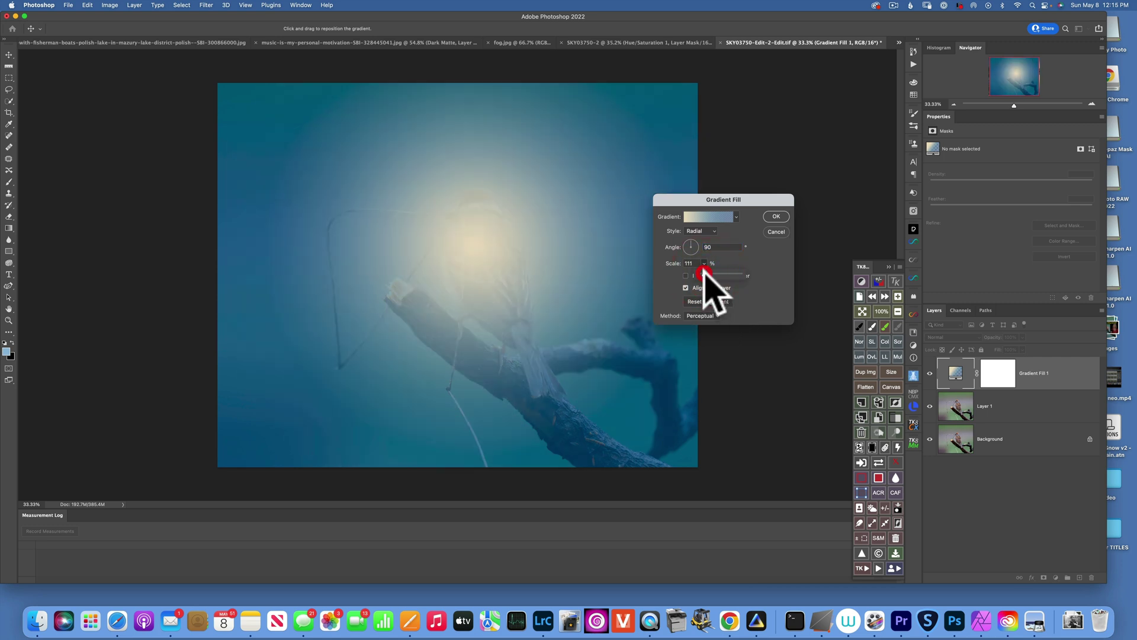
pyautogui.click(776, 217)
# Step: Hide Gradient Fill 1, then use Quick Selection and Select Subject on Layer 1 to select the sparrow, twig and branch
pyautogui.press('b')
pyautogui.click(931, 374)
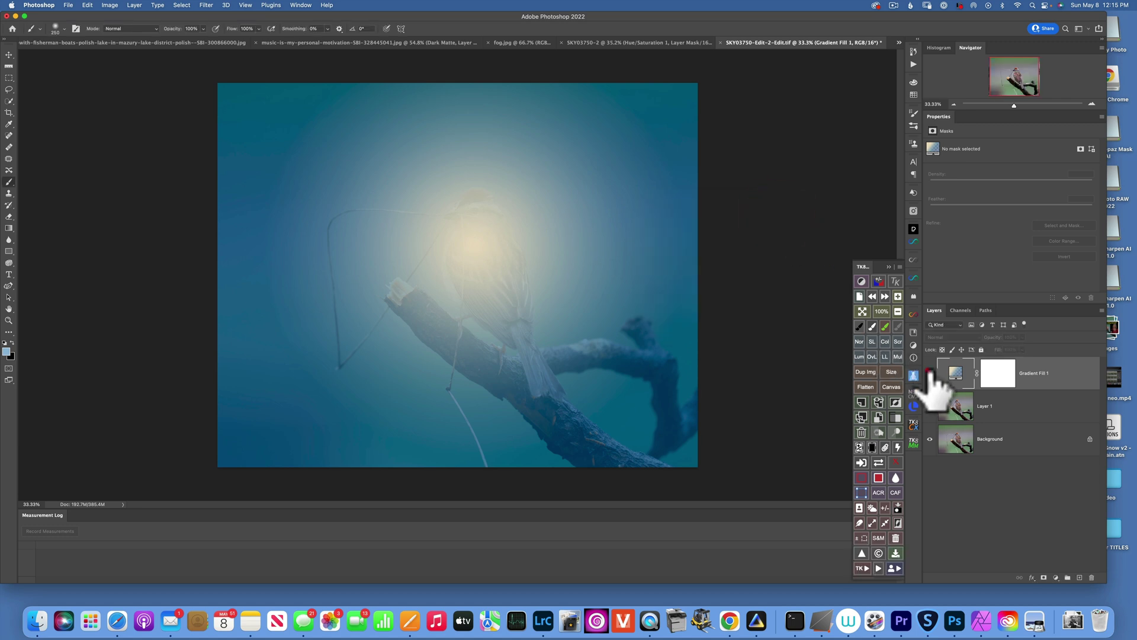
pyautogui.click(953, 405)
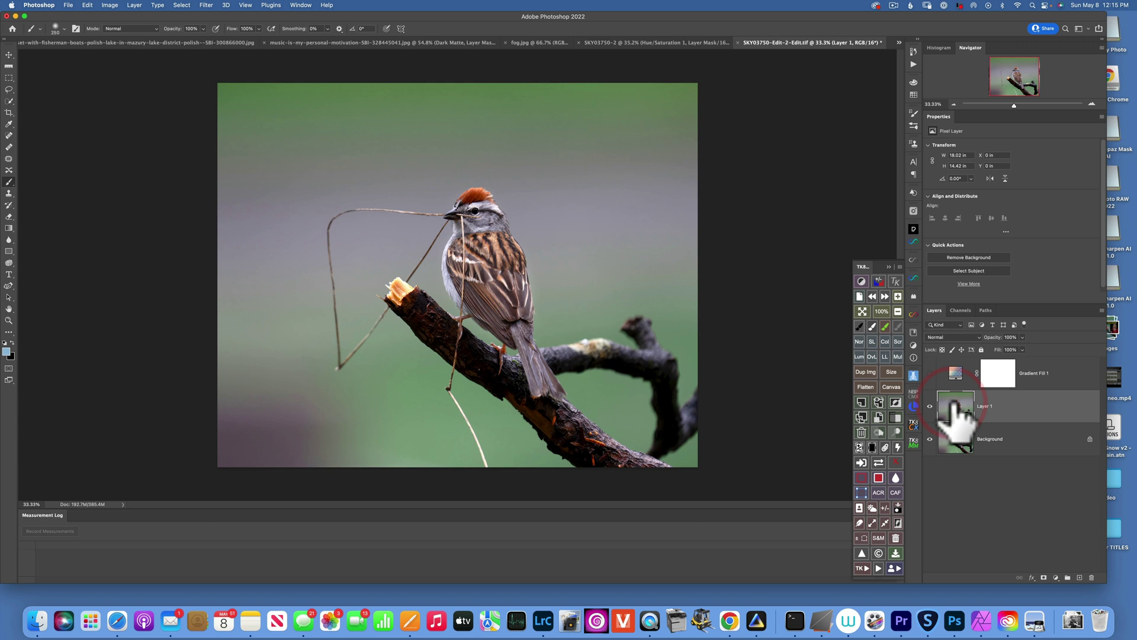
pyautogui.click(9, 101)
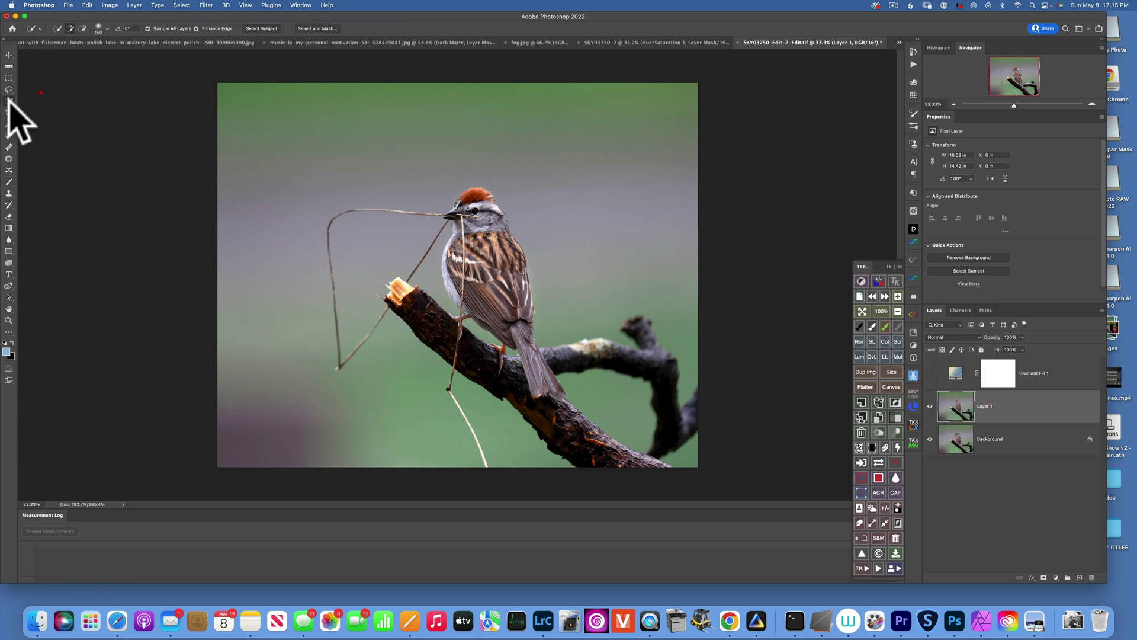
pyautogui.click(266, 29)
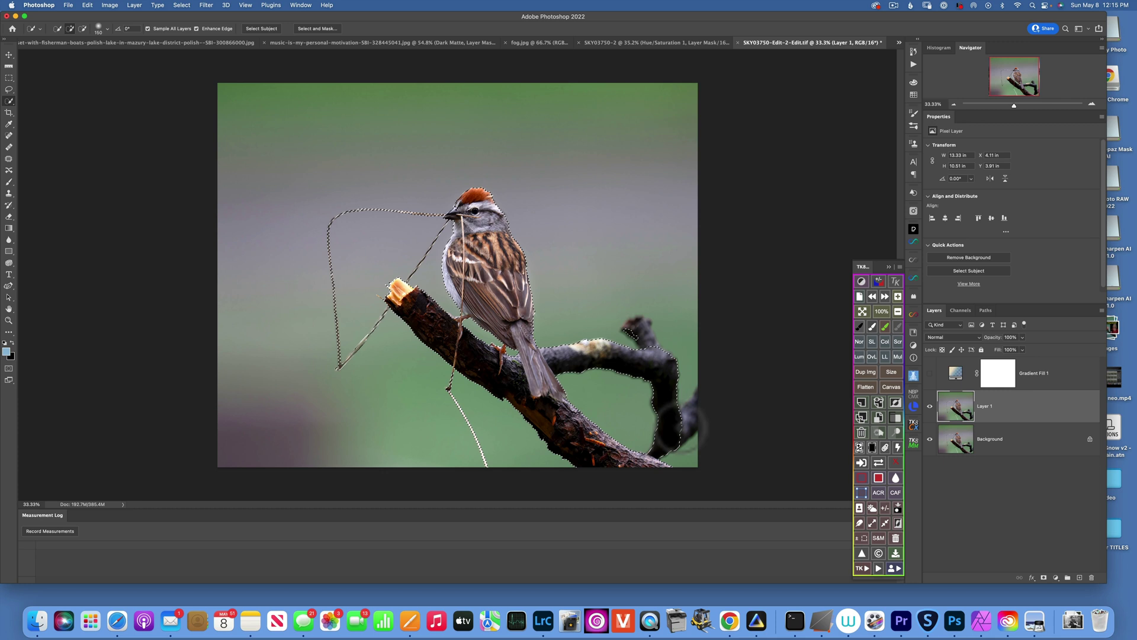
pyautogui.moveTo(705, 405); pyautogui.dragTo(707, 388)
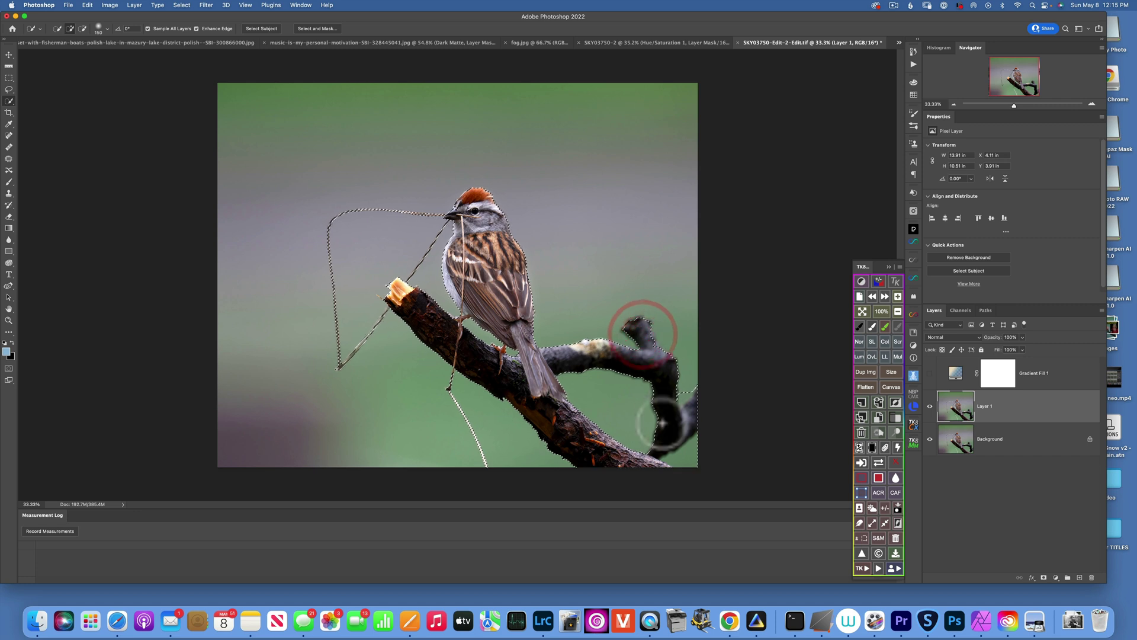
pyautogui.press('alt')
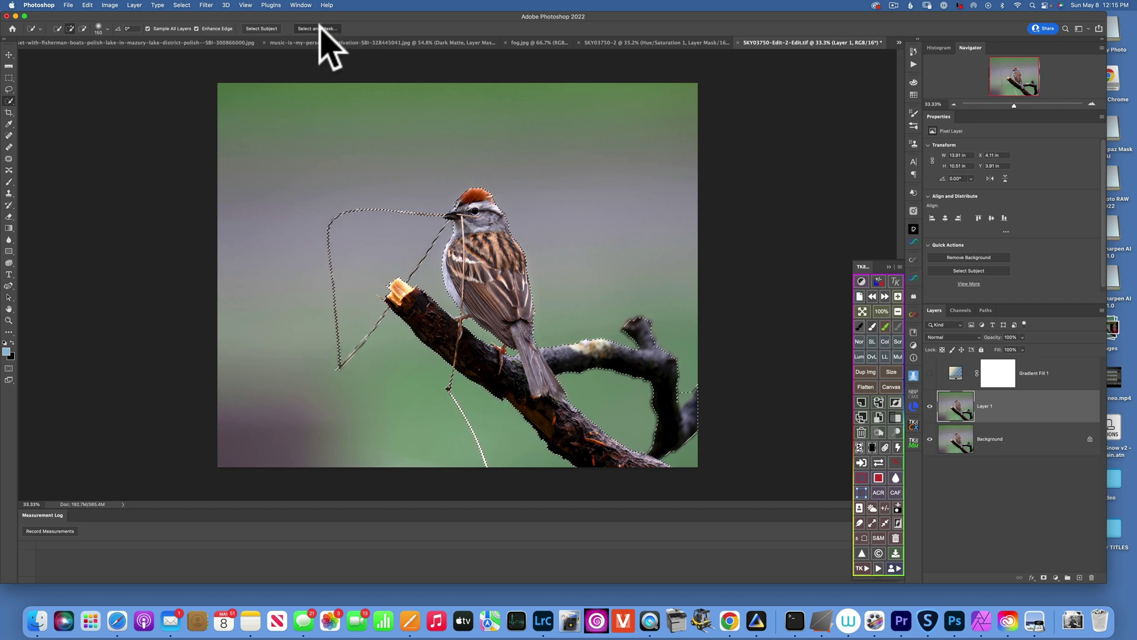
# Step: In Select and Mask, clean up the mask edges along the branch and the bird's toe
pyautogui.click(318, 29)
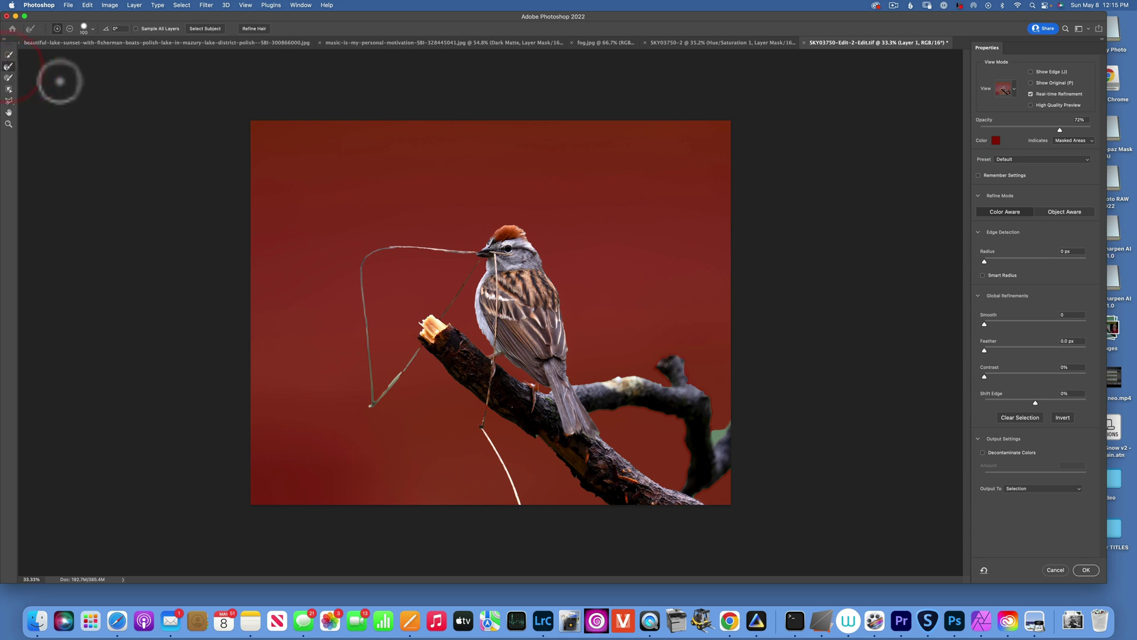
pyautogui.press('z')
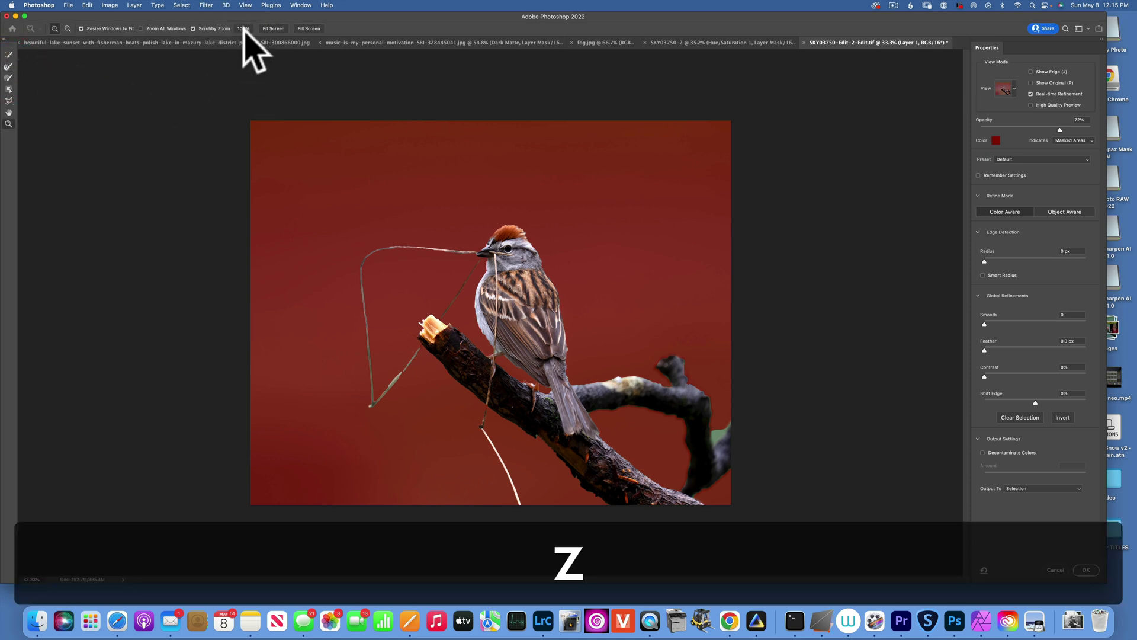
pyautogui.click(244, 28)
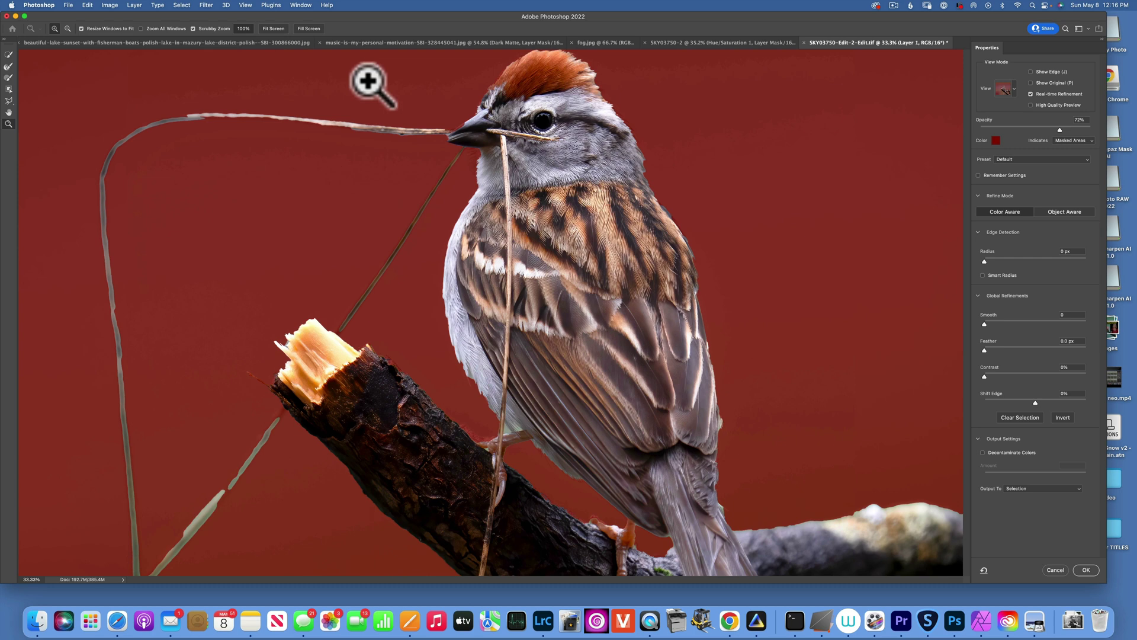
pyautogui.hscroll(-2, 486, 125)
pyautogui.press('space')
pyautogui.moveTo(521, 190)
pyautogui.mouseDown()
pyautogui.moveTo(462, 234)
pyautogui.moveTo(490, 178)
pyautogui.moveTo(558, 166)
pyautogui.moveTo(610, 177)
pyautogui.moveTo(584, 207)
pyautogui.moveTo(599, 219)
pyautogui.mouseUp()
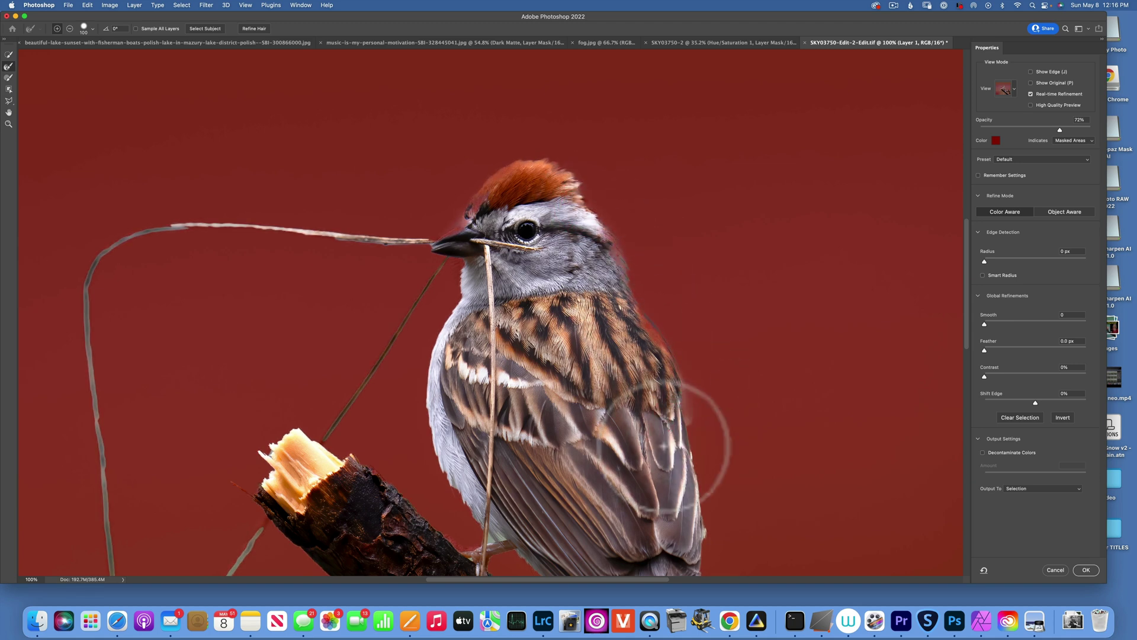
pyautogui.moveTo(660, 437); pyautogui.dragTo(619, 145)
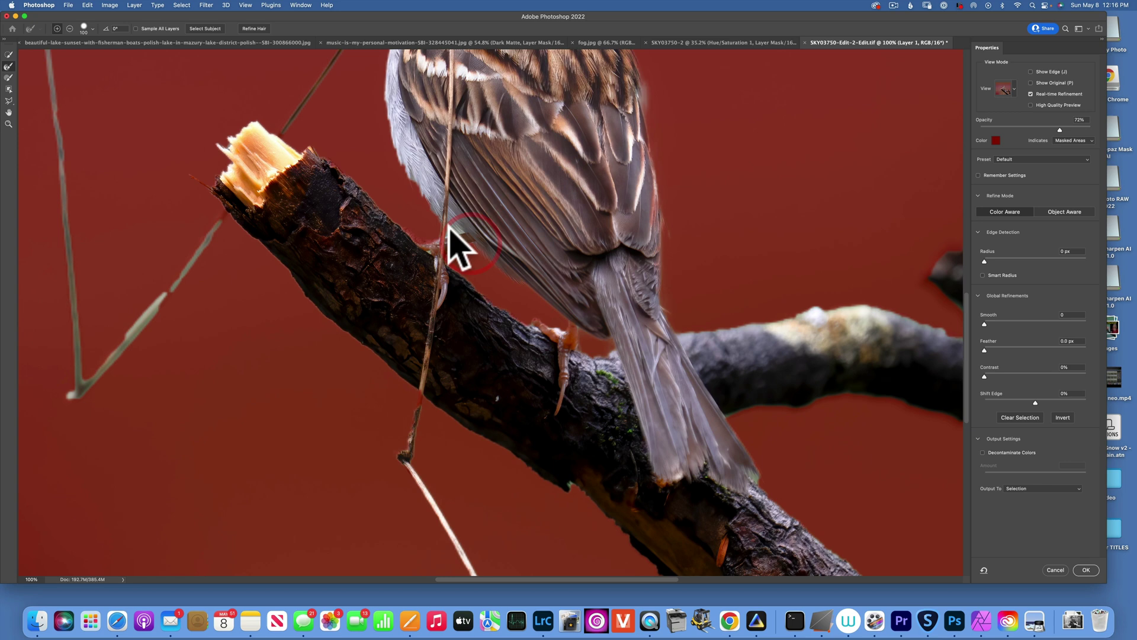
pyautogui.scroll(5, 403, 178)
pyautogui.press('b')
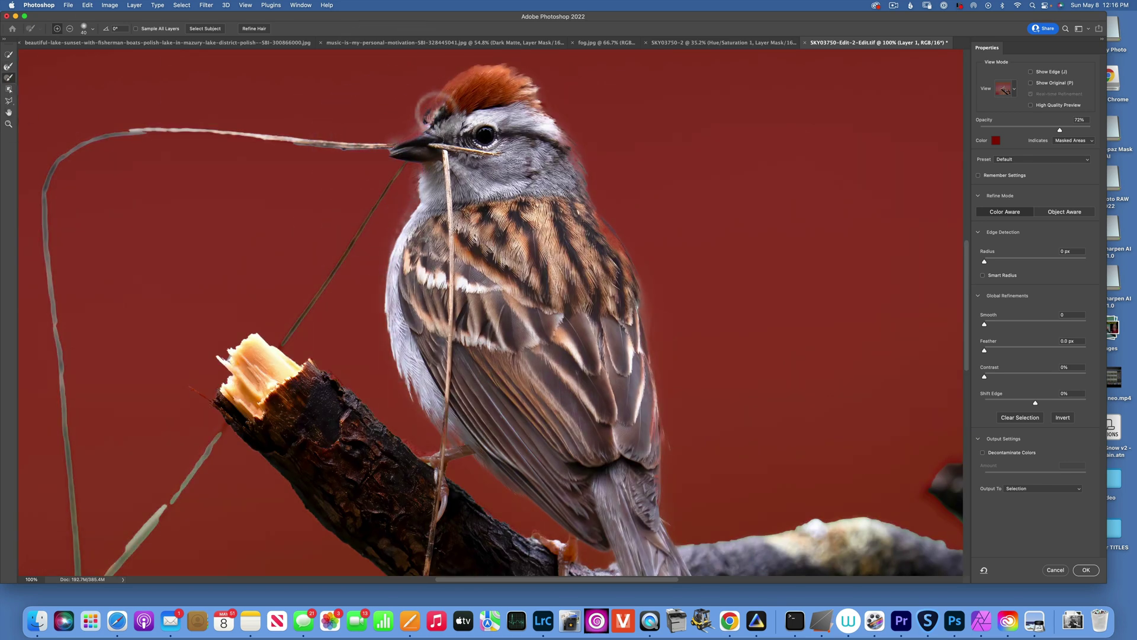
pyautogui.press(']')
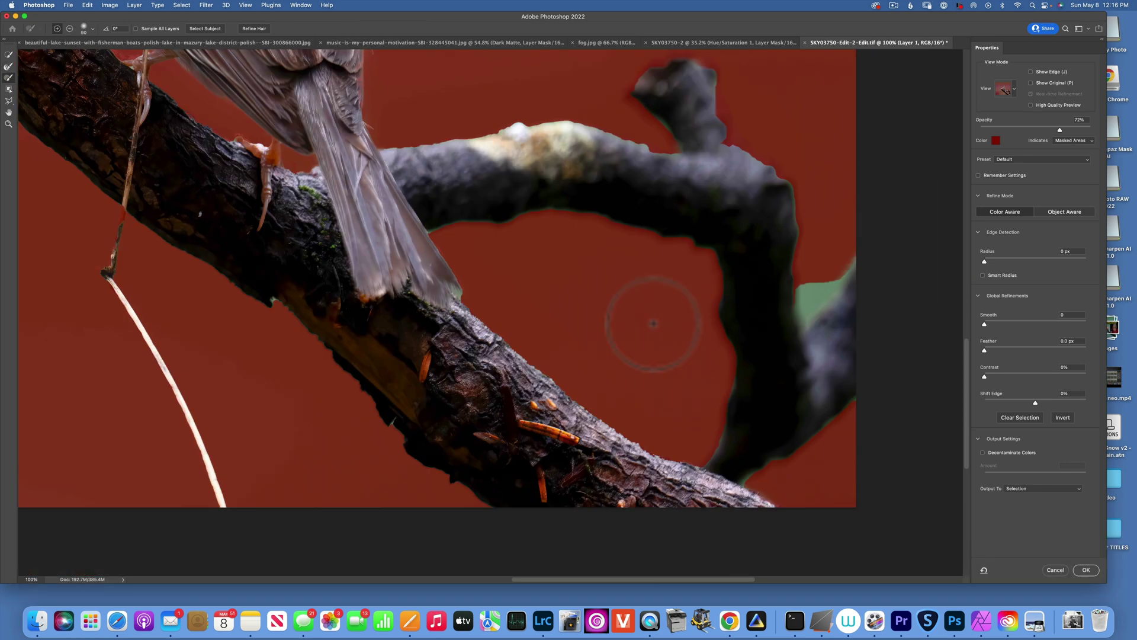
pyautogui.moveTo(795, 266)
pyautogui.mouseDown()
pyautogui.moveTo(832, 243)
pyautogui.moveTo(848, 261)
pyautogui.mouseUp()
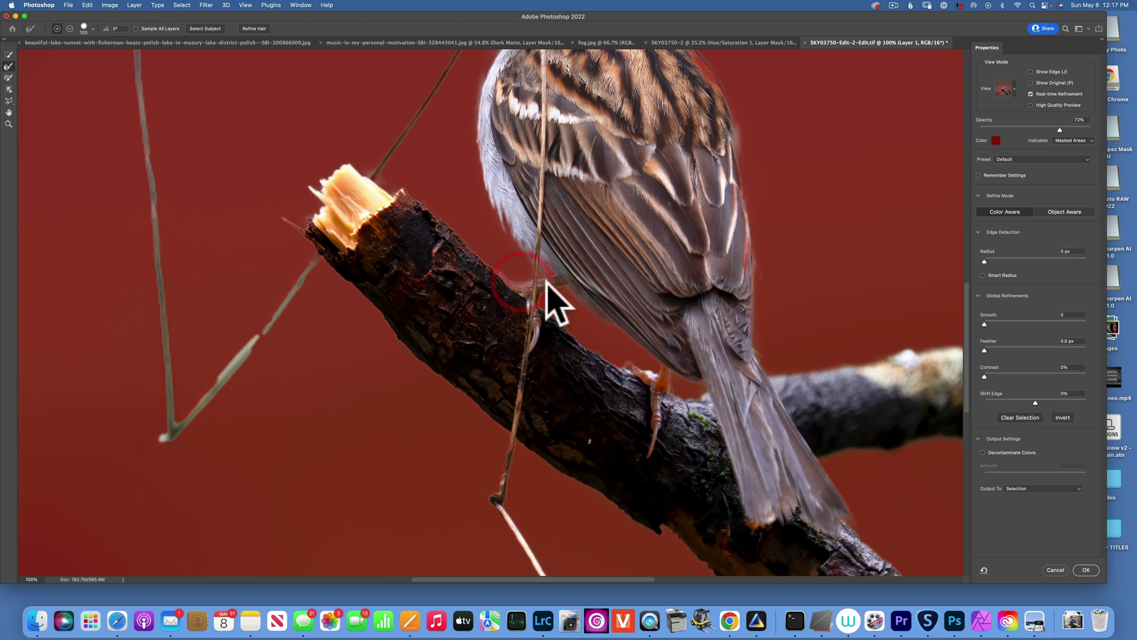
pyautogui.click(522, 283)
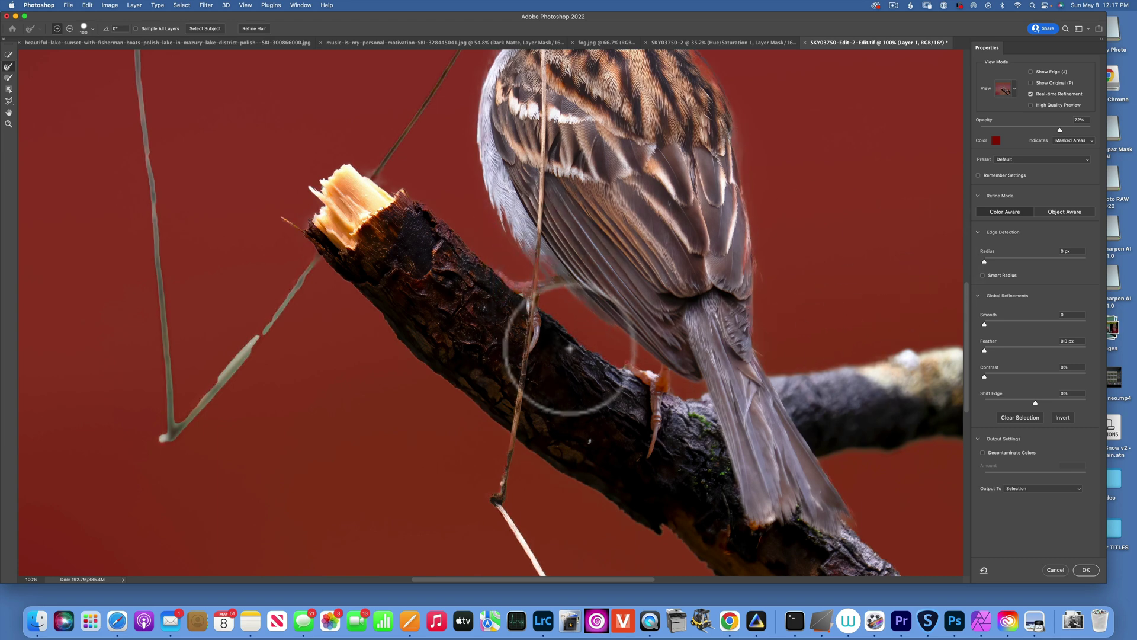
# Step: Output the refined selection to a new layer with layer mask
pyautogui.press('super+0')
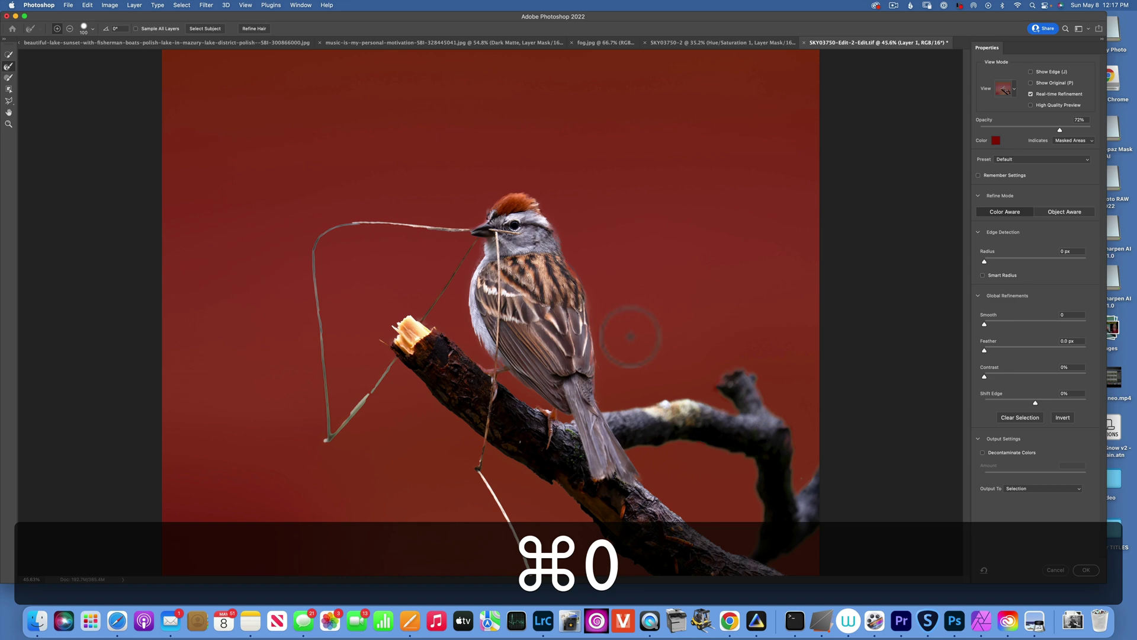
pyautogui.click(1047, 488)
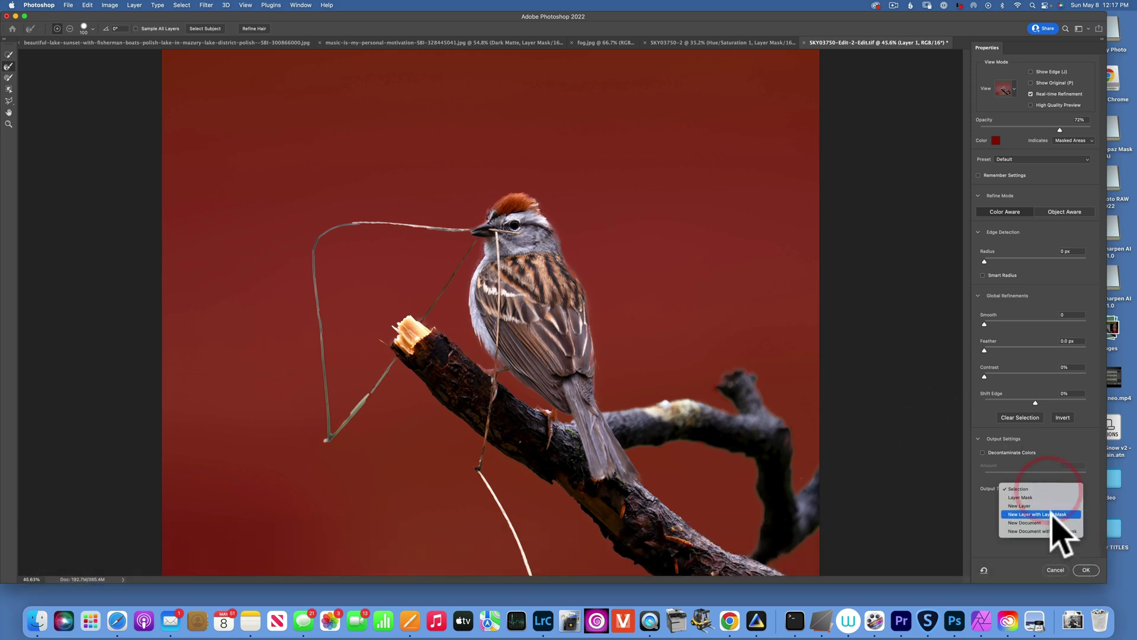
pyautogui.click(1055, 513)
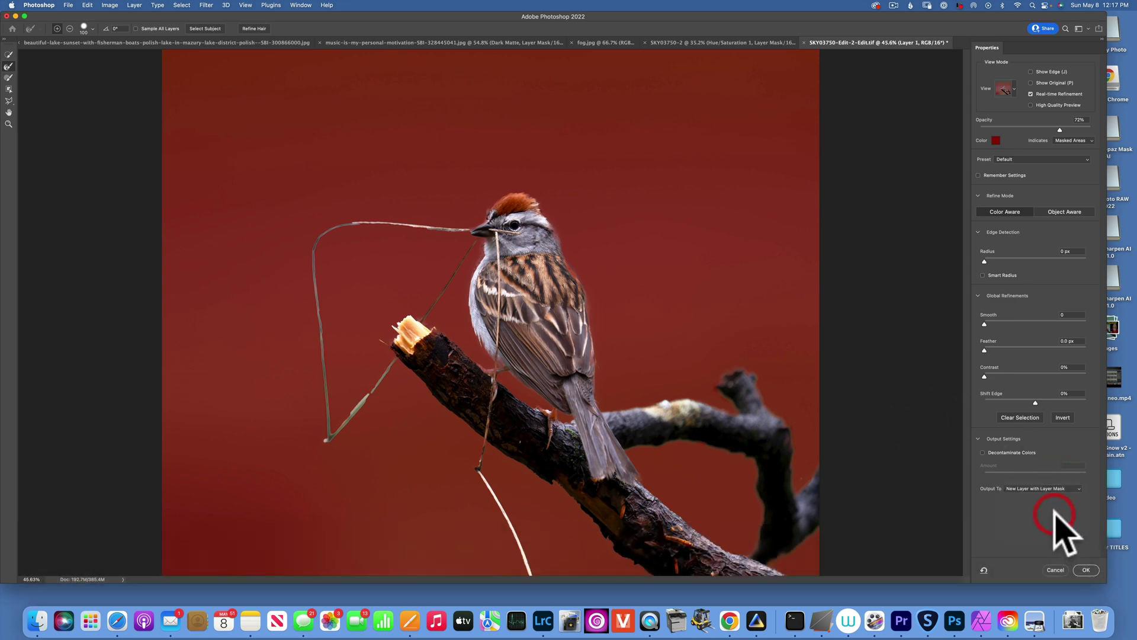
pyautogui.click(1085, 570)
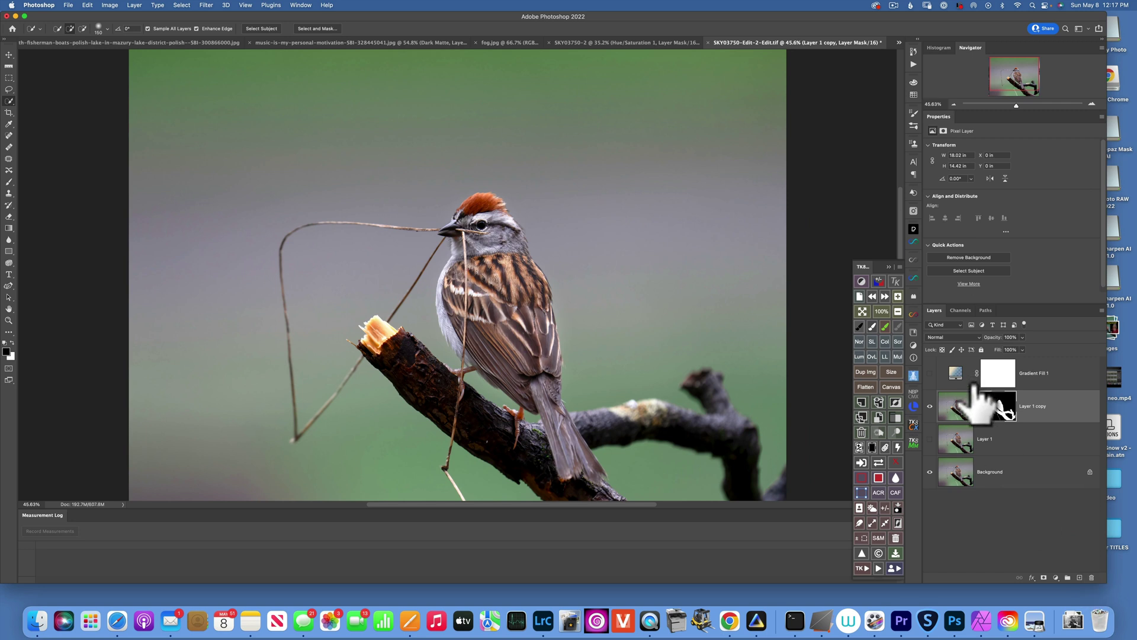
# Step: Show Gradient Fill 1, hide Layer 1 copy, and copy the bird mask onto the gradient, inverted
pyautogui.click(930, 373)
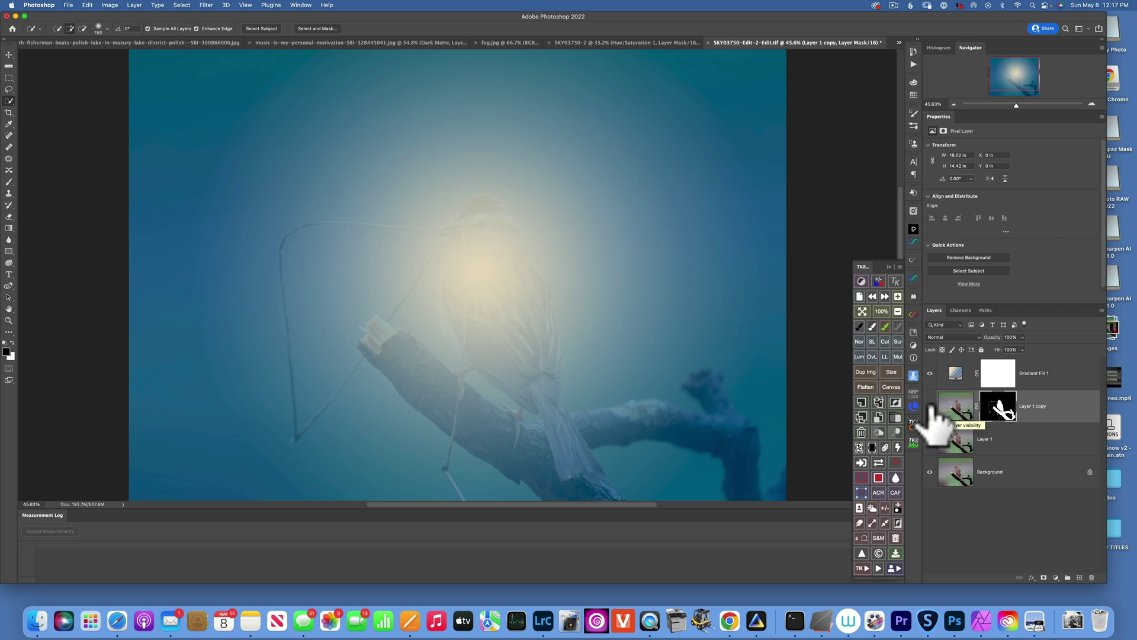
pyautogui.click(930, 405)
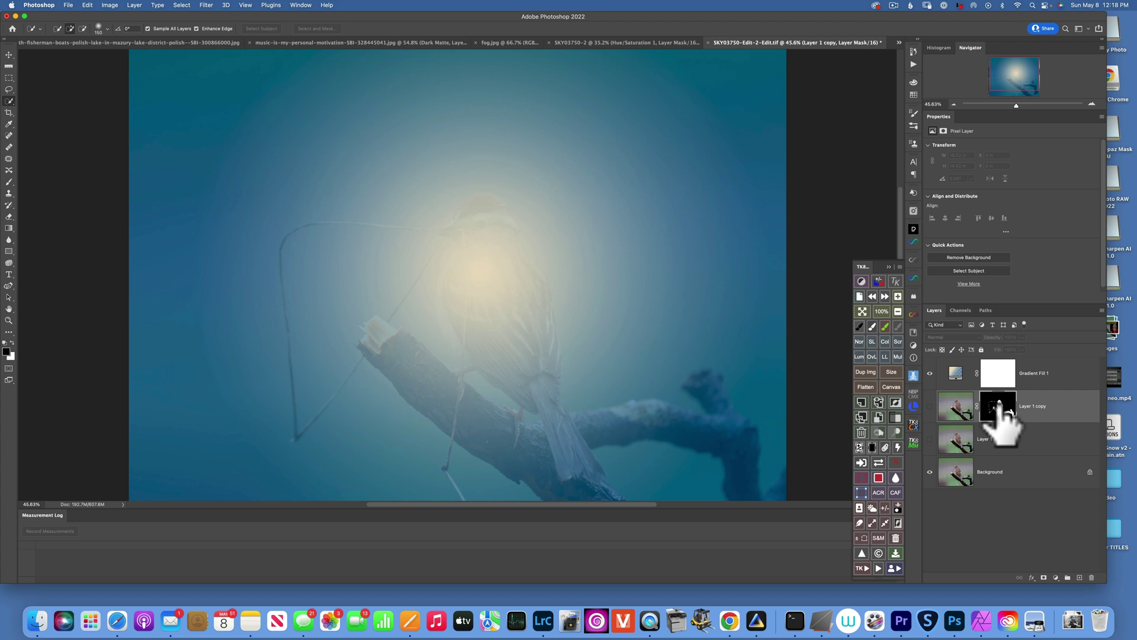
pyautogui.moveTo(1001, 414); pyautogui.dragTo(998, 373)
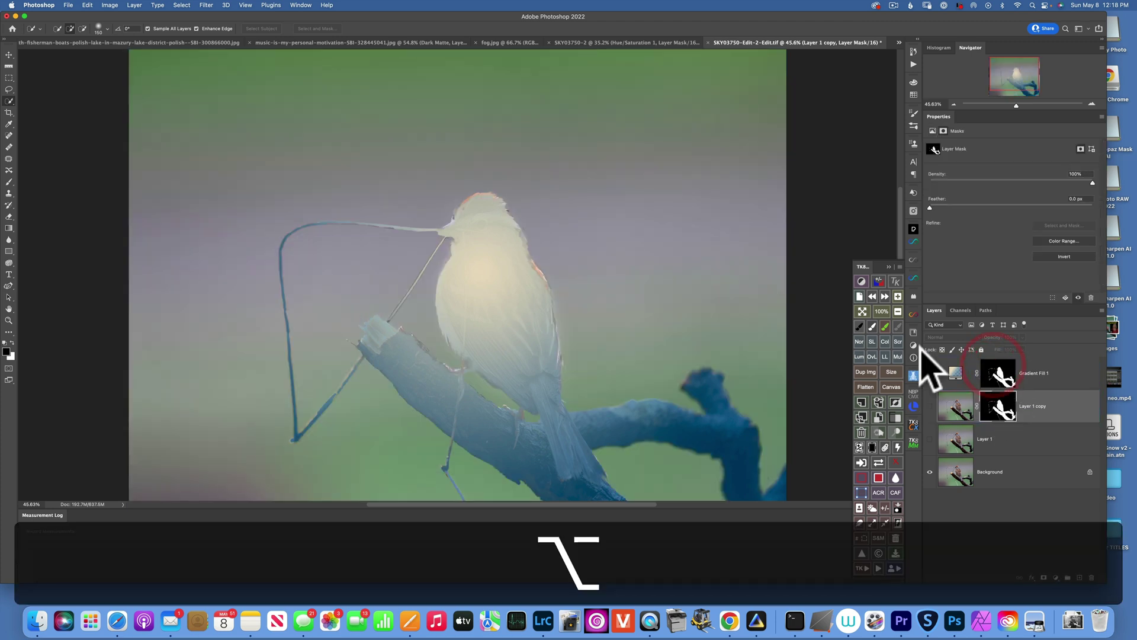
pyautogui.click(1000, 373)
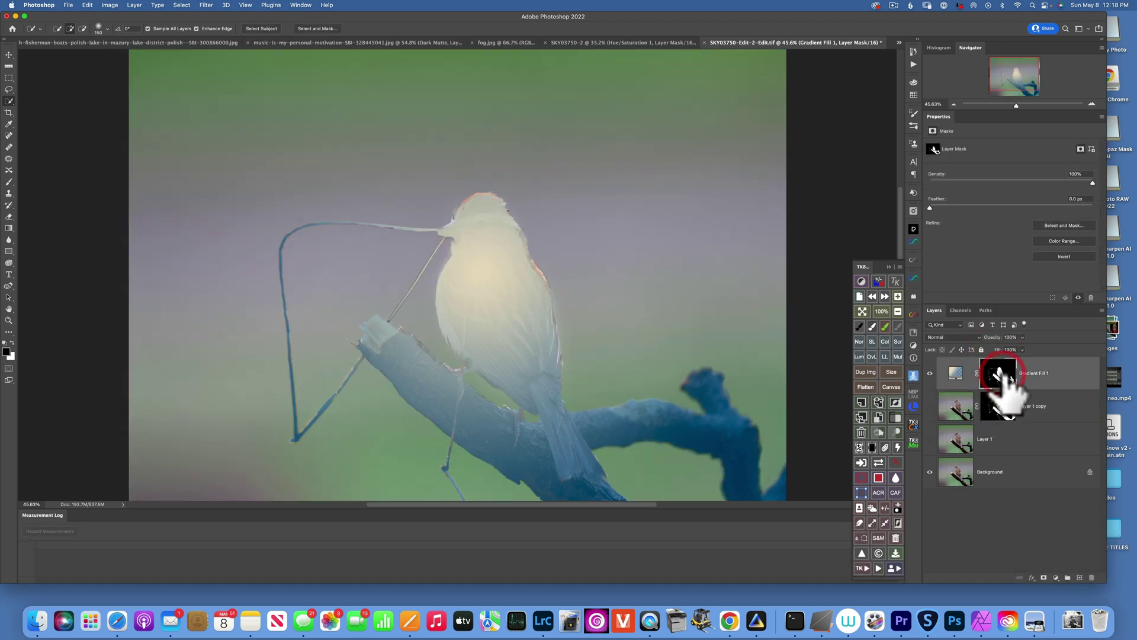
pyautogui.press('super+i')
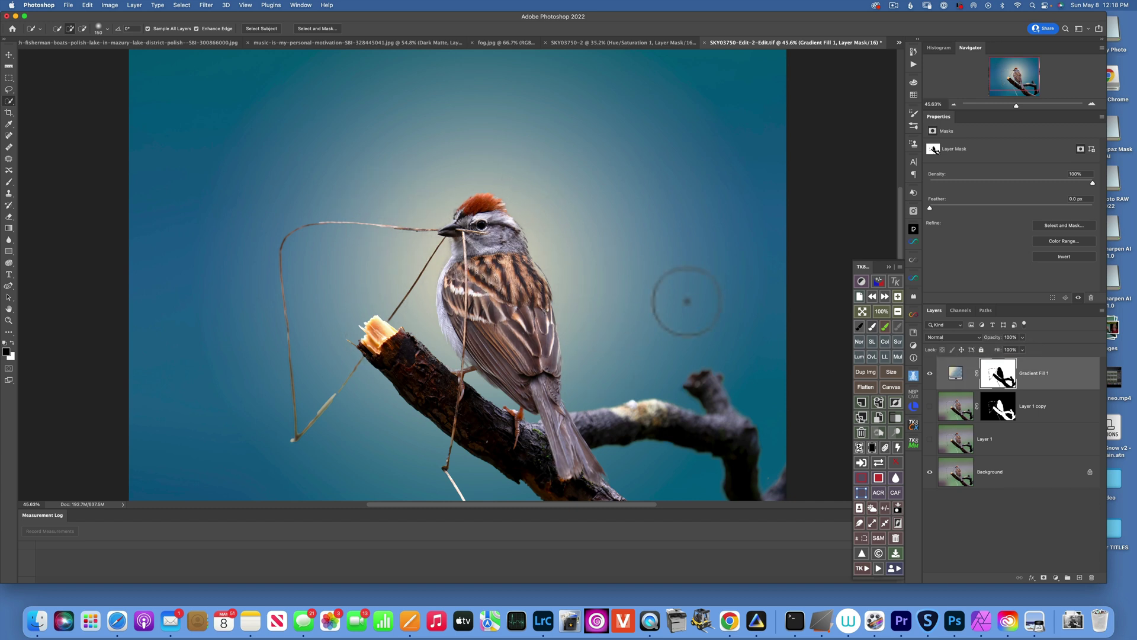
# Step: Set Gradient Fill 1 to Soft Light at about 75% opacity, toggling it to compare
pyautogui.click(960, 337)
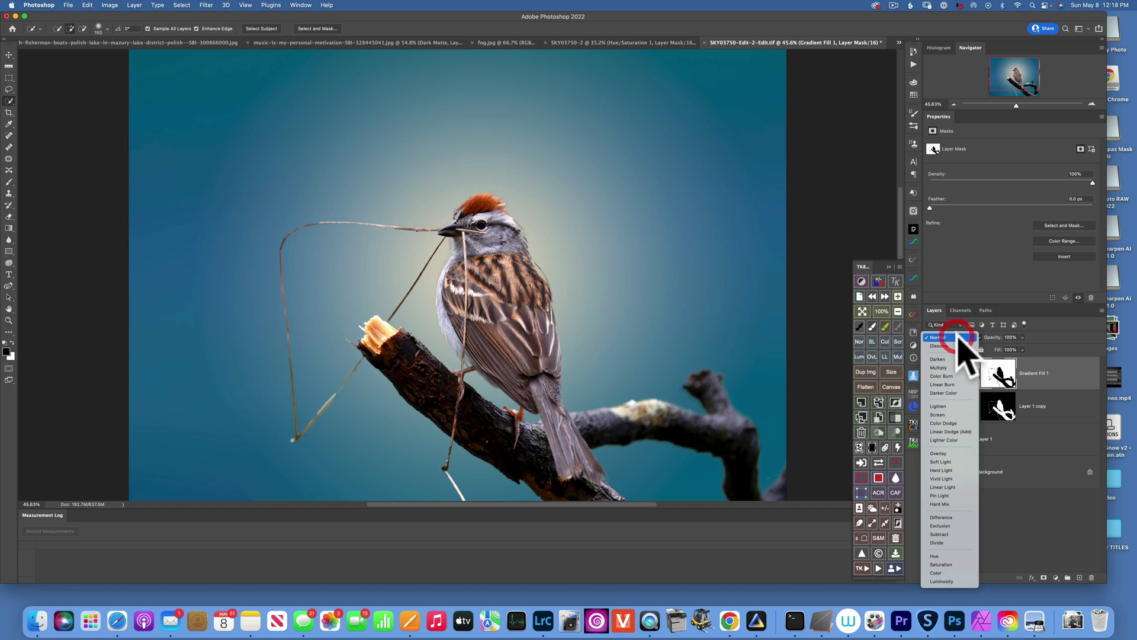
pyautogui.click(952, 462)
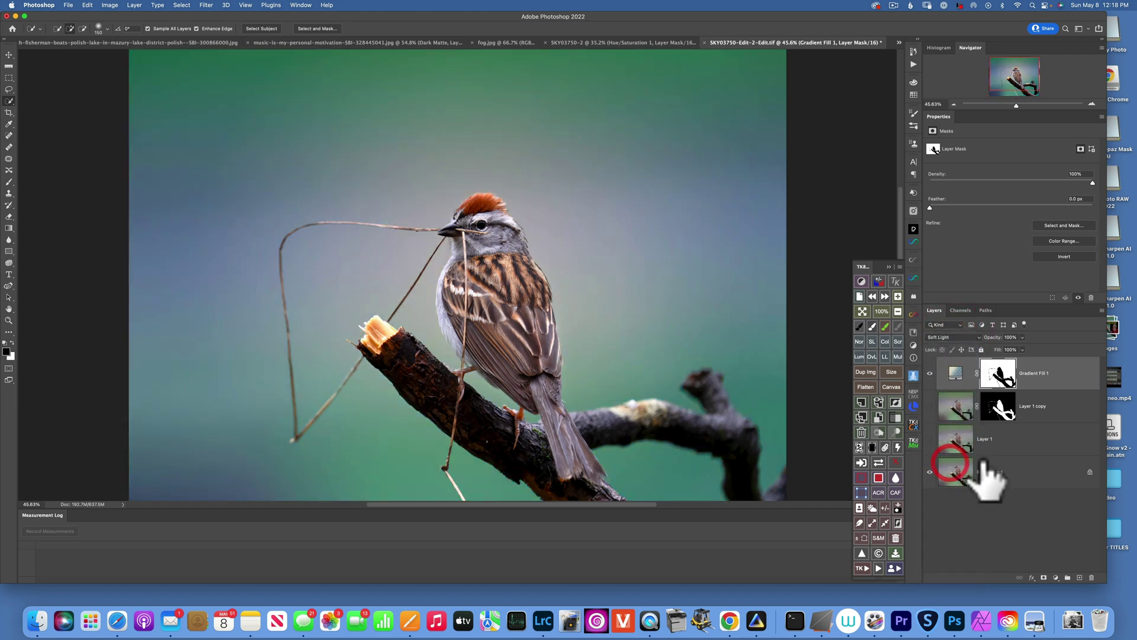
pyautogui.click(1023, 338)
pyautogui.moveTo(1020, 347); pyautogui.dragTo(998, 348)
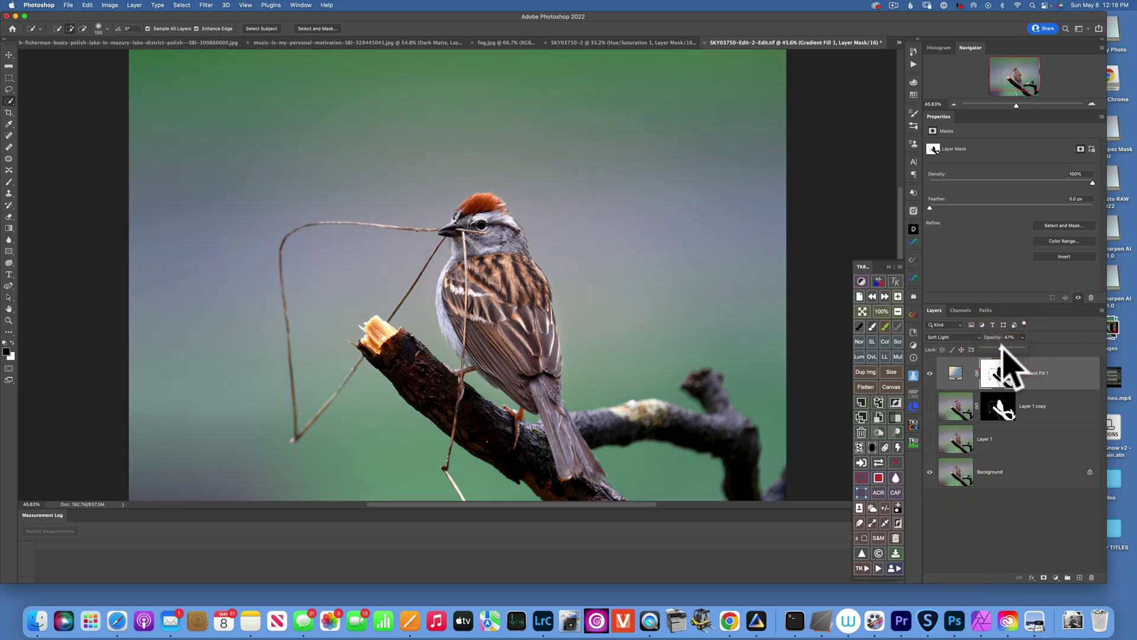
pyautogui.moveTo(1002, 351); pyautogui.dragTo(1016, 355)
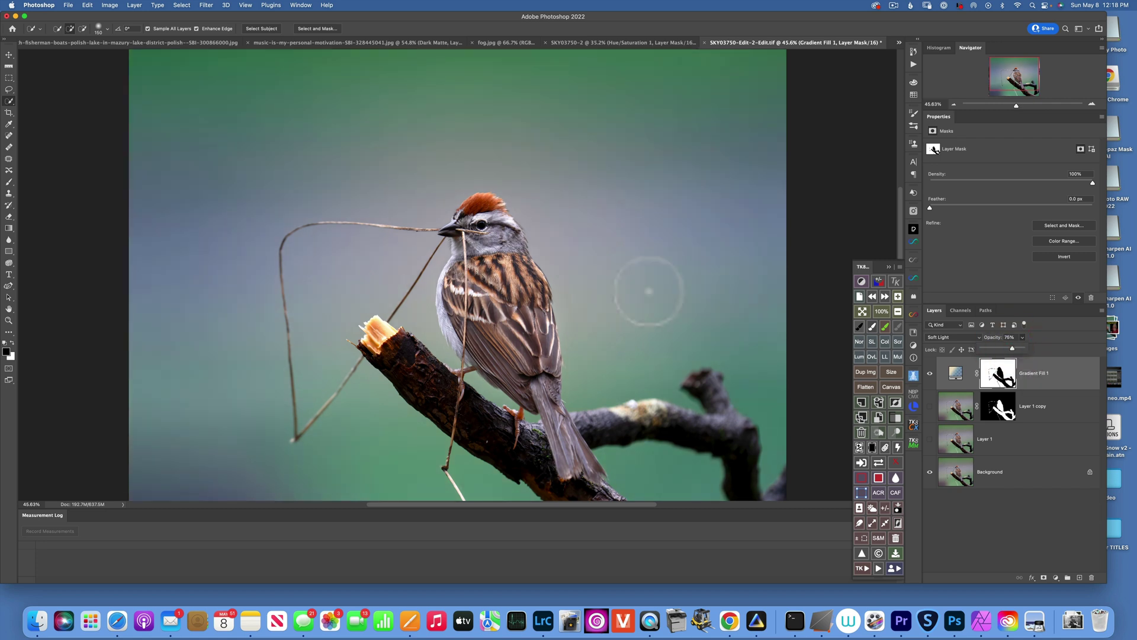
pyautogui.click(930, 373)
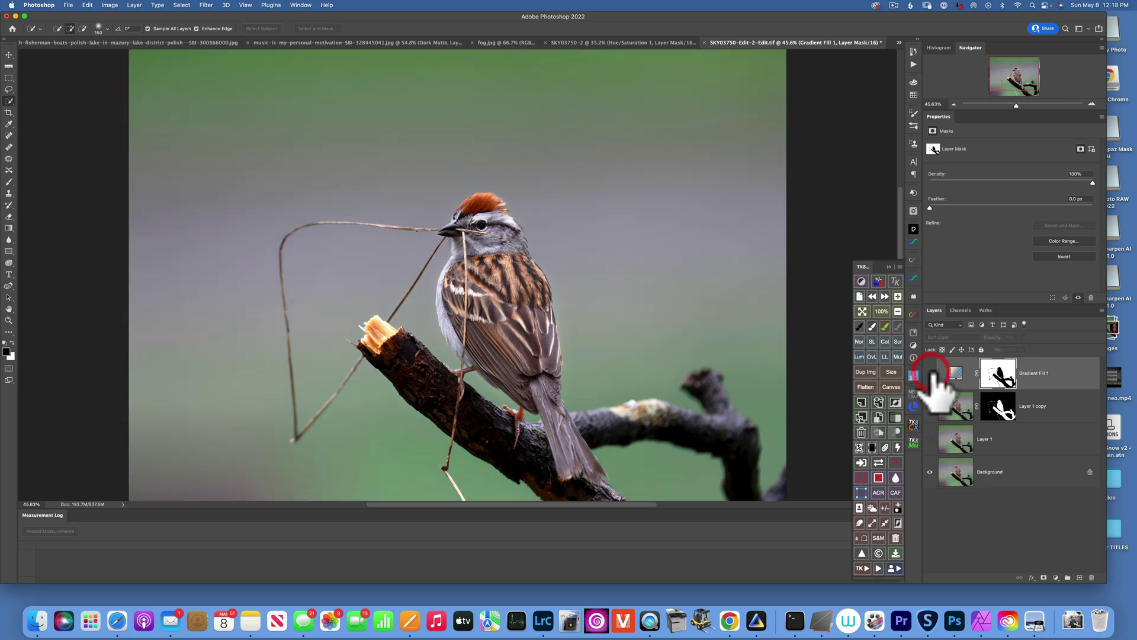
pyautogui.click(930, 373)
pyautogui.click(930, 373)
pyautogui.click(930, 373)
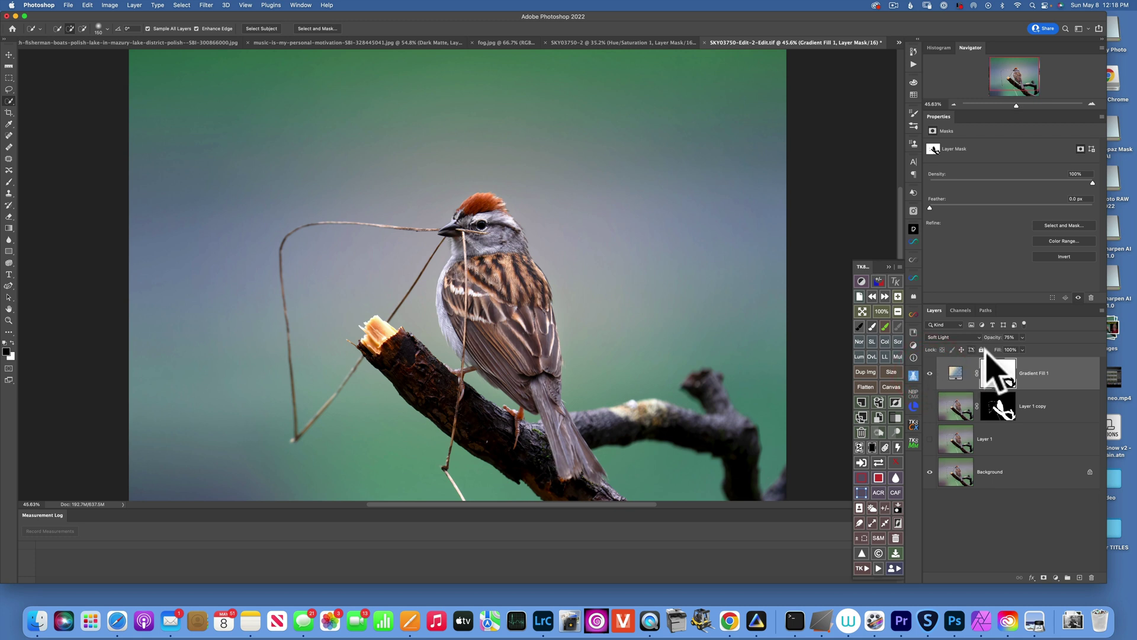
pyautogui.click(955, 374)
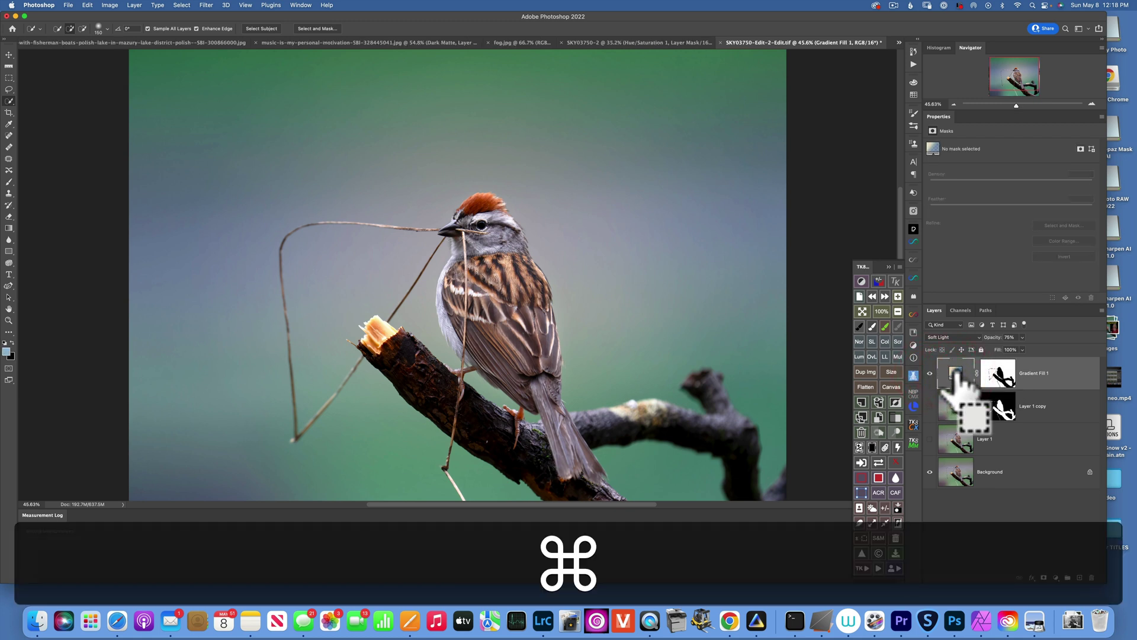
# Step: Duplicate Gradient Fill 1 and set the copy to Multiply at about 32% opacity, comparing on and off
pyautogui.press('super+j')
pyautogui.click(951, 337)
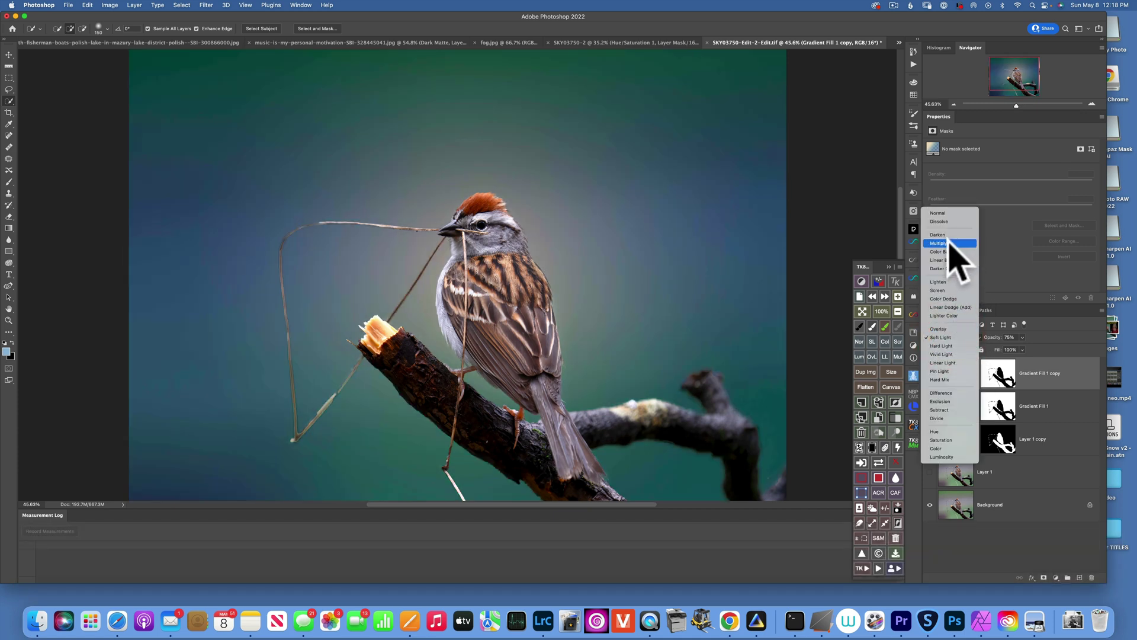
pyautogui.click(948, 243)
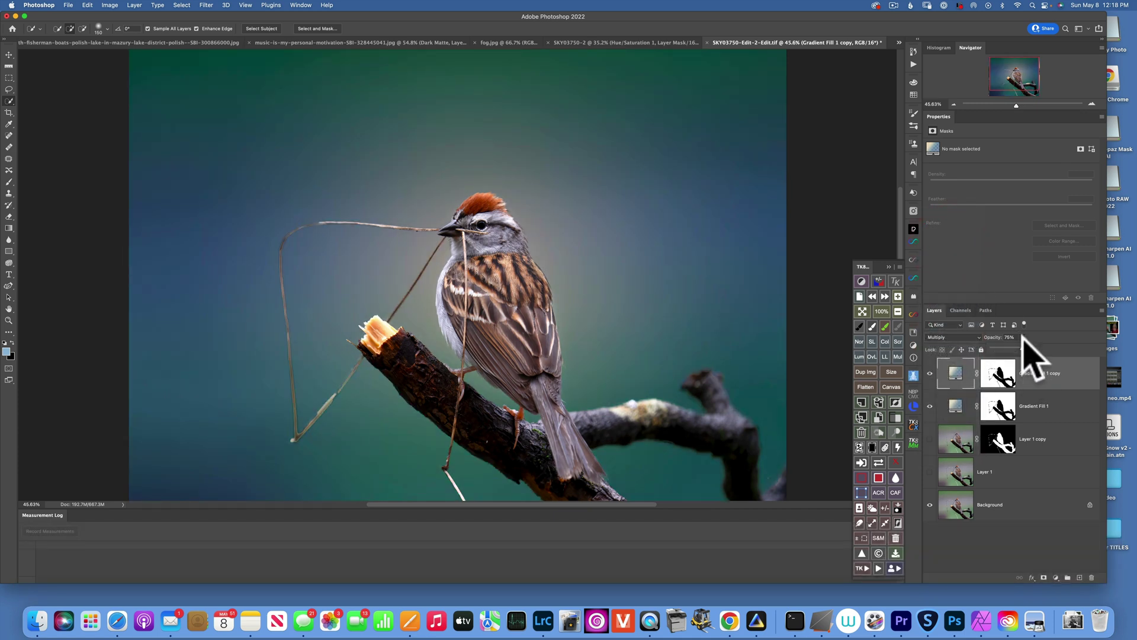
pyautogui.moveTo(1024, 348); pyautogui.dragTo(1007, 350)
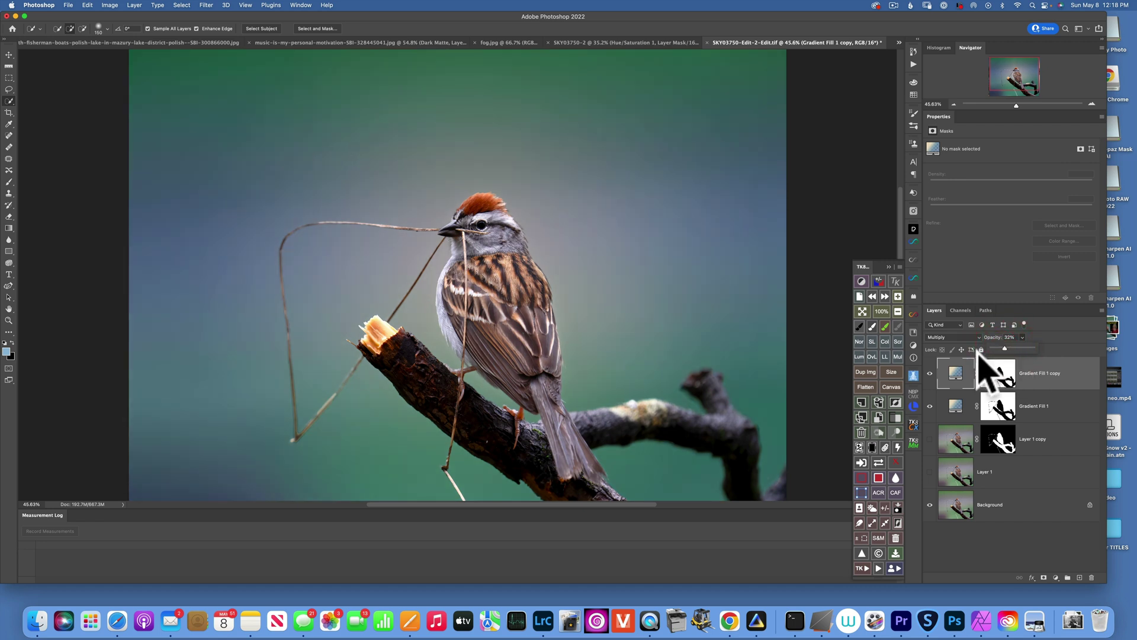
pyautogui.click(929, 373)
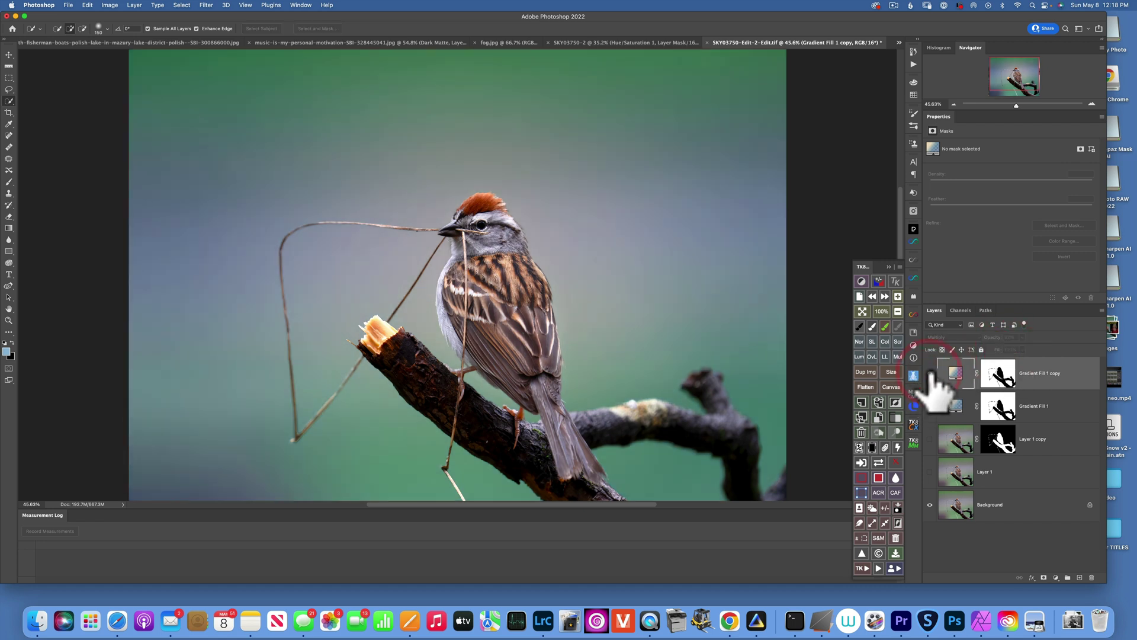
pyautogui.click(929, 373)
pyautogui.click(930, 373)
pyautogui.click(929, 374)
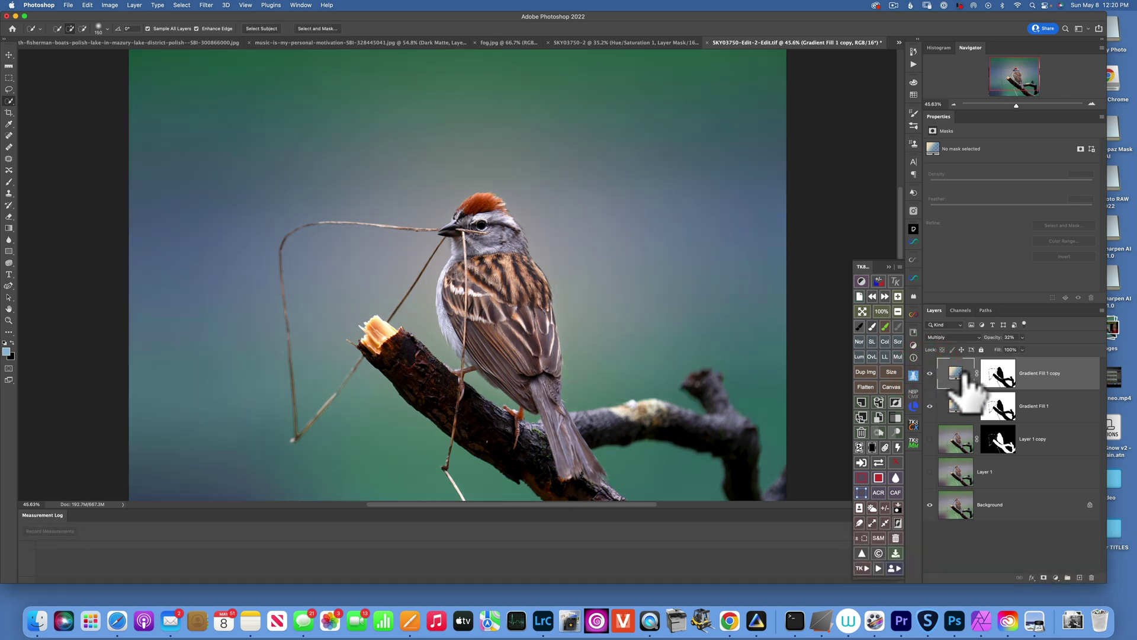
pyautogui.click(958, 373)
# Step: Duplicate the gradient copy into Gradient Fill 1 copy 2 in Normal mode at 46% opacity
pyautogui.press('super+j')
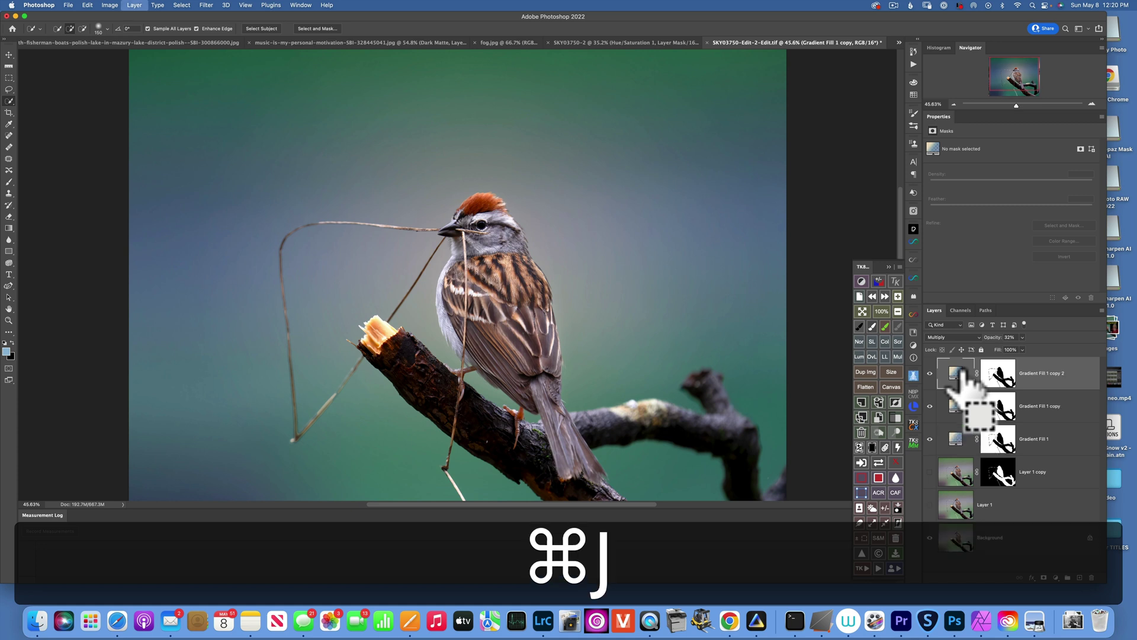
pyautogui.click(953, 337)
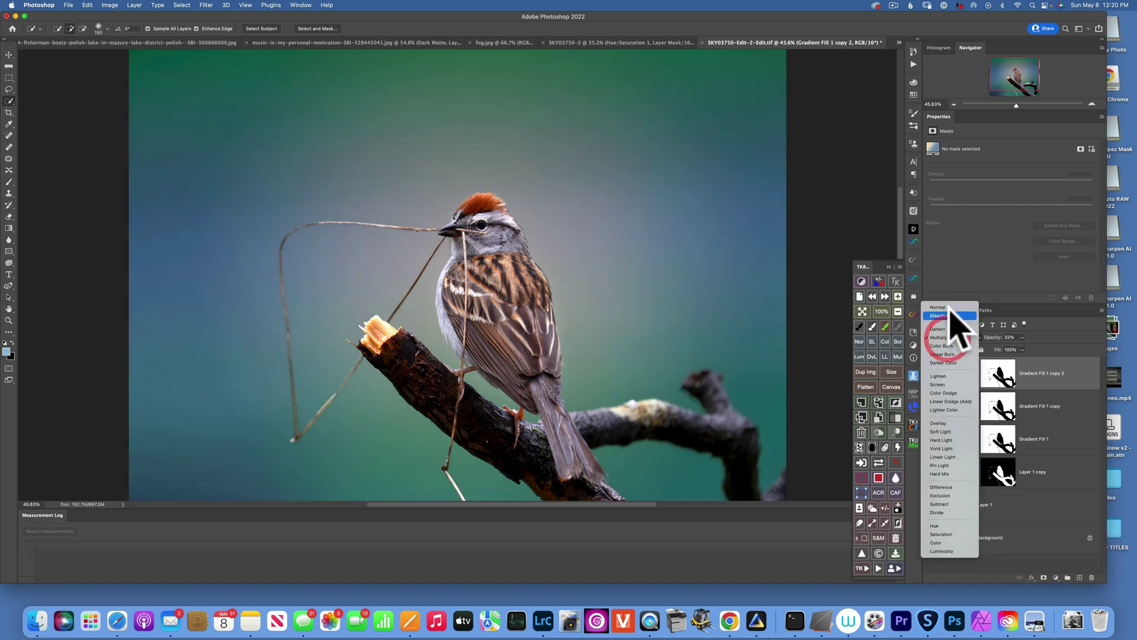
pyautogui.click(947, 300)
pyautogui.click(1022, 337)
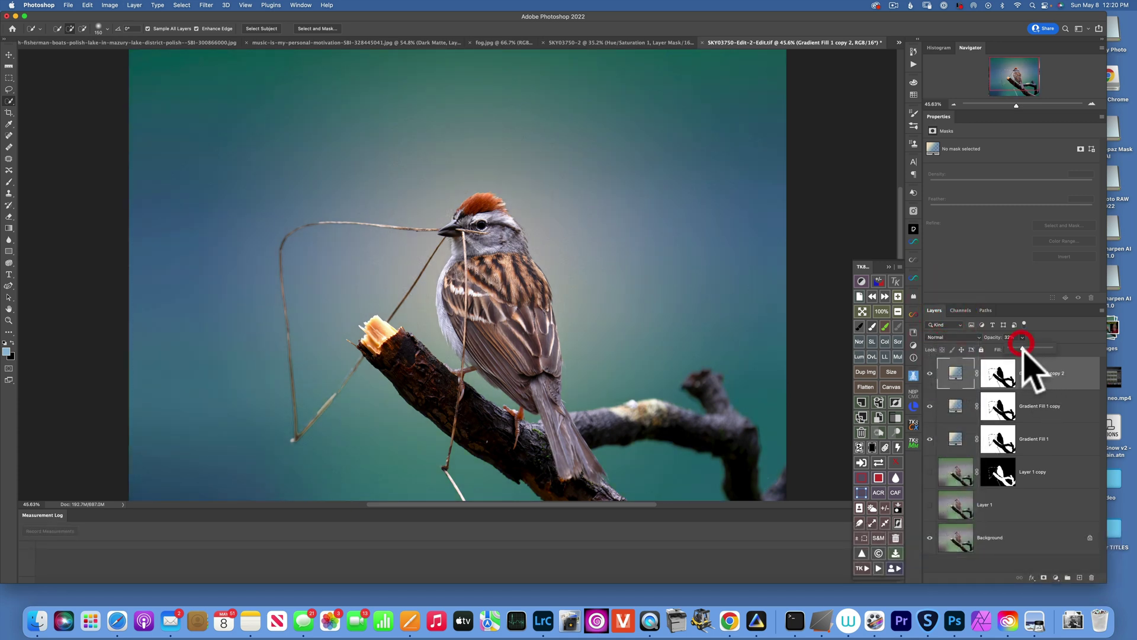
pyautogui.click(1034, 348)
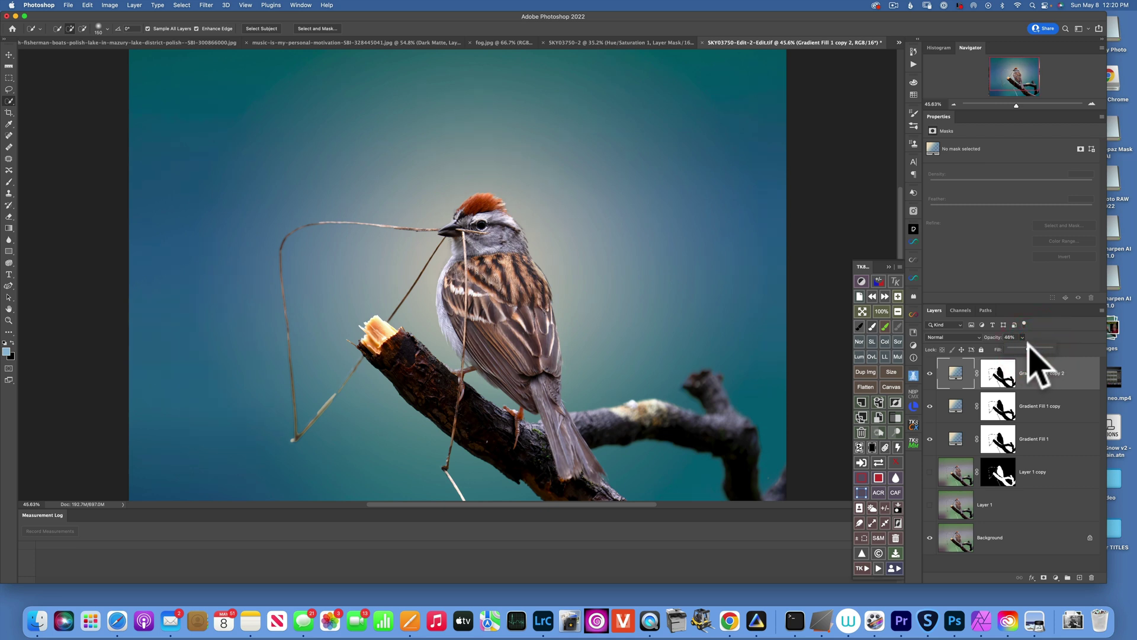
pyautogui.moveTo(1034, 349); pyautogui.dragTo(1029, 348)
# Step: Replace copy 2's mask with a white one and paint black over the bird with a 2900 px brush
pyautogui.click(999, 374)
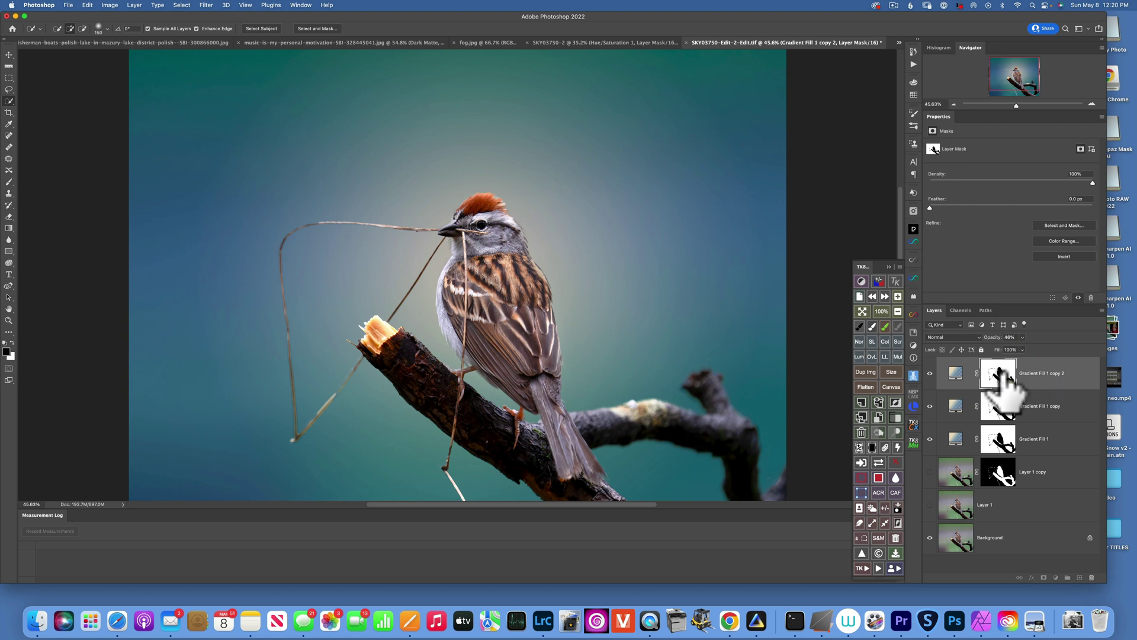
pyautogui.press('BackSpace')
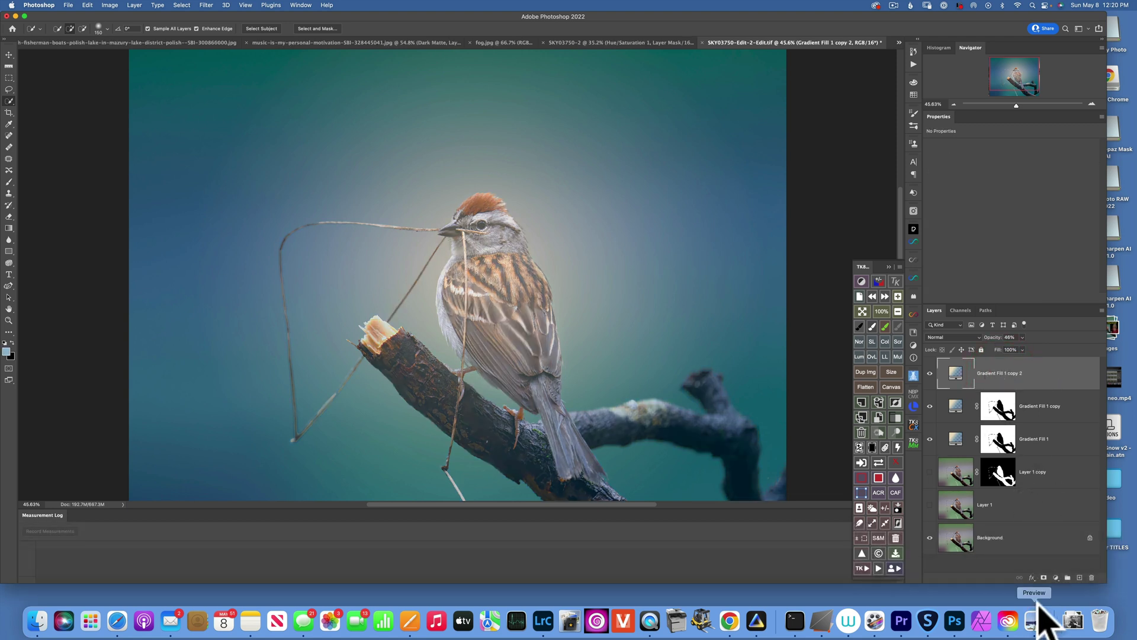
pyautogui.click(1044, 578)
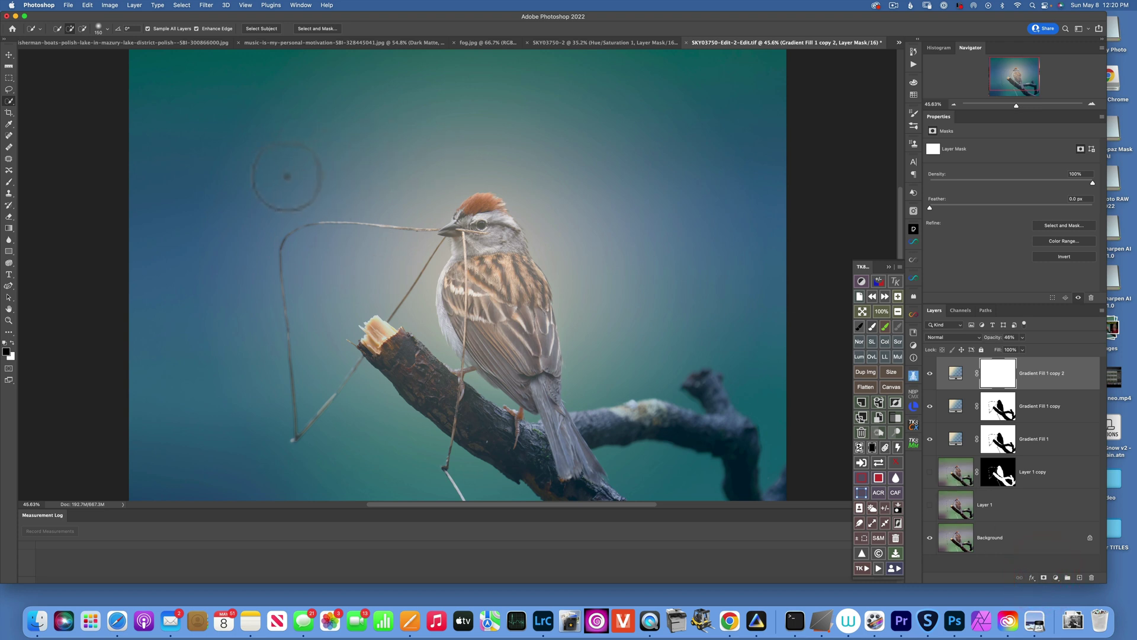
pyautogui.press('b')
pyautogui.press(']')
pyautogui.press(']')
pyautogui.press(']')
pyautogui.press(']')
pyautogui.press(']')
pyautogui.press(']')
pyautogui.press(']')
pyautogui.press(']')
pyautogui.press(']')
pyautogui.press(']')
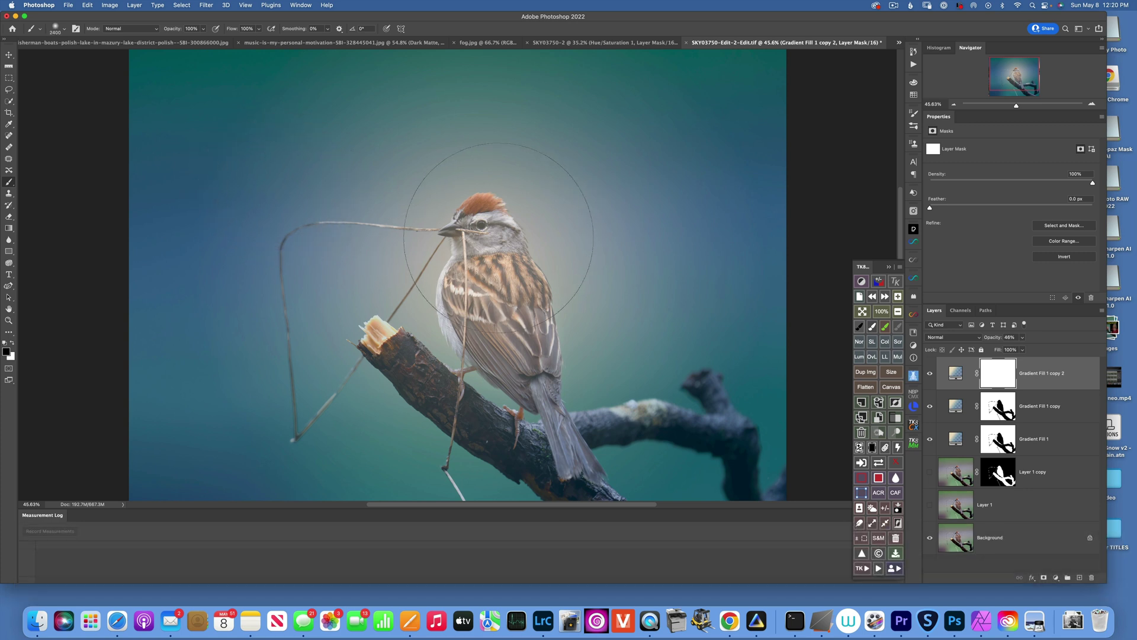
pyautogui.press(']')
pyautogui.press(']')
pyautogui.press(']')
pyautogui.press(']')
pyautogui.press(']')
pyautogui.moveTo(492, 284)
pyautogui.mouseDown()
pyautogui.moveTo(474, 255)
pyautogui.moveTo(462, 355)
pyautogui.moveTo(474, 409)
pyautogui.moveTo(526, 181)
pyautogui.mouseUp()
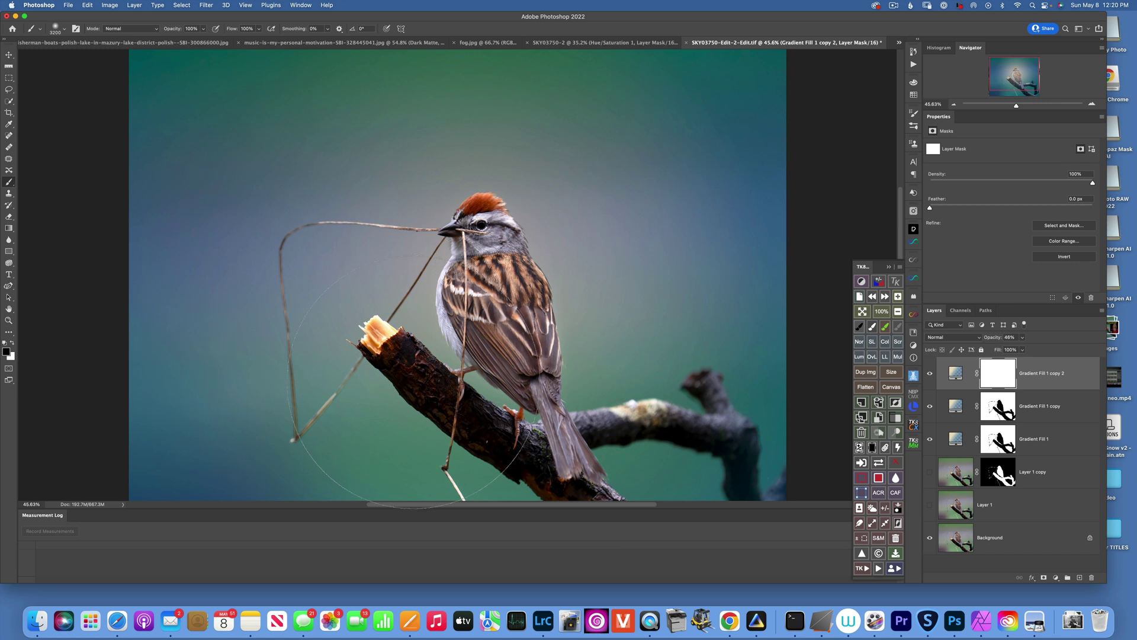
pyautogui.moveTo(463, 367); pyautogui.dragTo(538, 302)
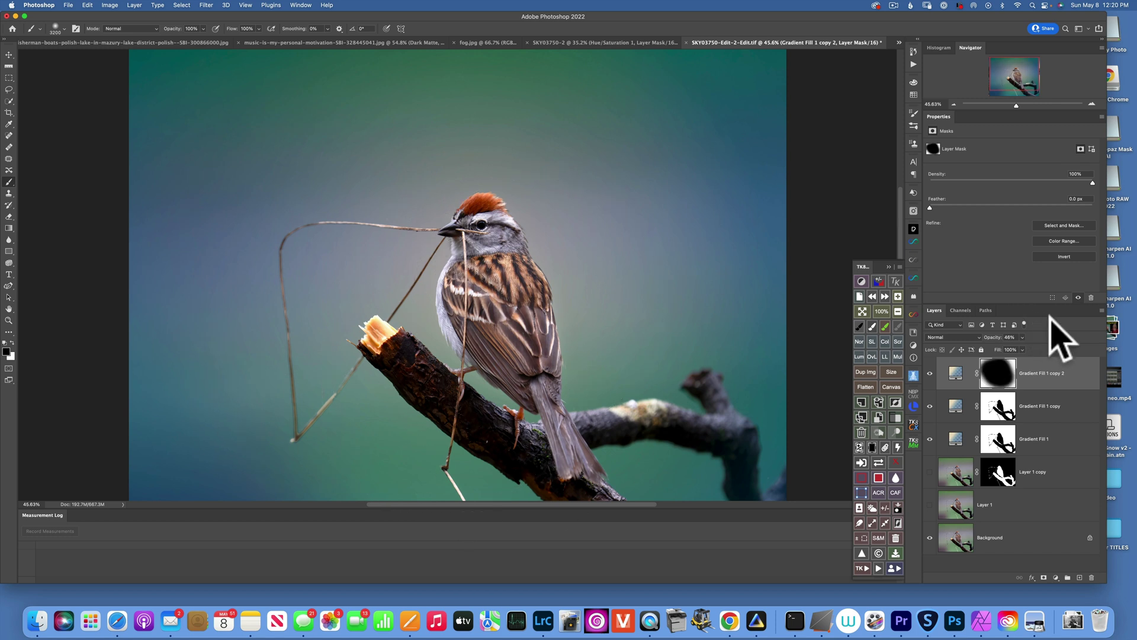
pyautogui.click(930, 373)
pyautogui.click(930, 372)
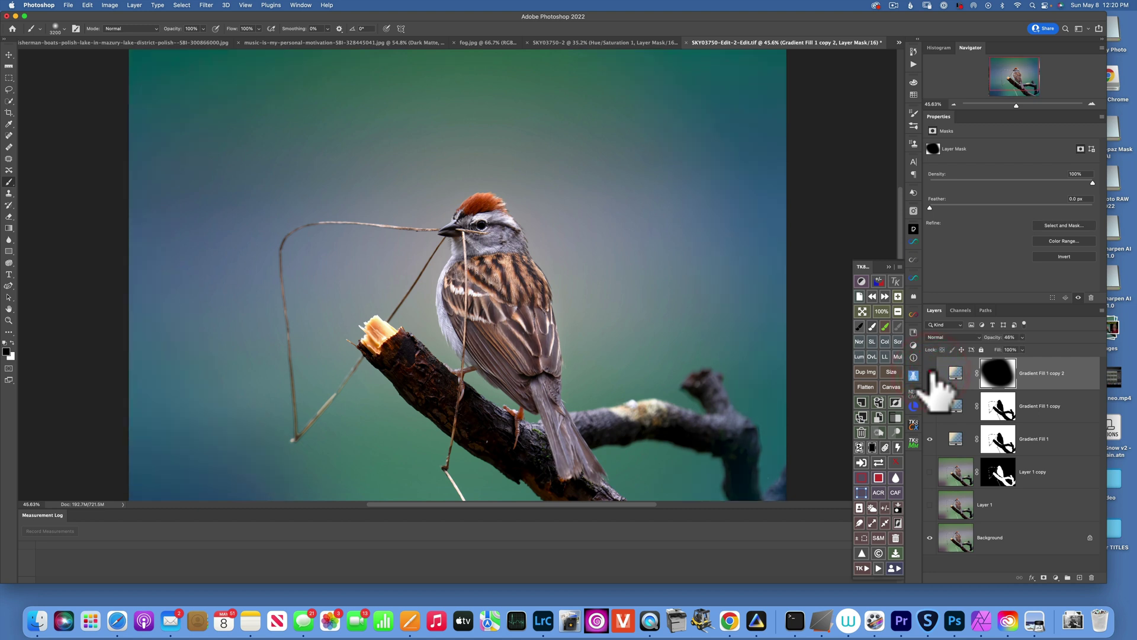
pyautogui.click(930, 373)
pyautogui.click(930, 373)
# Step: Add a Hue/Saturation layer, target Blues from the sky, and set saturation to -54
pyautogui.click(1056, 578)
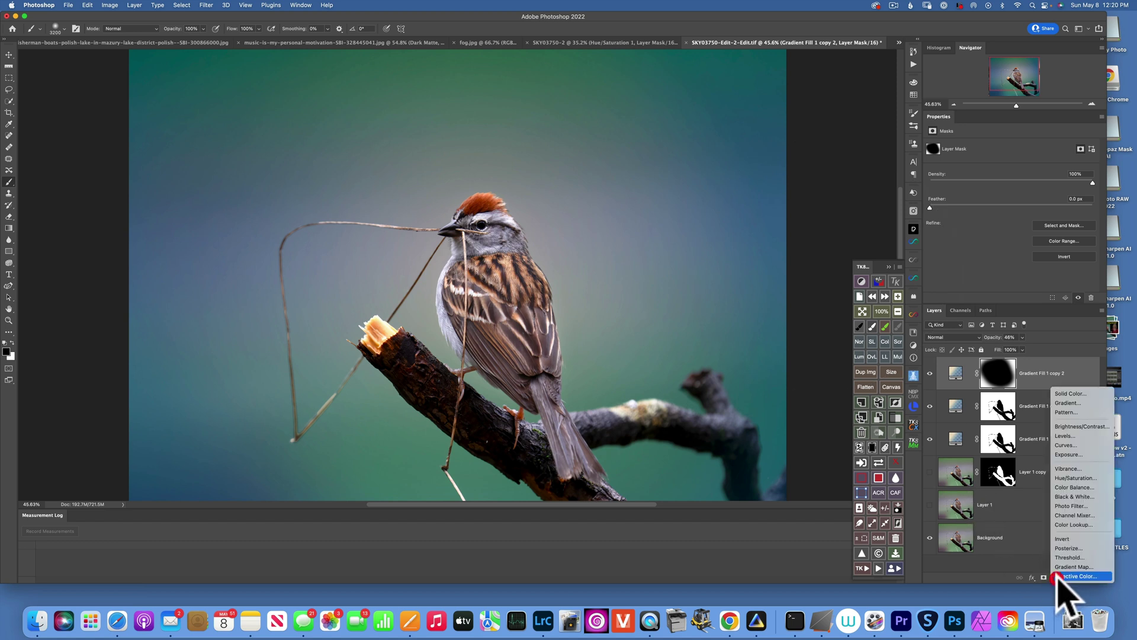
pyautogui.click(1075, 478)
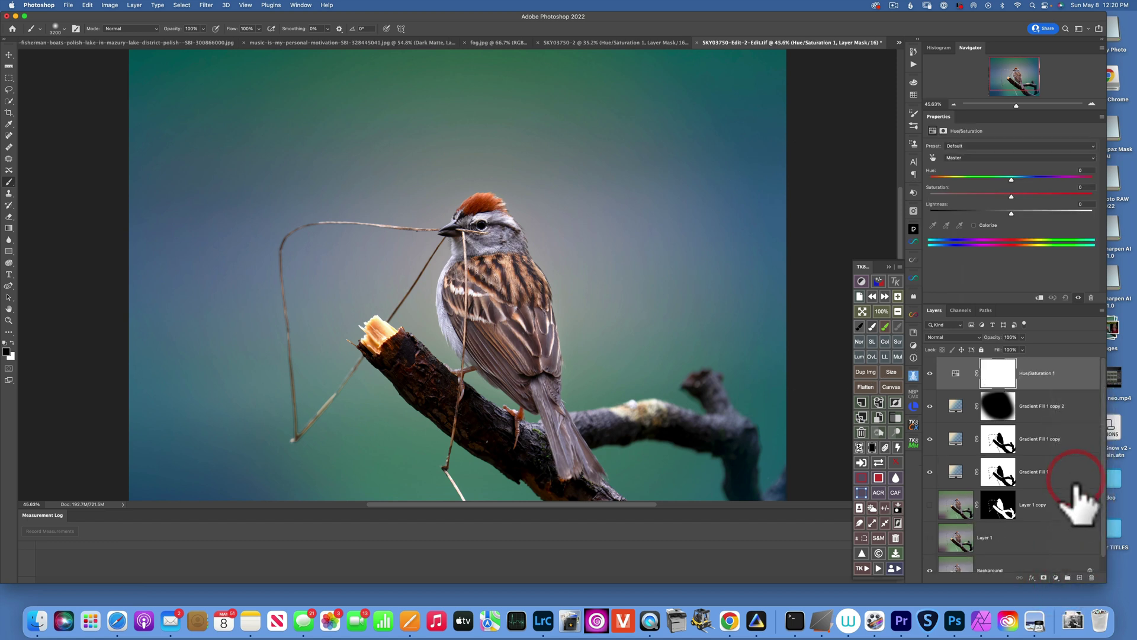
pyautogui.click(933, 158)
pyautogui.click(181, 204)
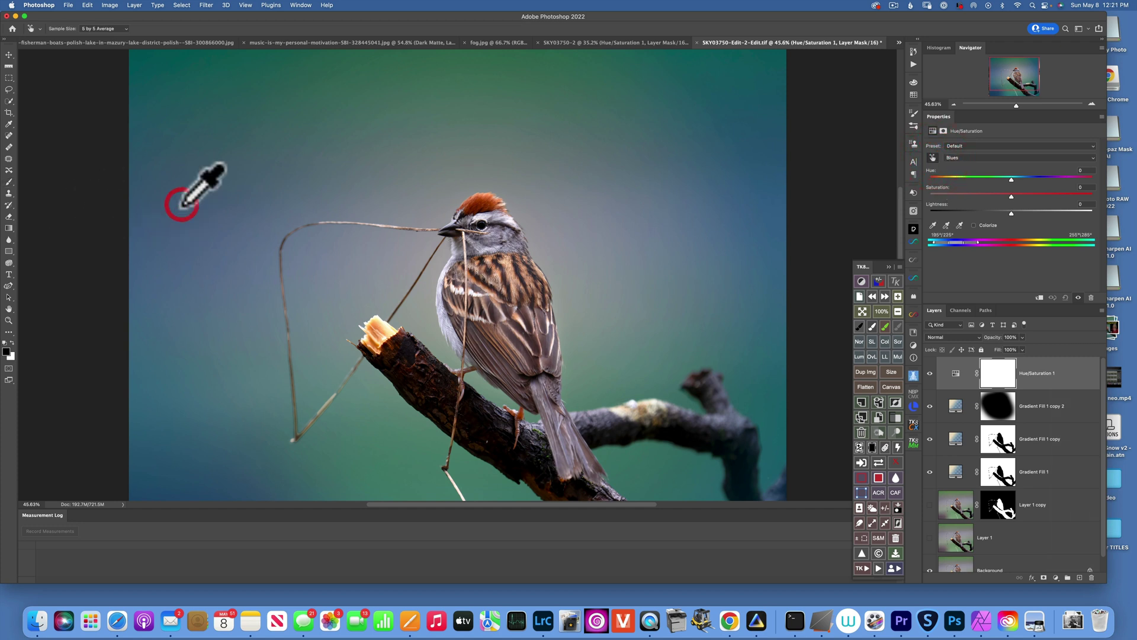
pyautogui.moveTo(1012, 196); pyautogui.dragTo(967, 191)
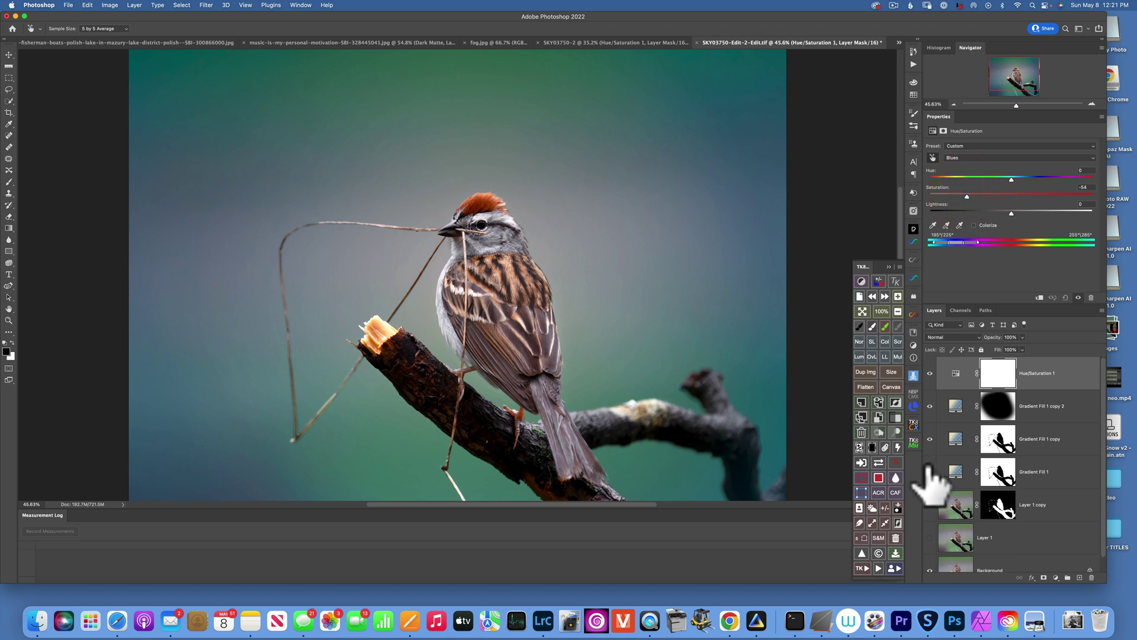
pyautogui.click(930, 373)
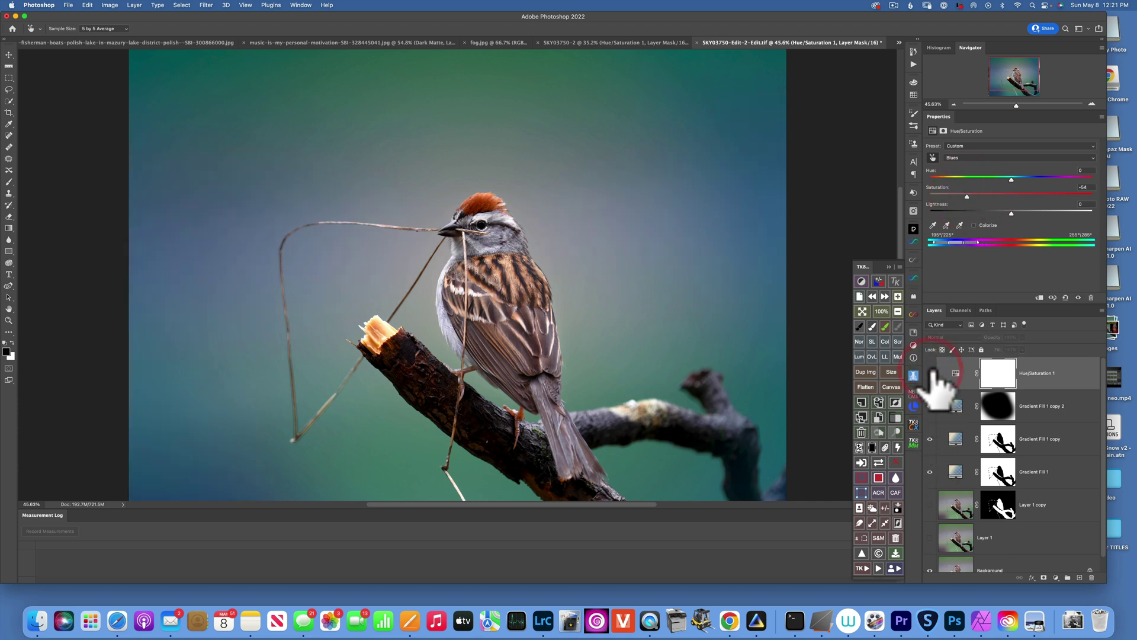
pyautogui.click(930, 373)
pyautogui.click(931, 372)
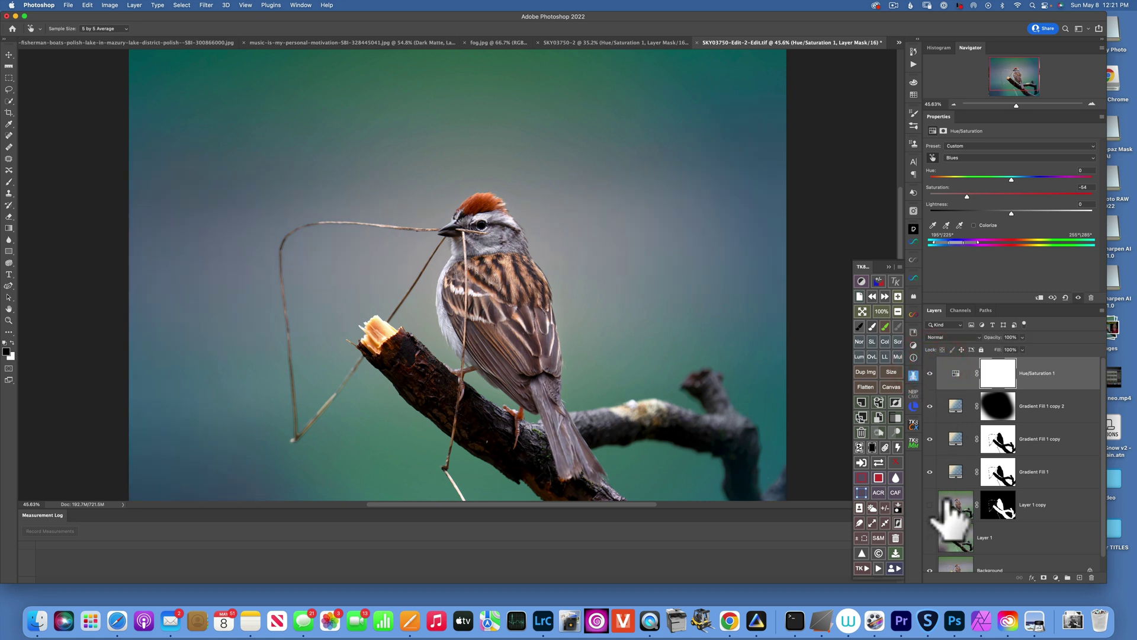
# Step: Compare the original Background alone against the full composite, then restore all layers
pyautogui.scroll(-1, 948, 500)
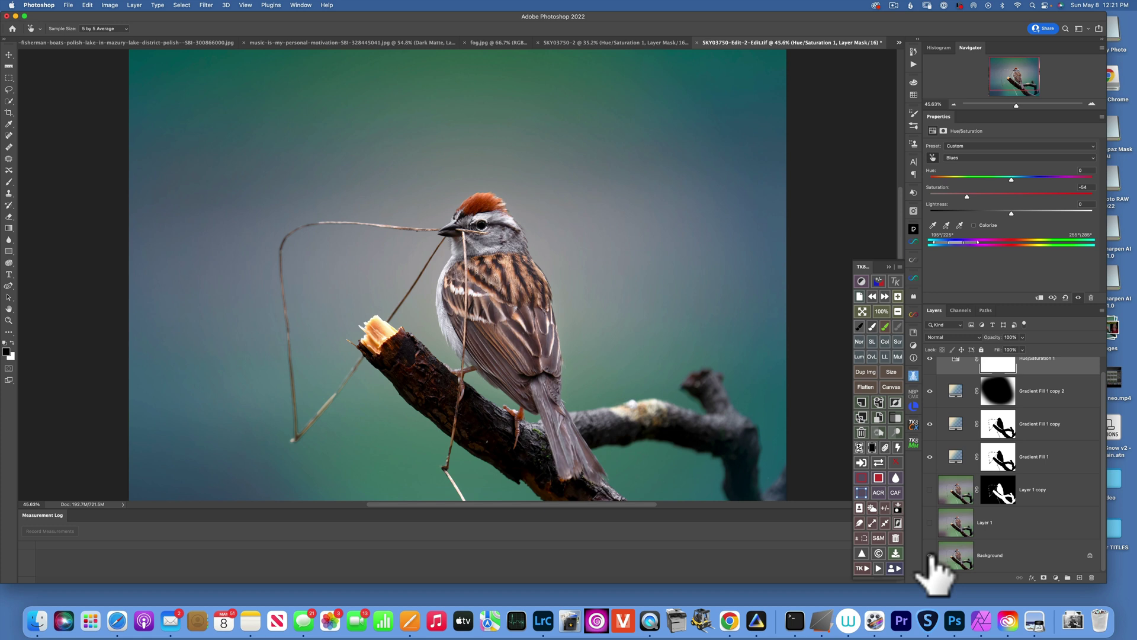
pyautogui.press('alt')
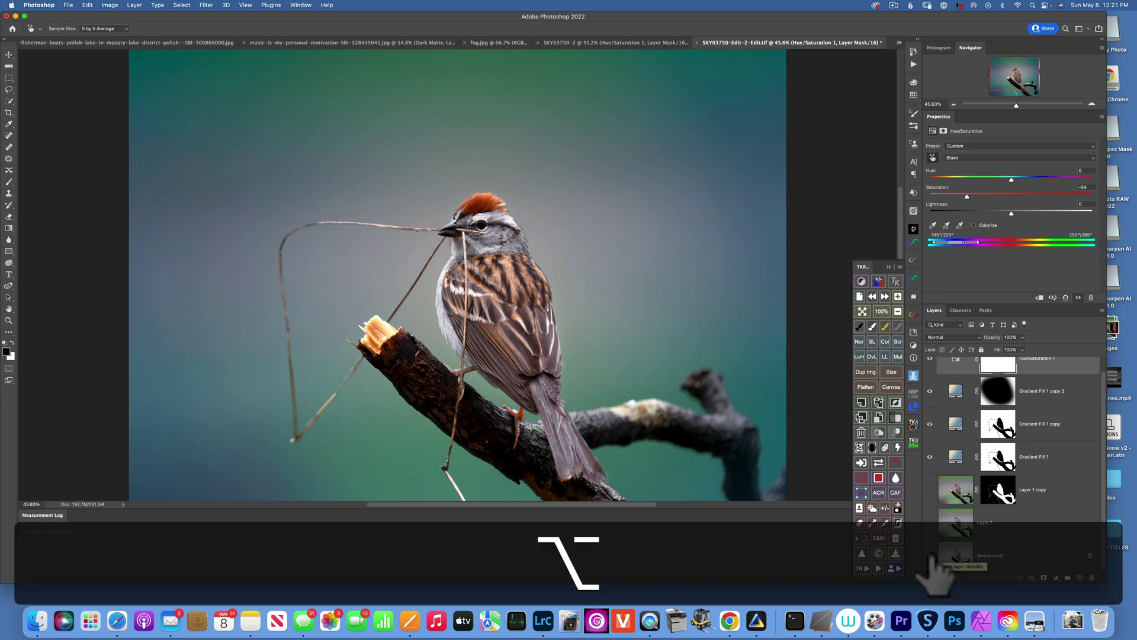
pyautogui.keyDown('alt'); pyautogui.click(930, 555); pyautogui.keyUp('alt')
pyautogui.keyDown('alt'); pyautogui.click(930, 555); pyautogui.keyUp('alt')
pyautogui.keyDown('alt'); pyautogui.click(929, 555); pyautogui.keyUp('alt')
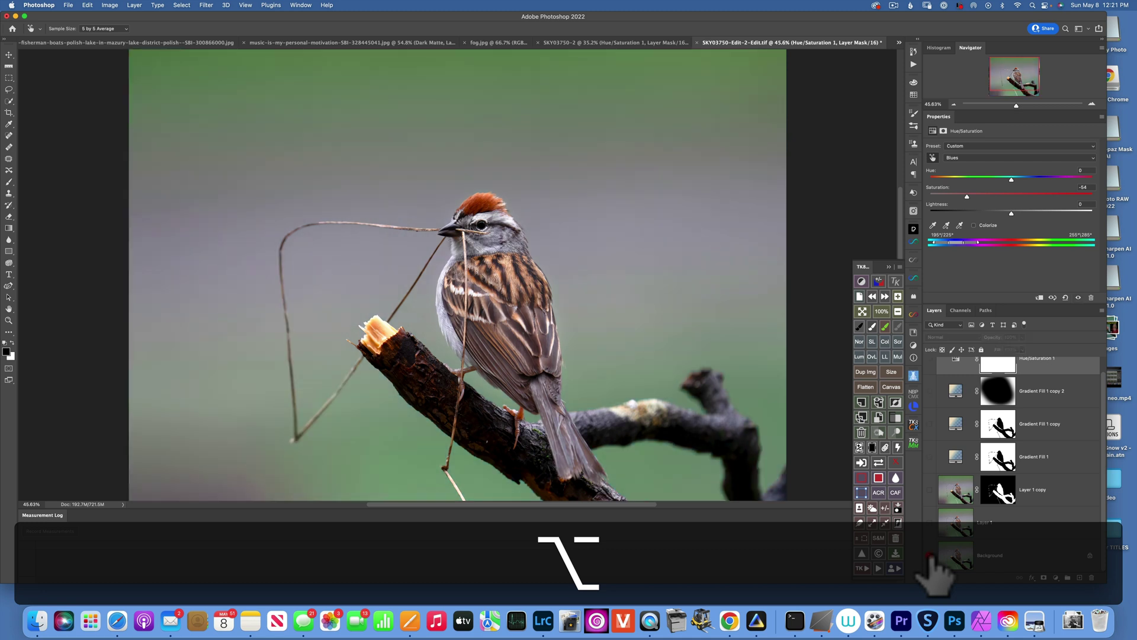
pyautogui.keyDown('alt'); pyautogui.click(929, 555); pyautogui.keyUp('alt')
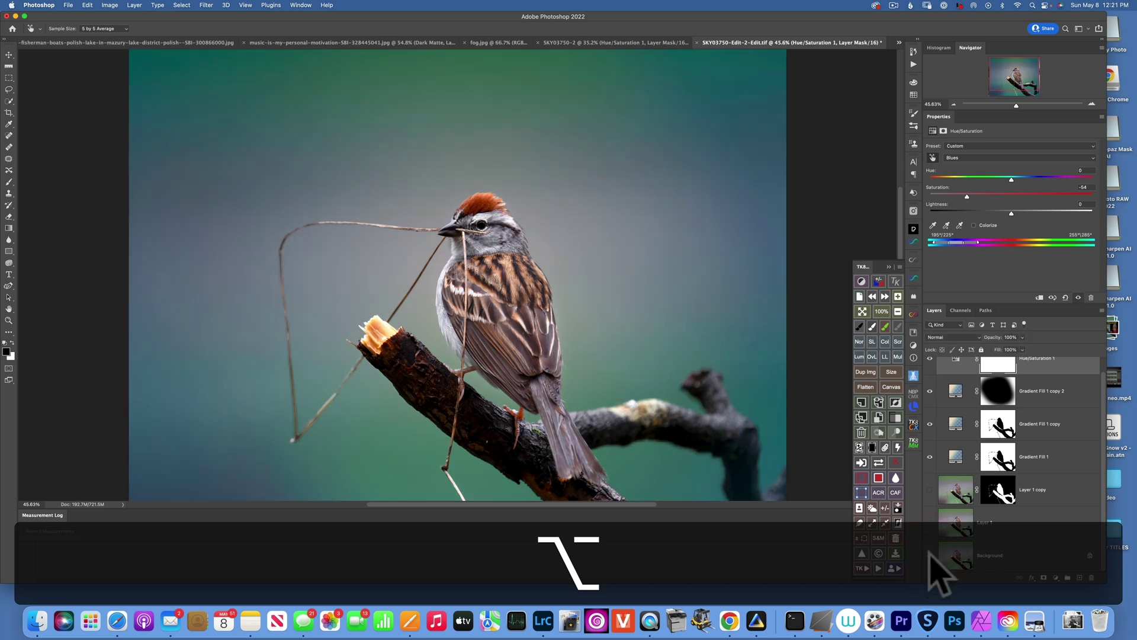
pyautogui.press('b')
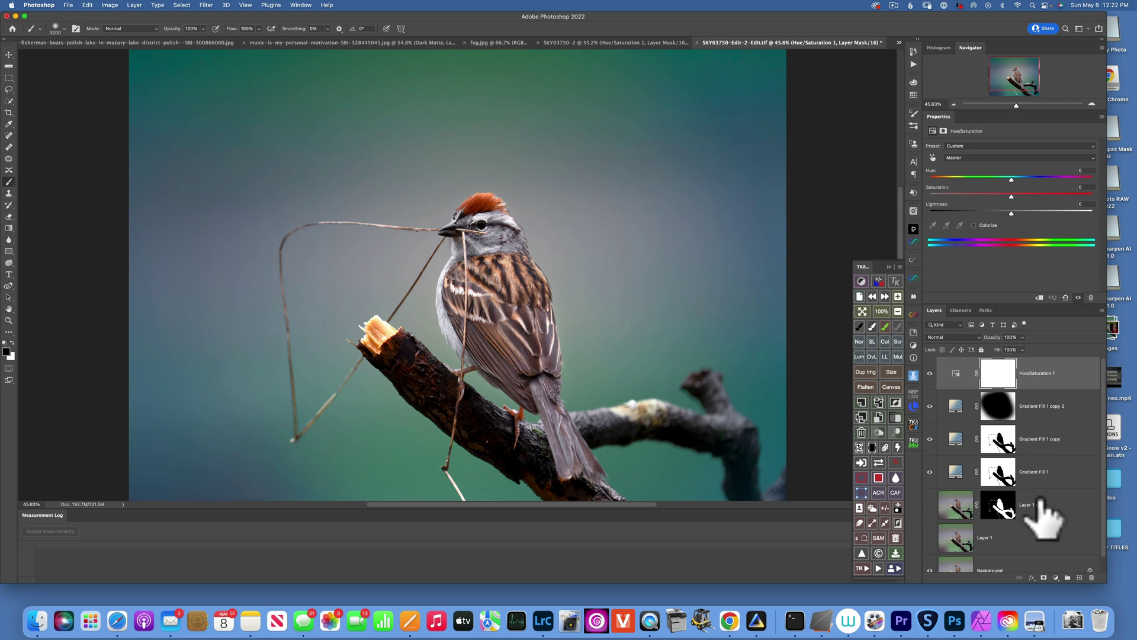
# Step: Add a second Hue/Saturation layer targeting Greens from the background and shift their hue to +28
pyautogui.click(1056, 578)
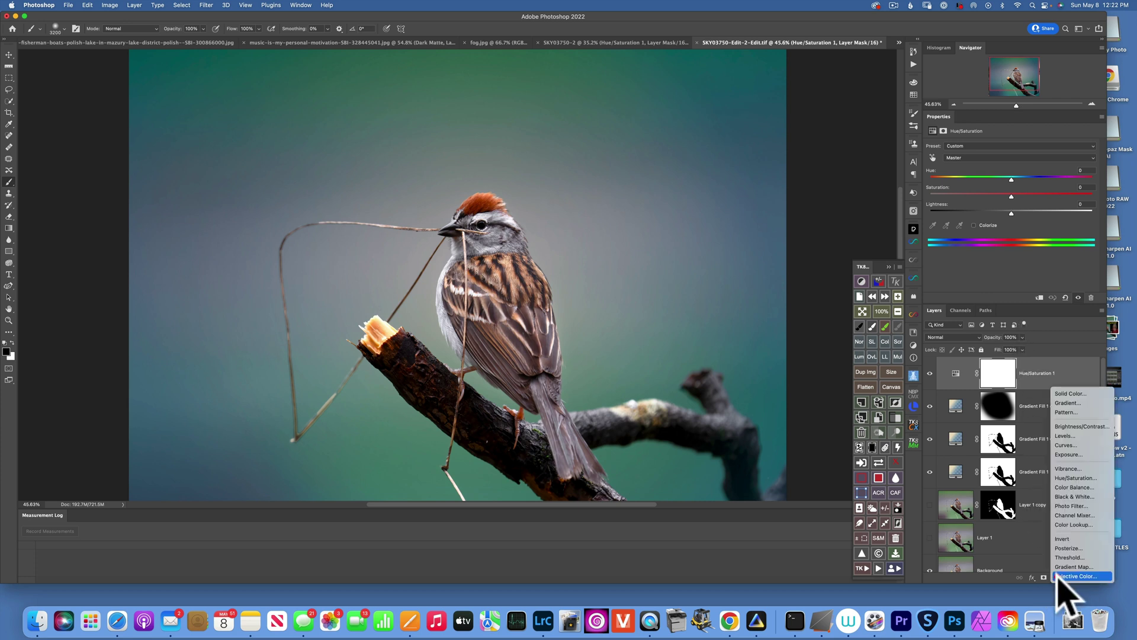
pyautogui.click(1078, 477)
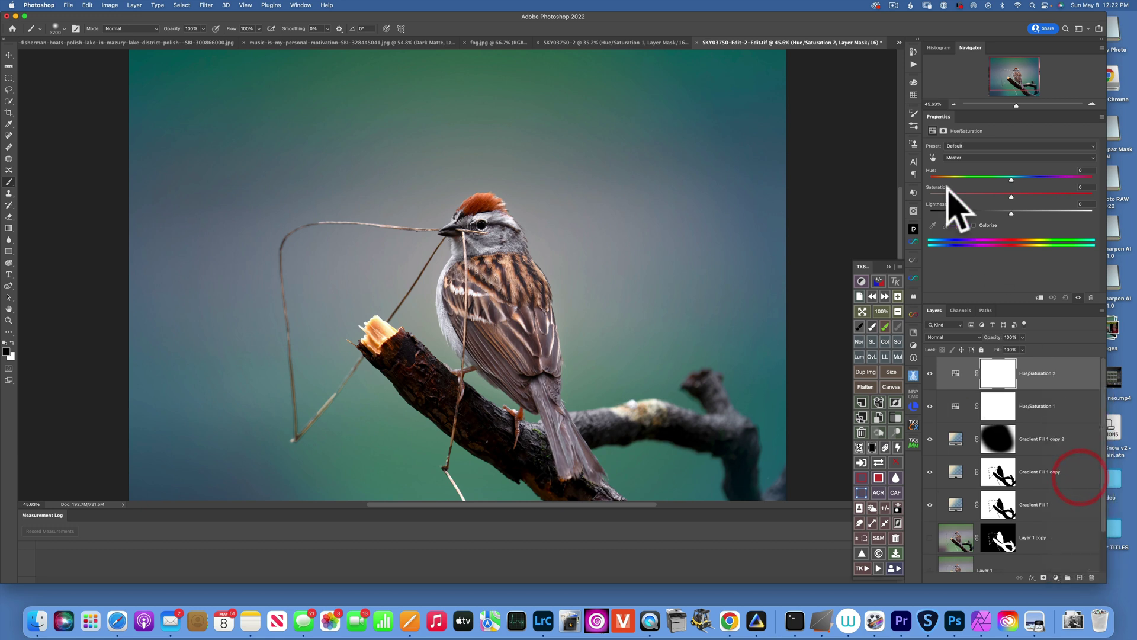
pyautogui.click(933, 157)
pyautogui.click(477, 67)
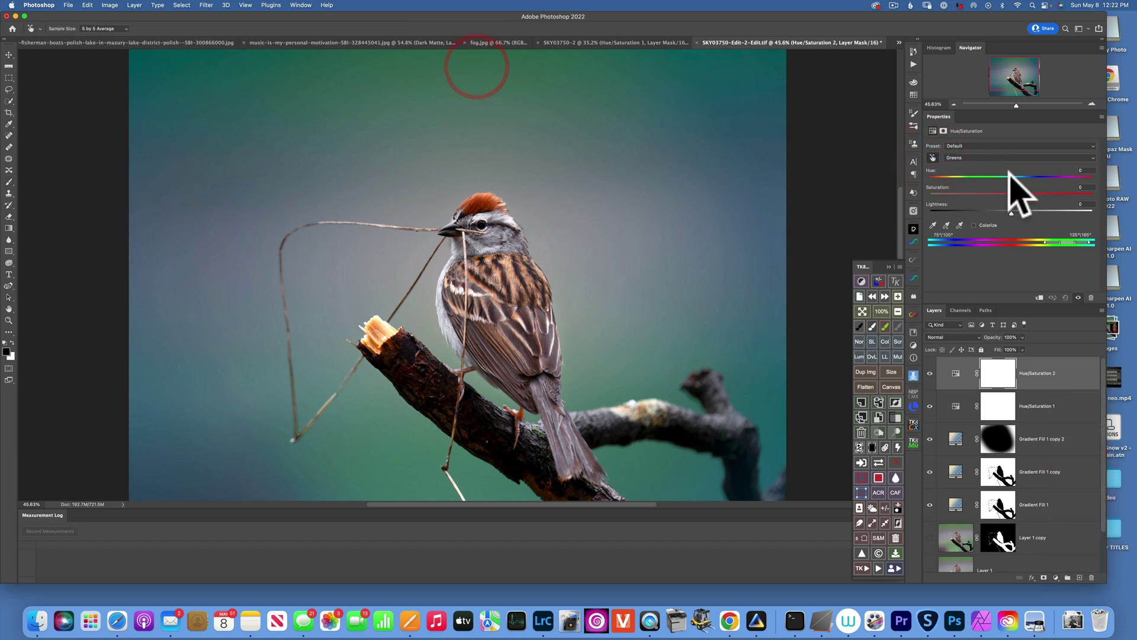
pyautogui.moveTo(1010, 177); pyautogui.dragTo(1035, 176)
# Step: Toggle Hue/Saturation 2 visibility to compare the cooler teal-blue background, then select the adjustment
pyautogui.click(930, 373)
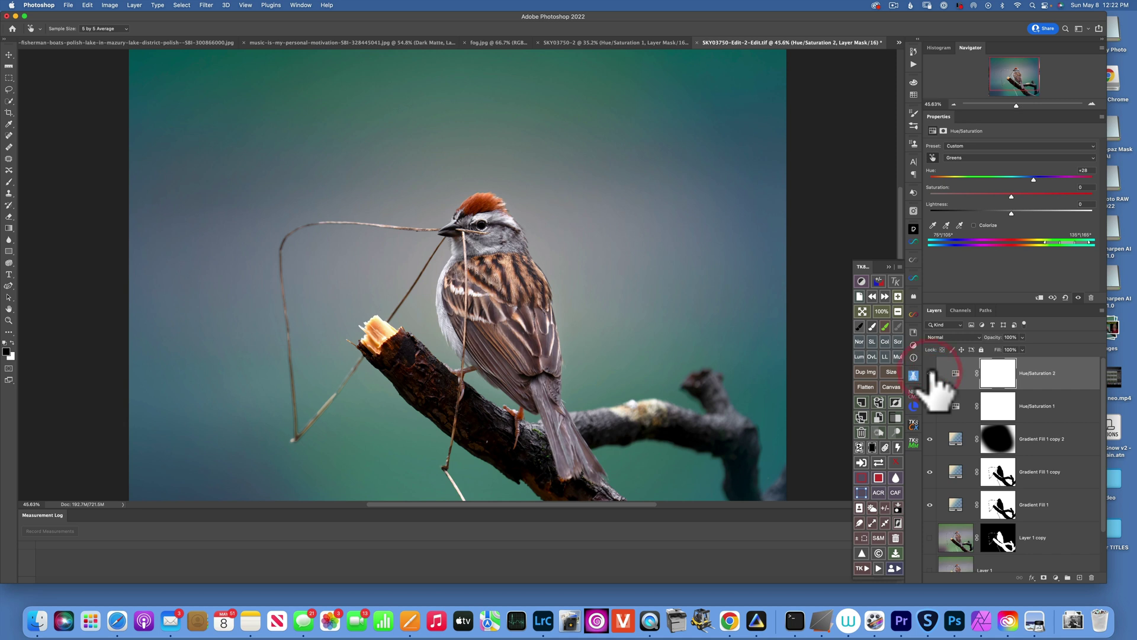
pyautogui.click(930, 373)
pyautogui.click(930, 373)
pyautogui.click(956, 373)
# Step: Flatten all the sparrow image's layers into a single Background
pyautogui.press('b')
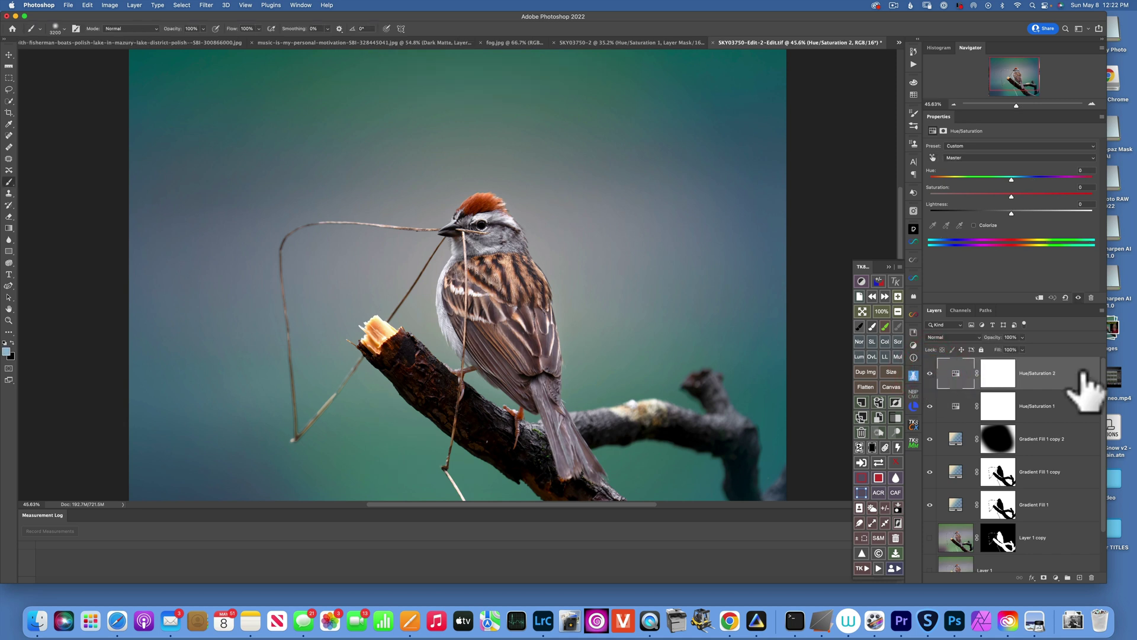
pyautogui.rightClick(1082, 375)
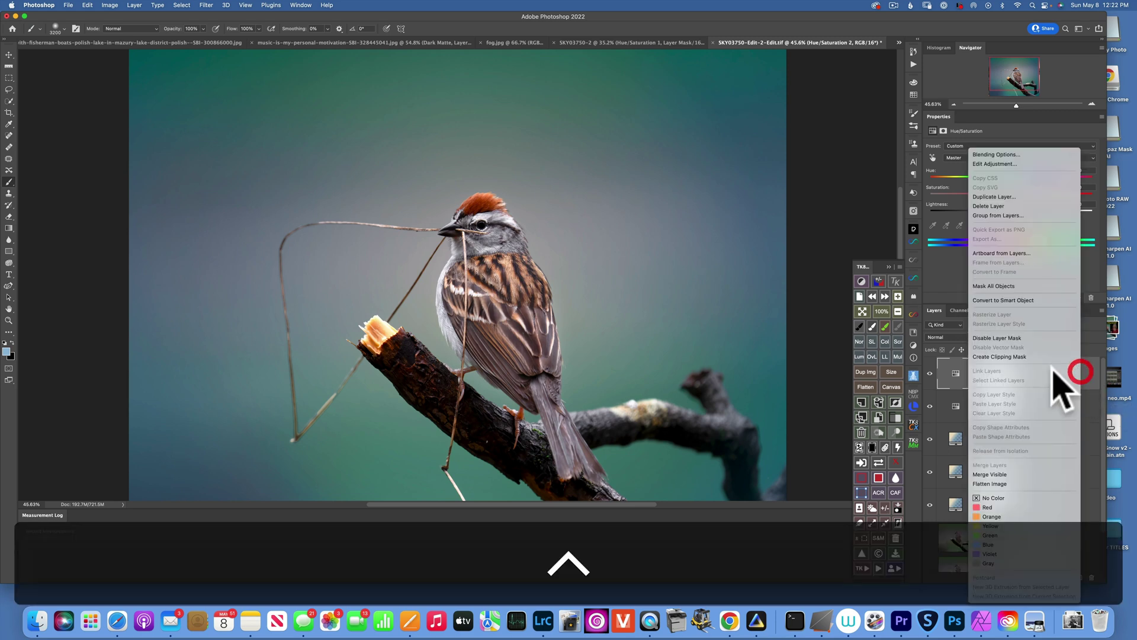
pyautogui.press('Escape')
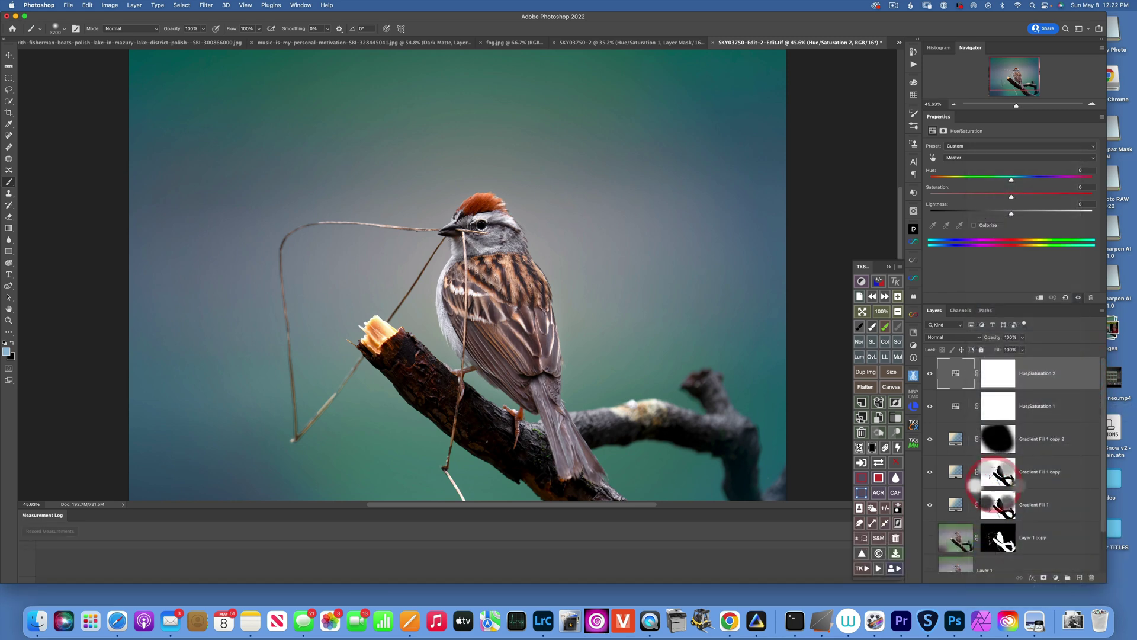
pyautogui.press('super+shift+e')
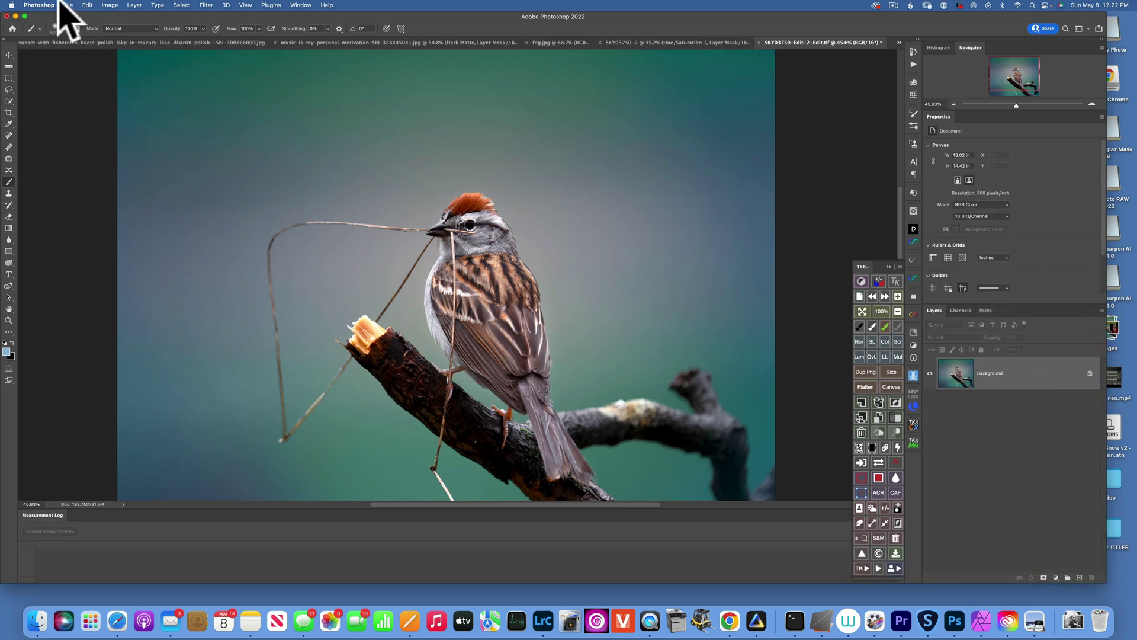
# Step: Close the sparrow document, saving the changes, and return to Lightroom Classic
pyautogui.click(68, 5)
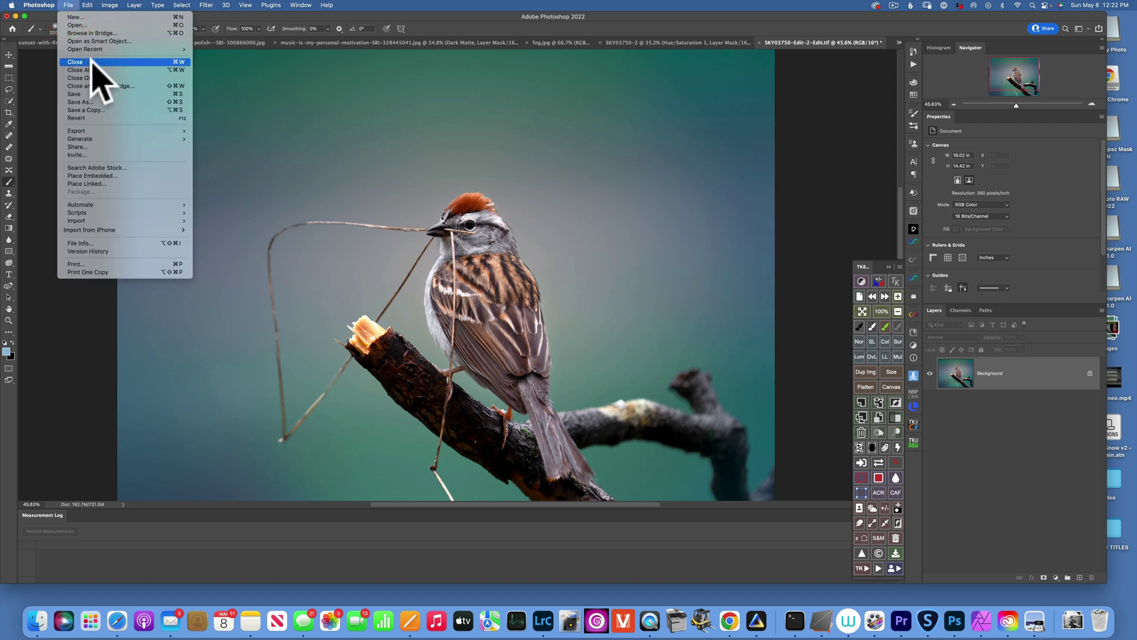
pyautogui.click(92, 62)
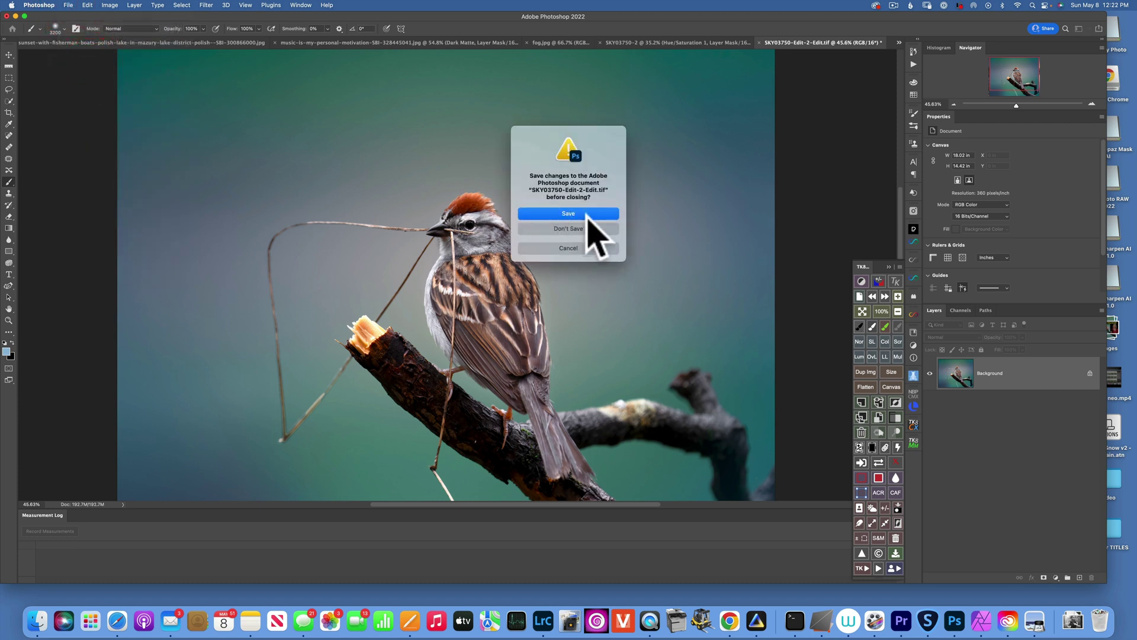
pyautogui.click(586, 214)
pyautogui.click(544, 621)
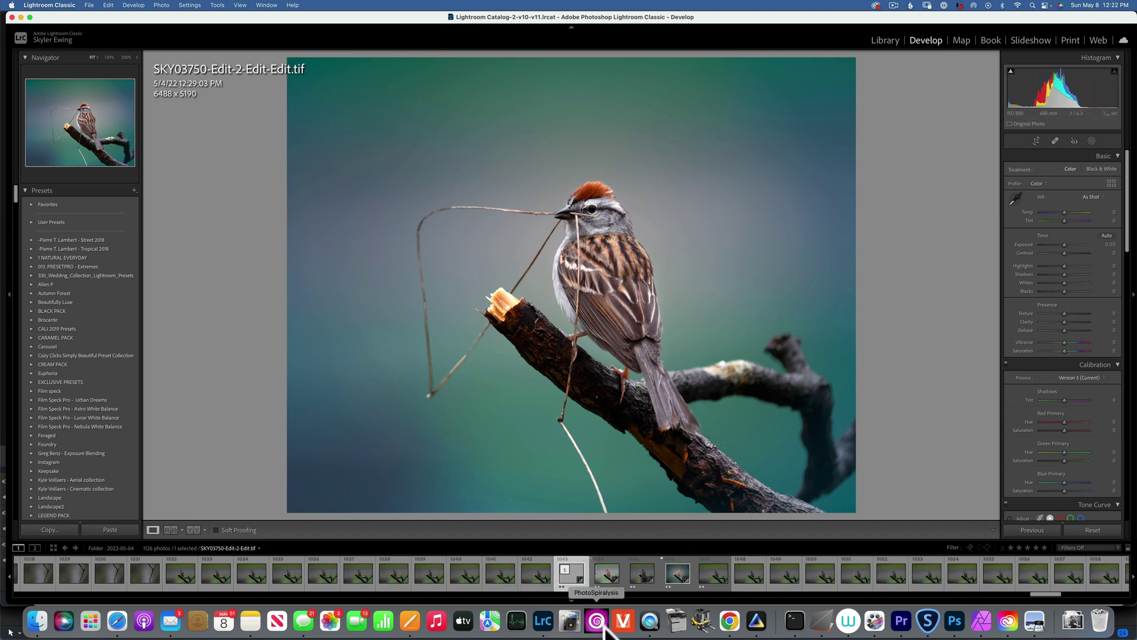
pyautogui.click(639, 581)
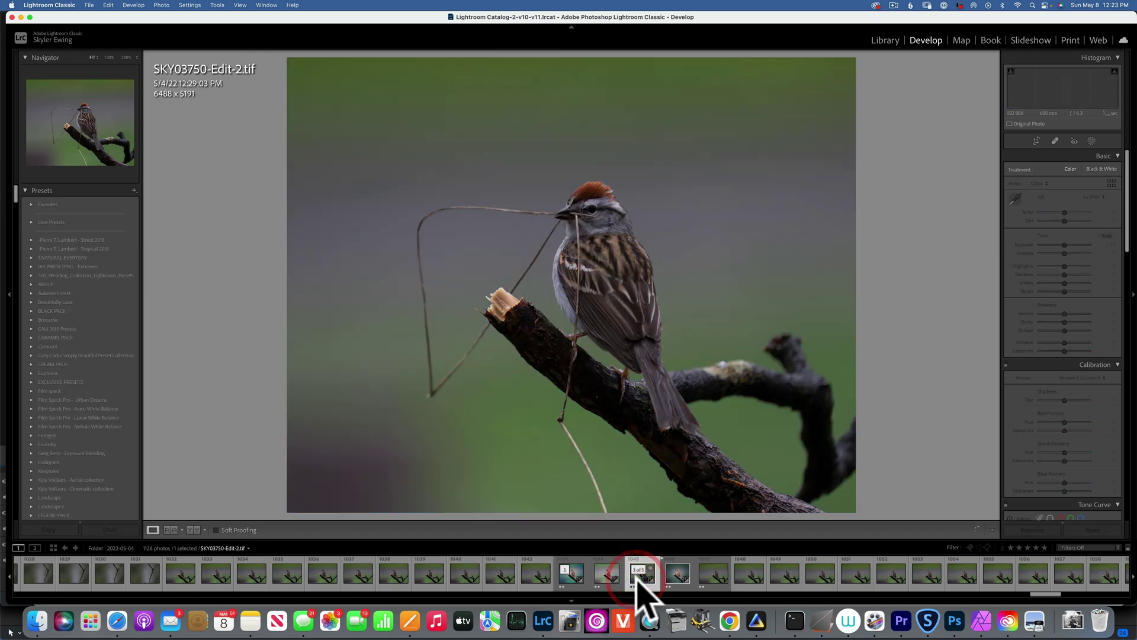